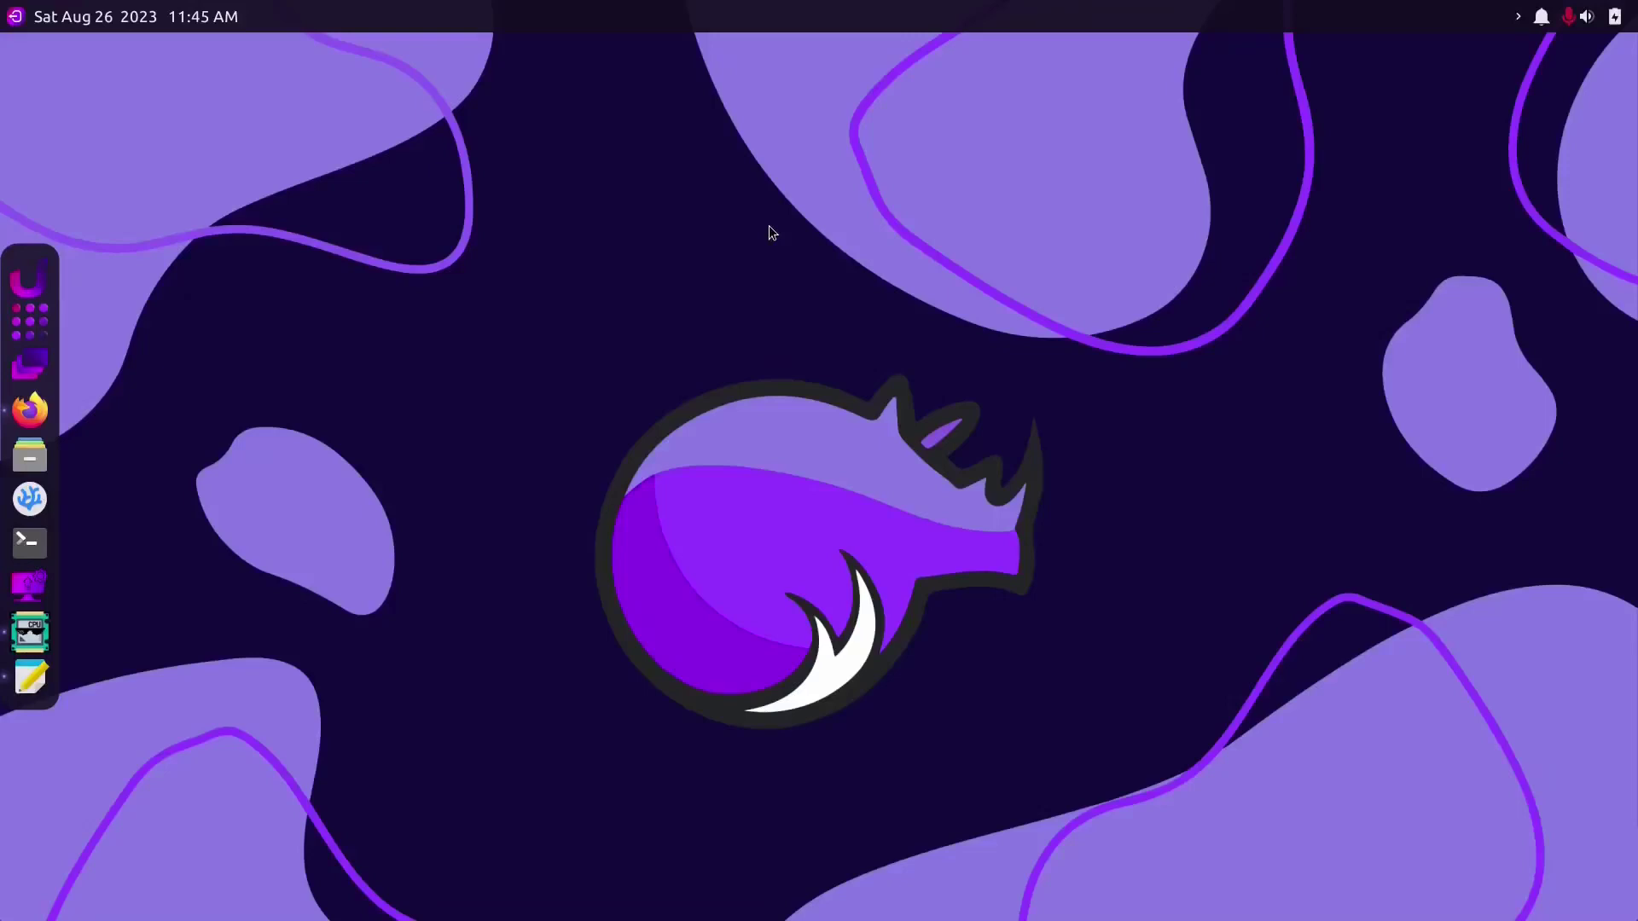
Bring the DistroWatch page forward, then highlight and deselect the 2023-08-08 release date
{"action": "left_click", "coordinate": [50, 402]}
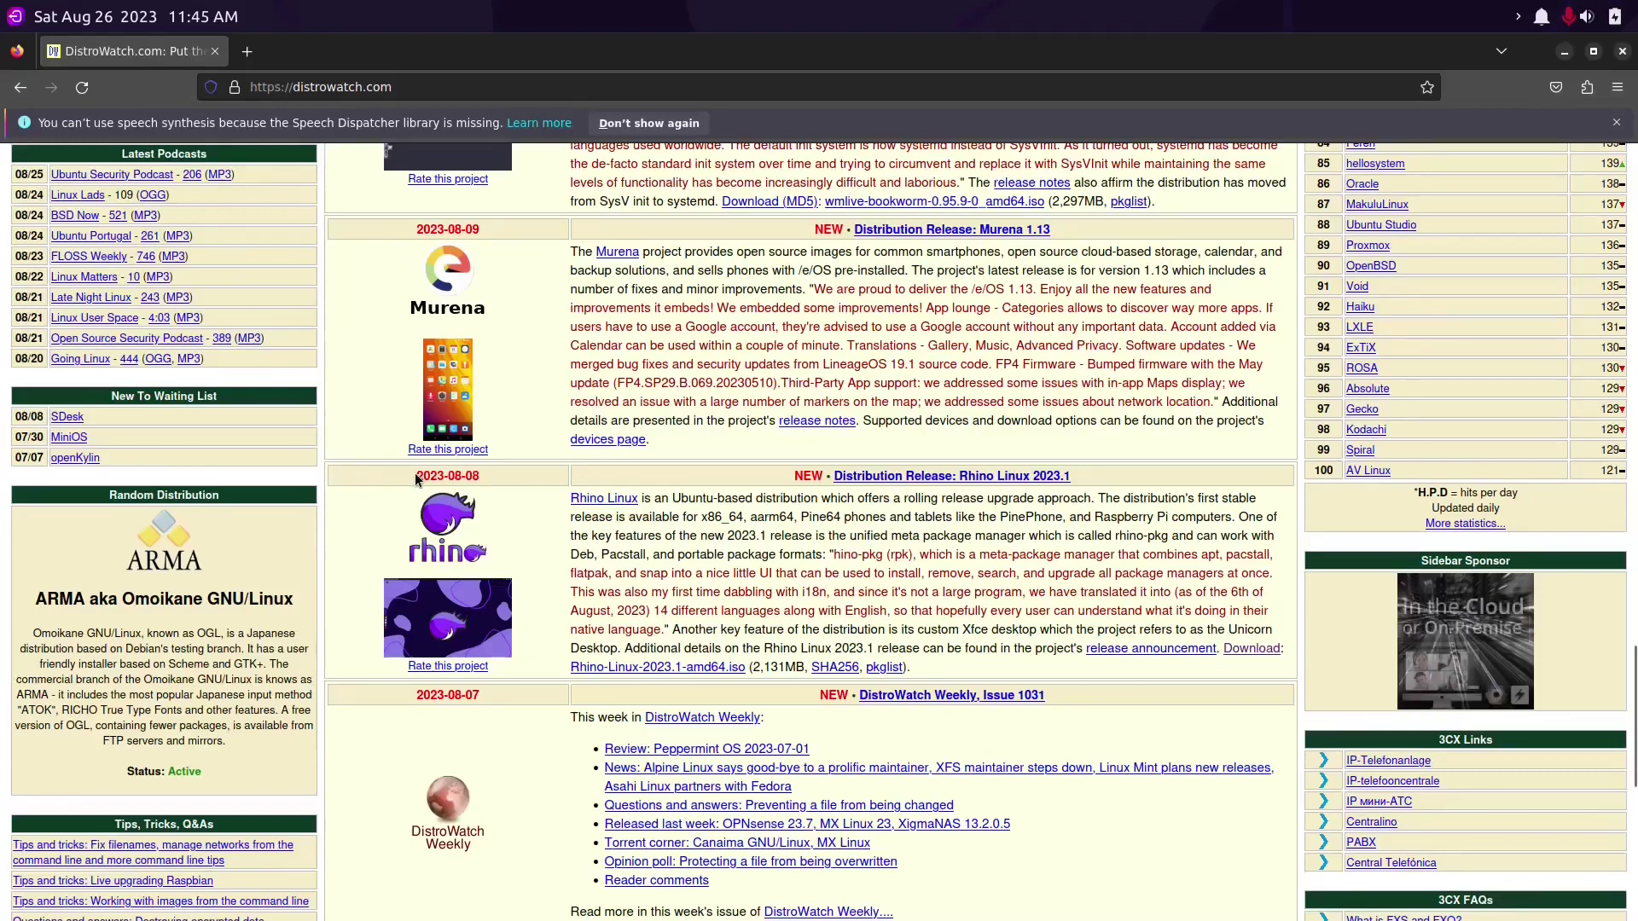
{"action": "left_click_drag", "start_coordinate": [415, 472], "coordinate": [483, 479]}
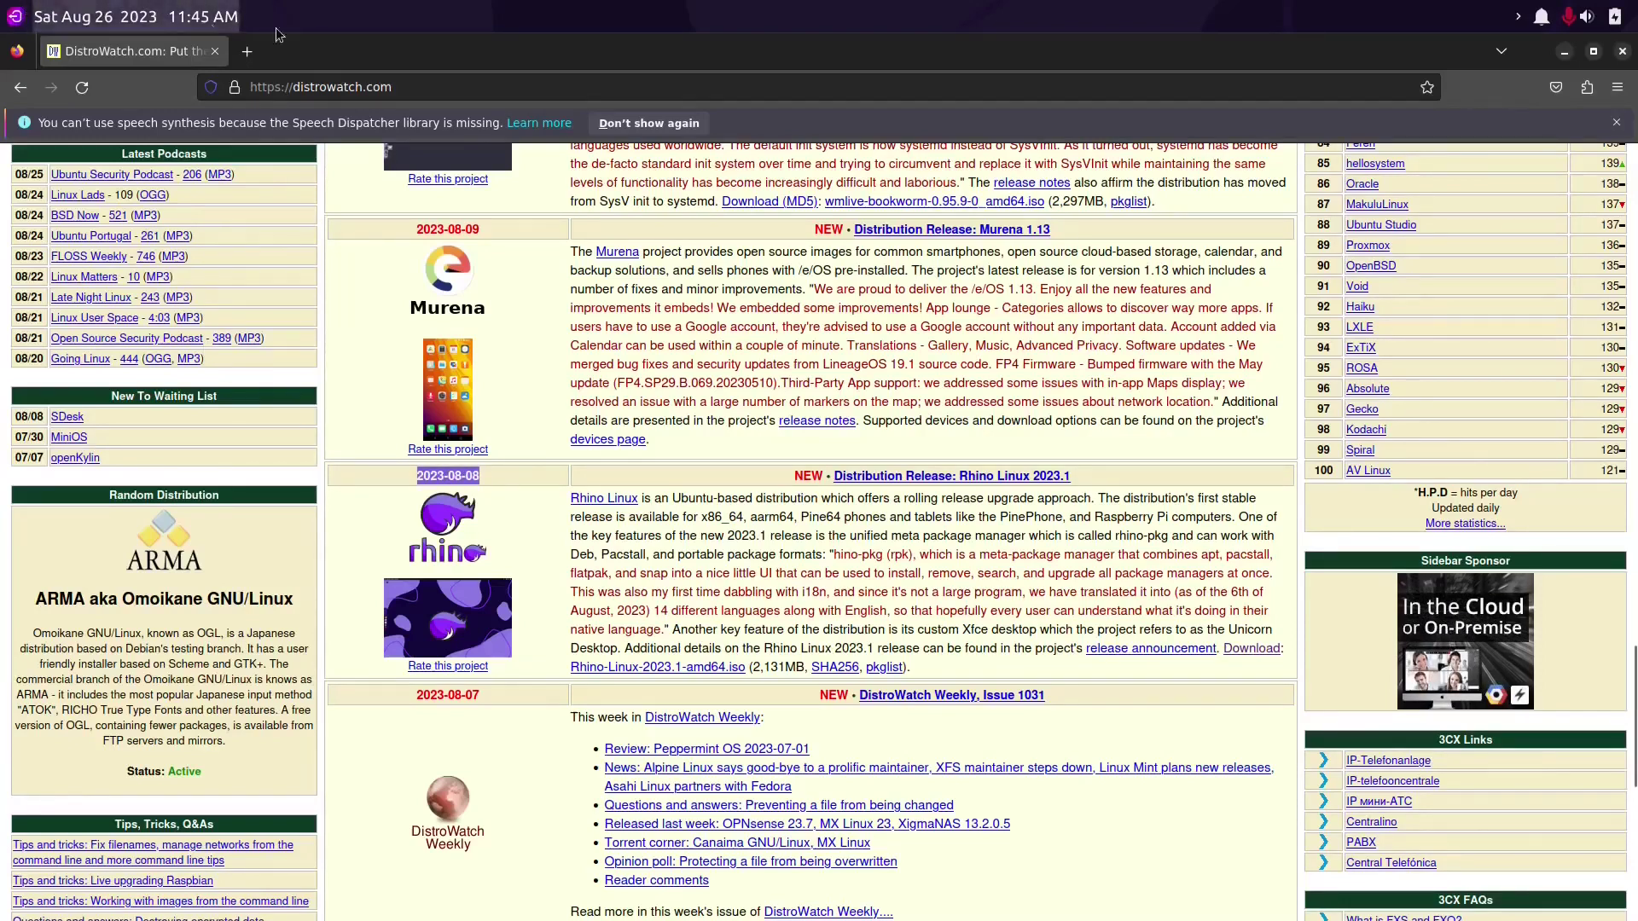
{"action": "left_click", "coordinate": [529, 496]}
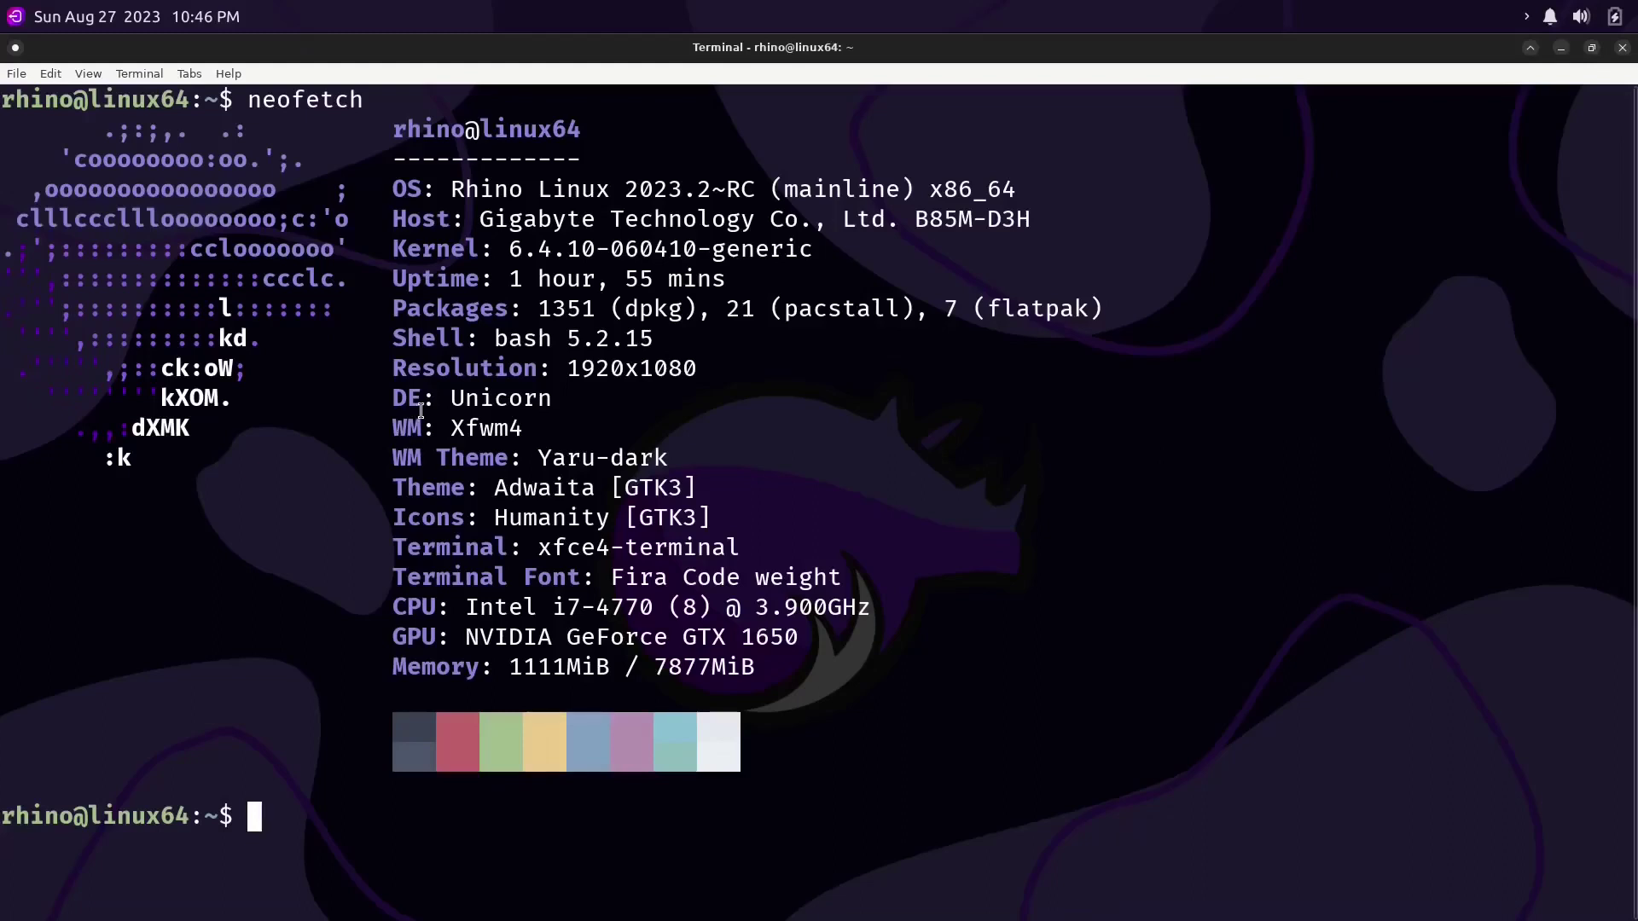
Highlight 'Unicorn' in the neofetch DE line and close the terminal window
{"action": "left_click_drag", "start_coordinate": [438, 398], "coordinate": [555, 398]}
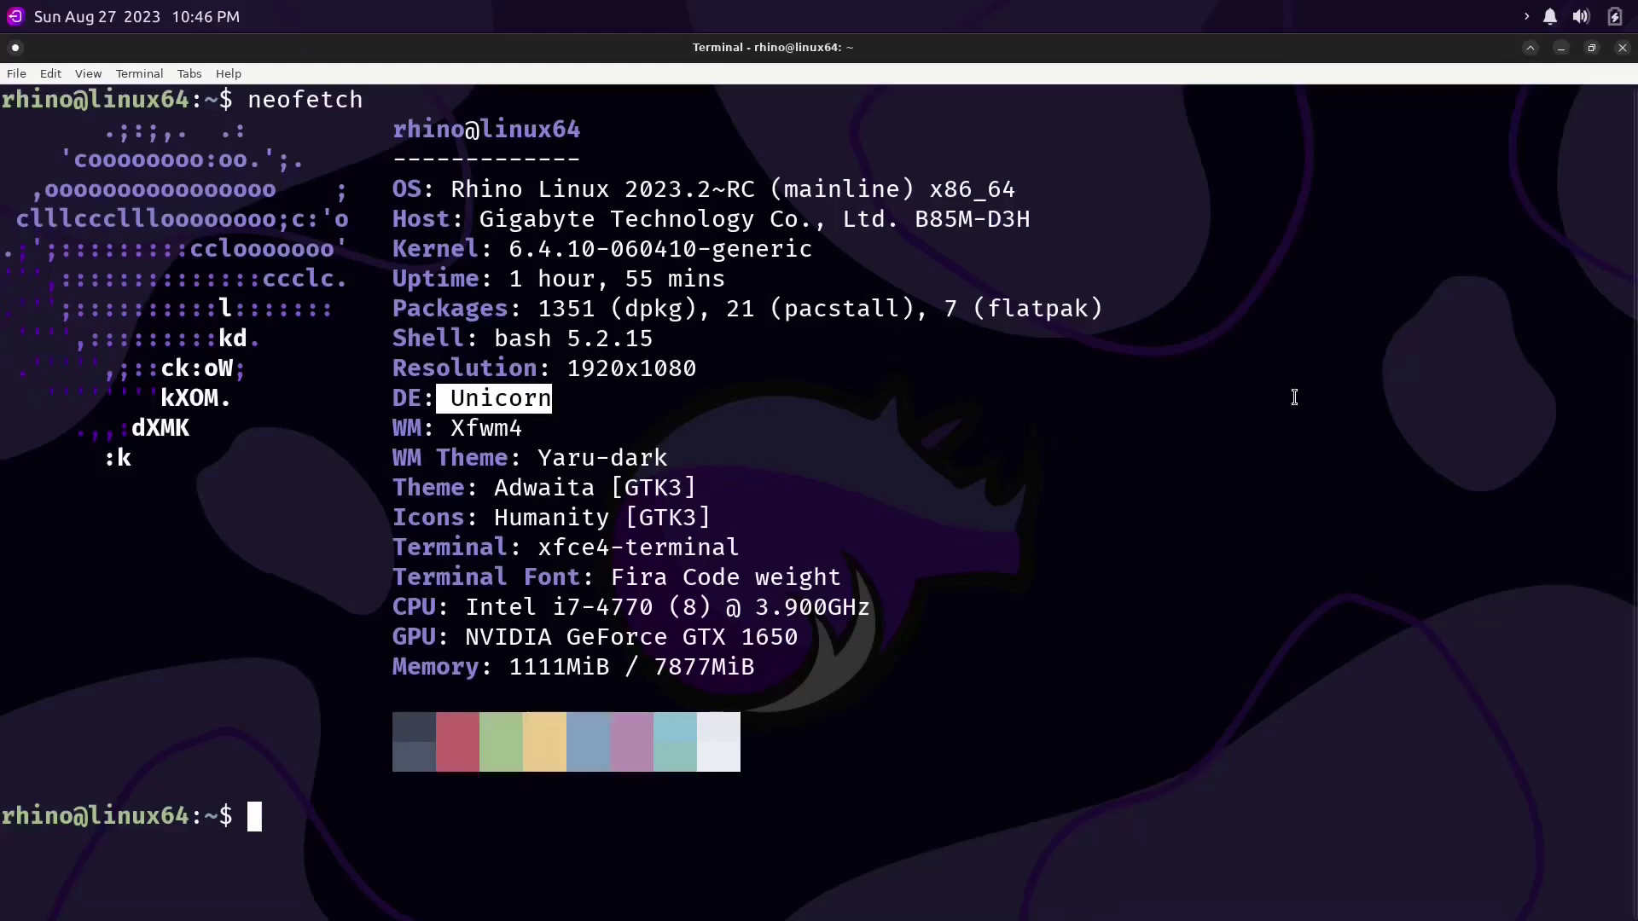
{"action": "left_click", "coordinate": [1622, 49]}
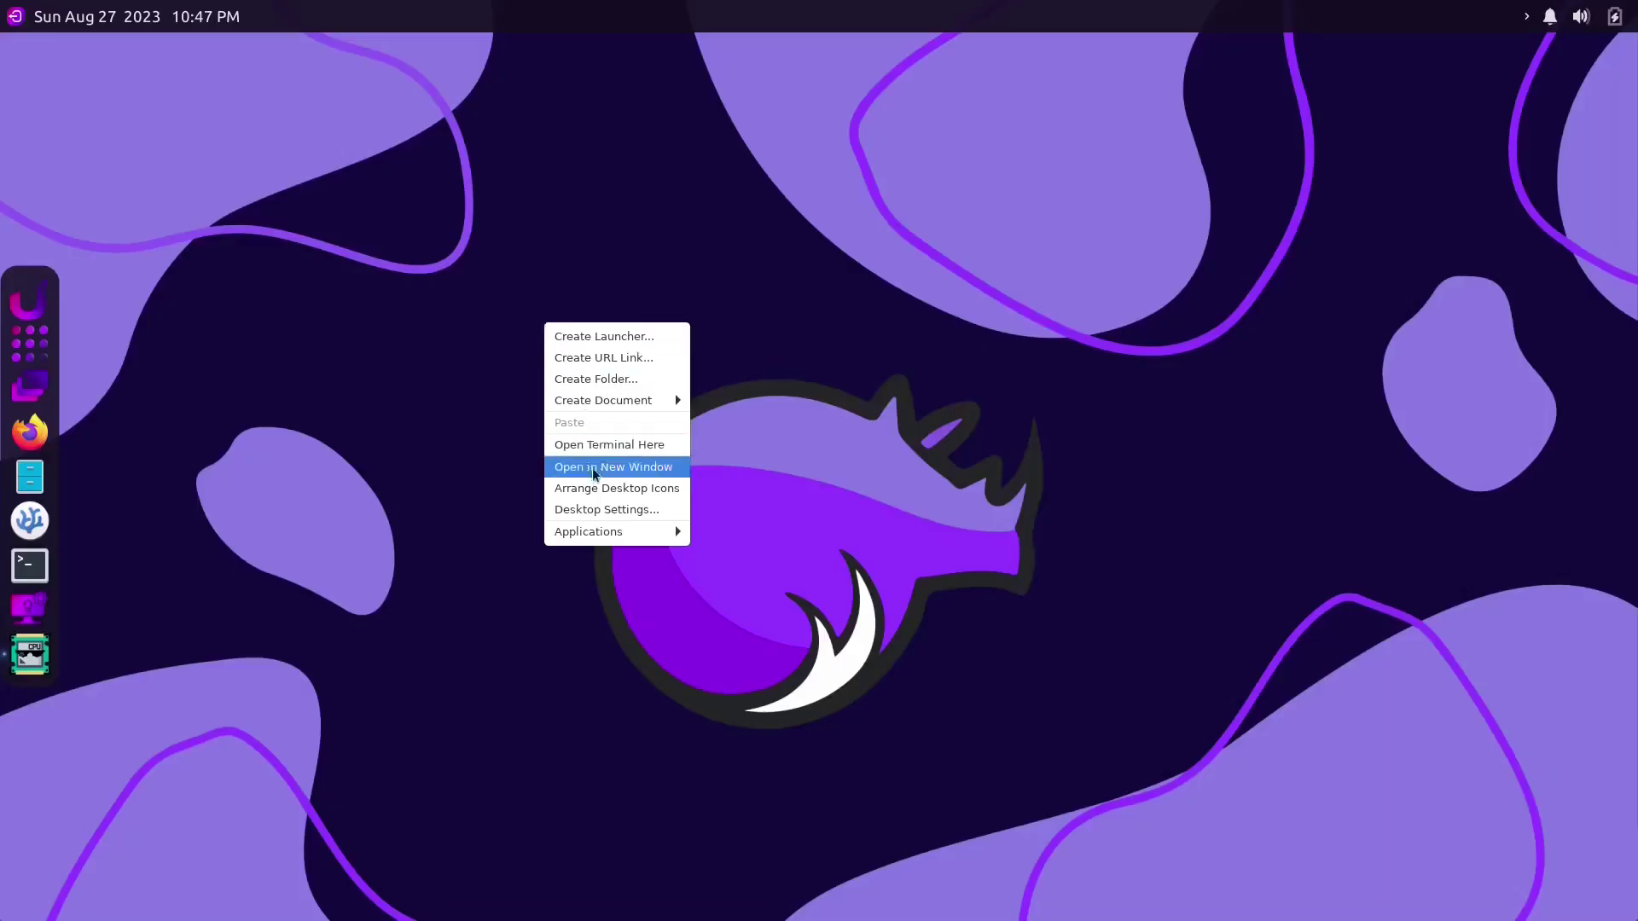
Apply the neon city skyline from the Pictures folder as wallpaper and close Desktop settings
{"action": "left_click", "coordinate": [600, 509]}
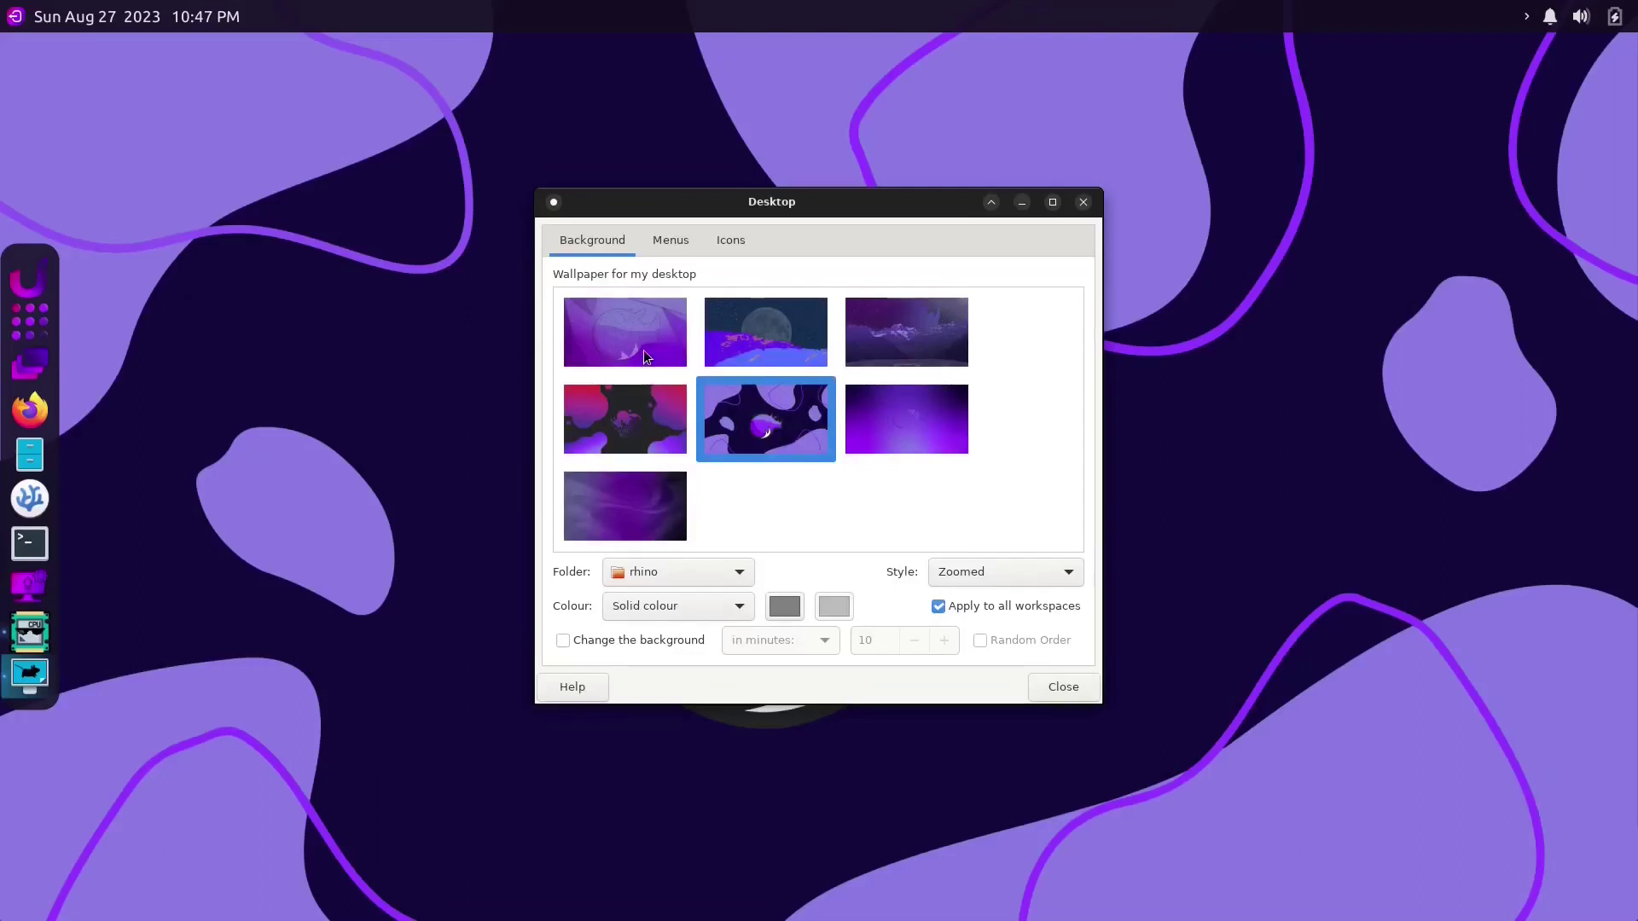
{"action": "left_click", "coordinate": [643, 350]}
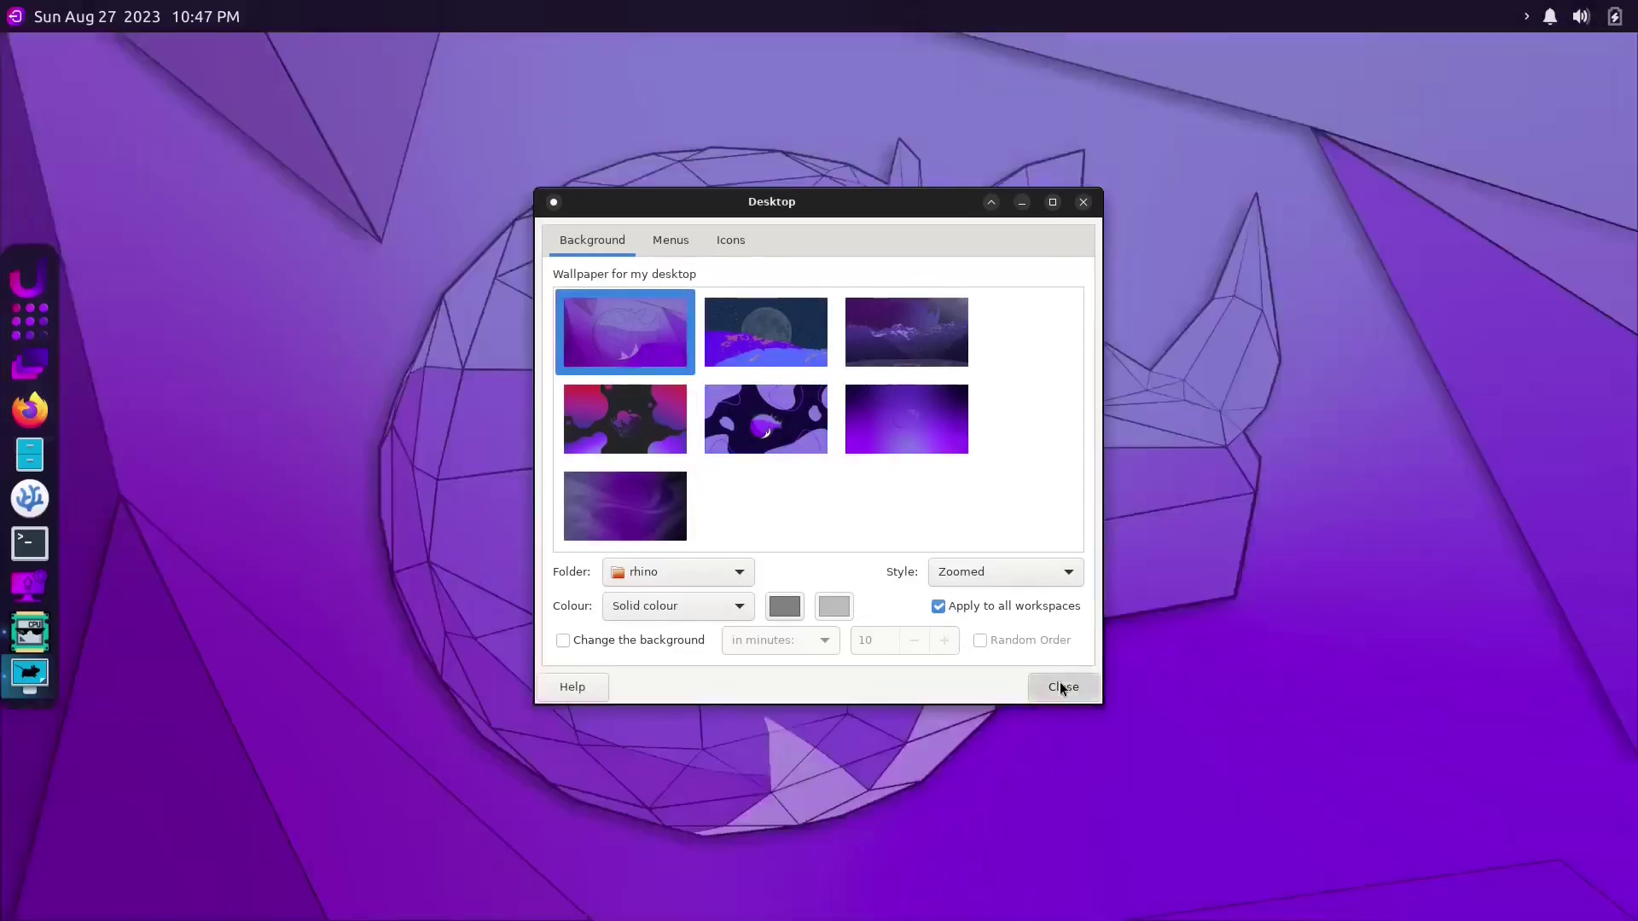
{"action": "left_click", "coordinate": [1060, 685]}
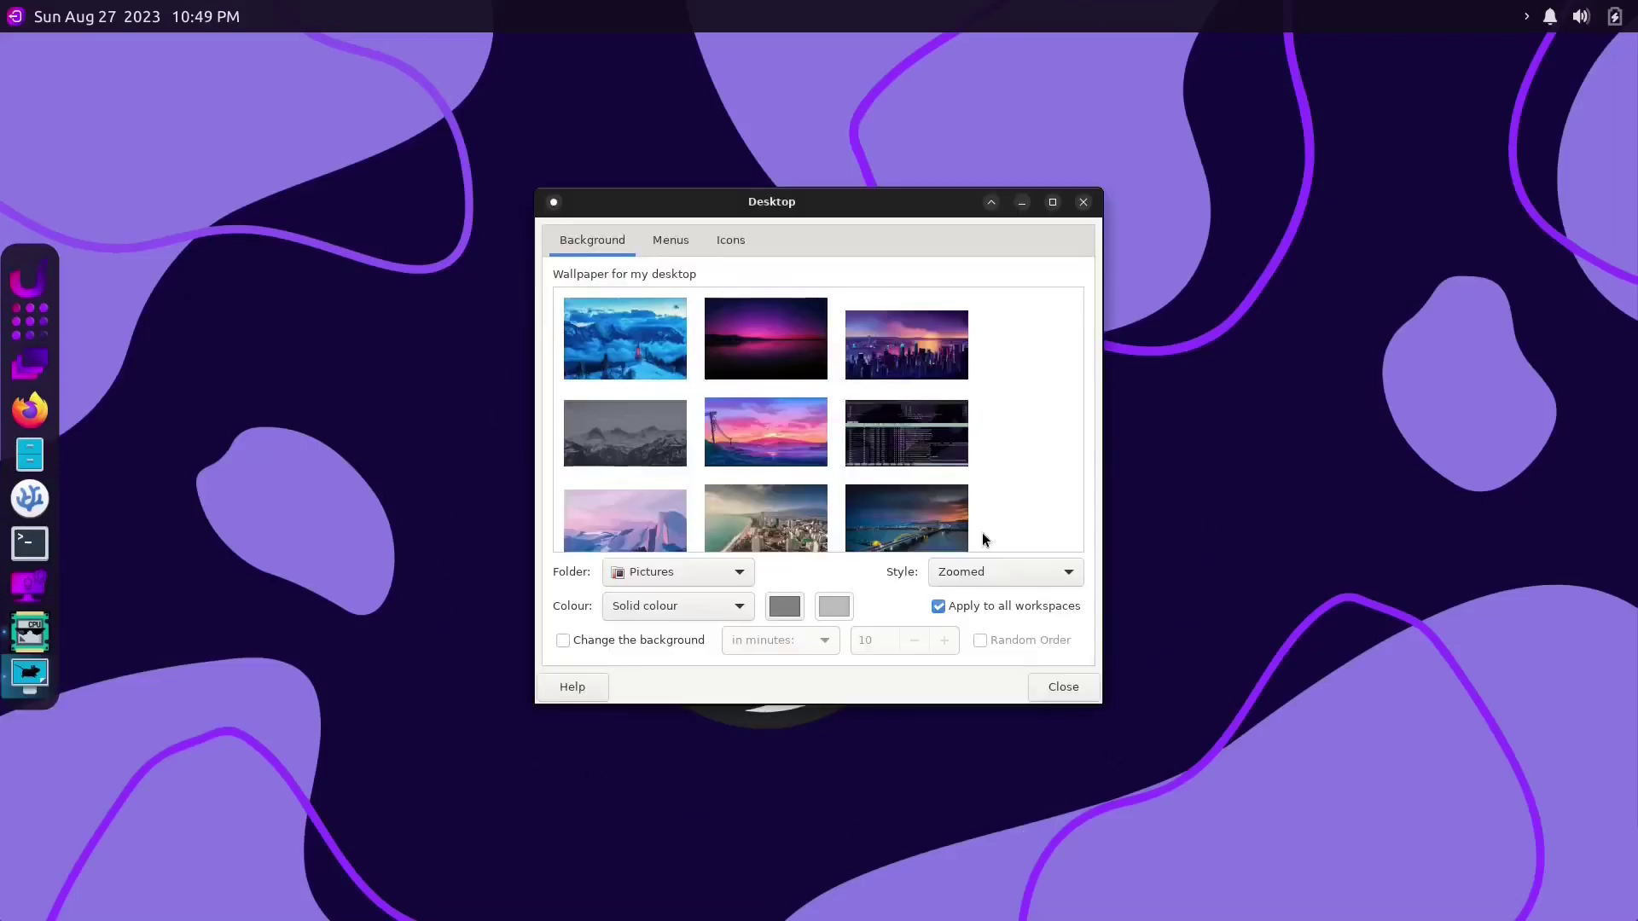
{"action": "left_click", "coordinate": [919, 346]}
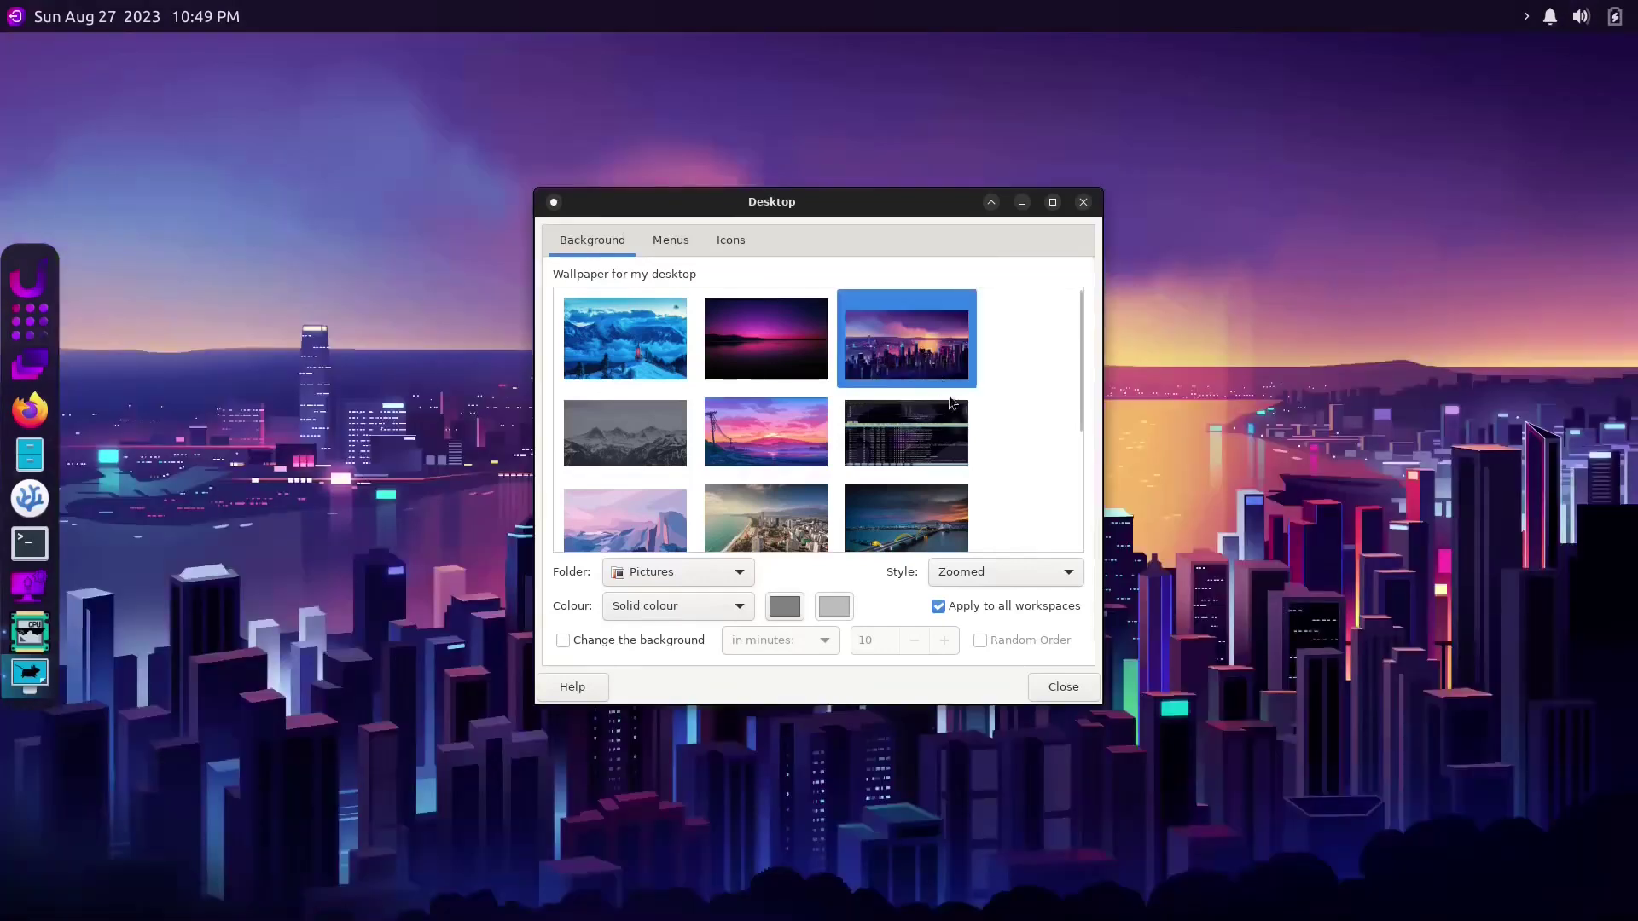
{"action": "left_click", "coordinate": [1065, 687]}
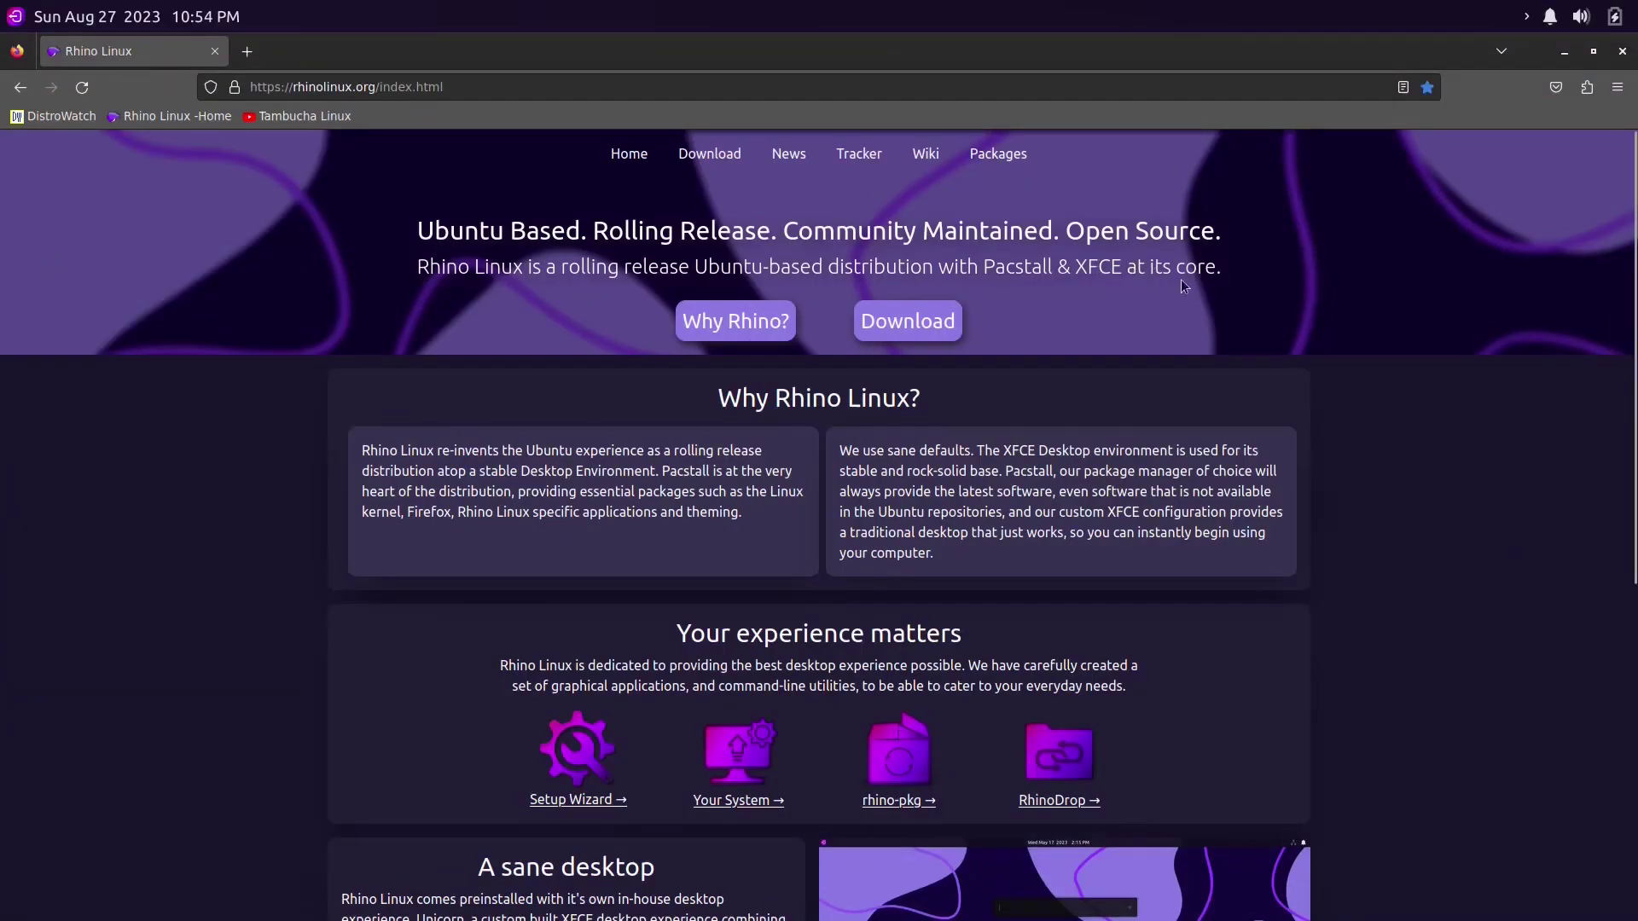
Browse the rhinolinux.org homepage, go to Download, and list the available editions
{"action": "scroll", "coordinate": [1130, 338], "scroll_direction": "down", "scroll_amount": 5}
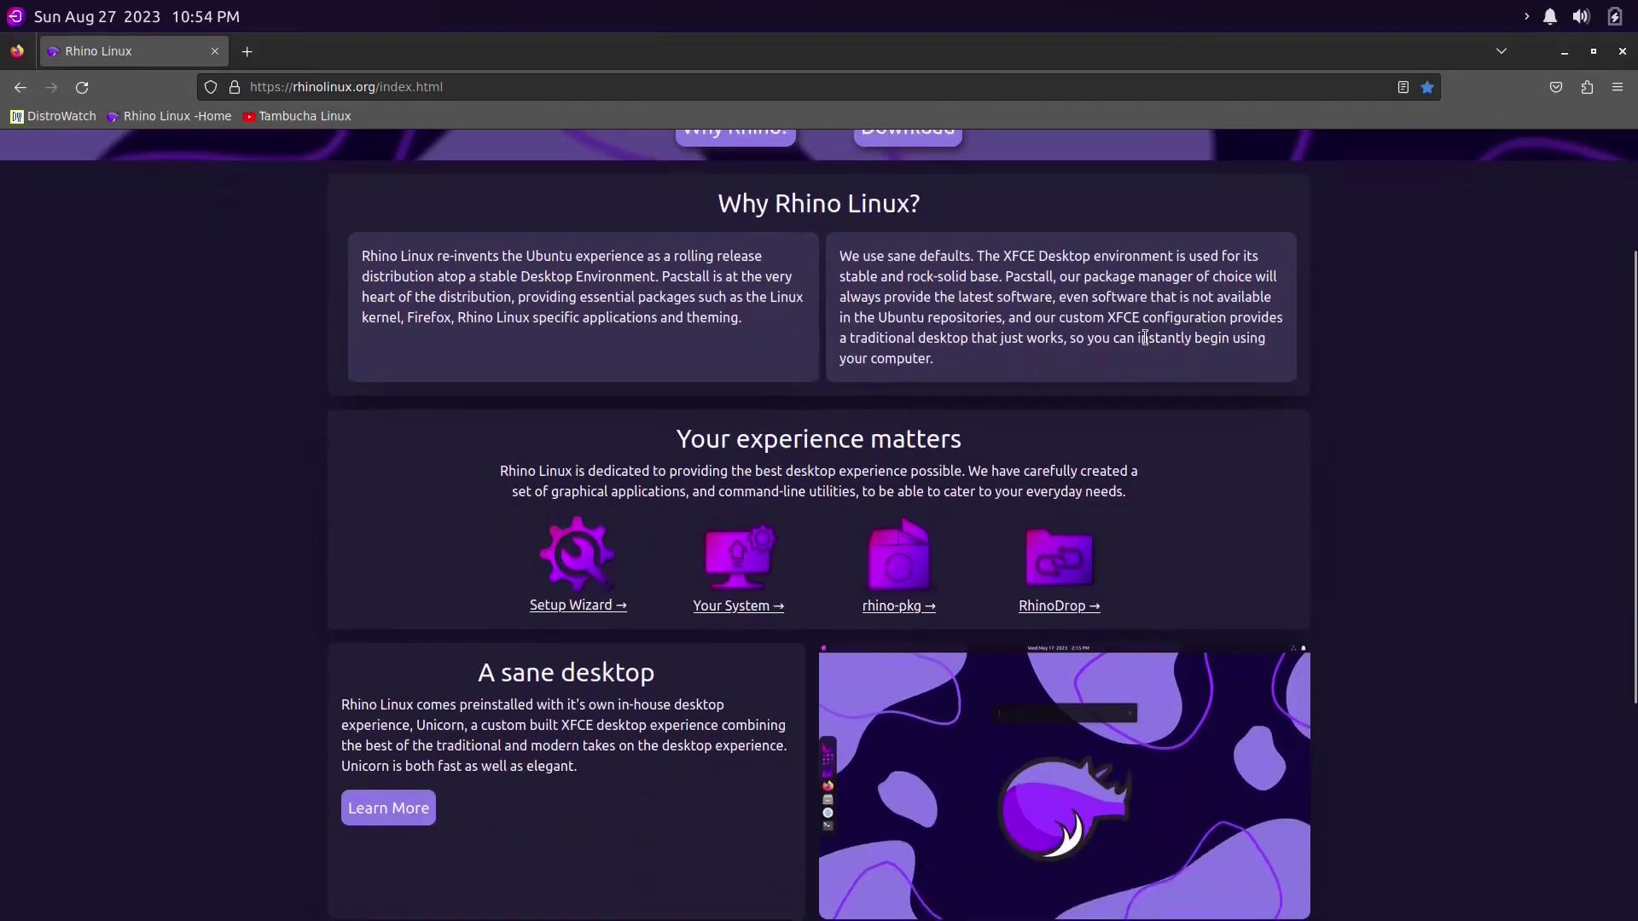
{"action": "scroll", "coordinate": [1160, 341], "scroll_direction": "down", "scroll_amount": 1}
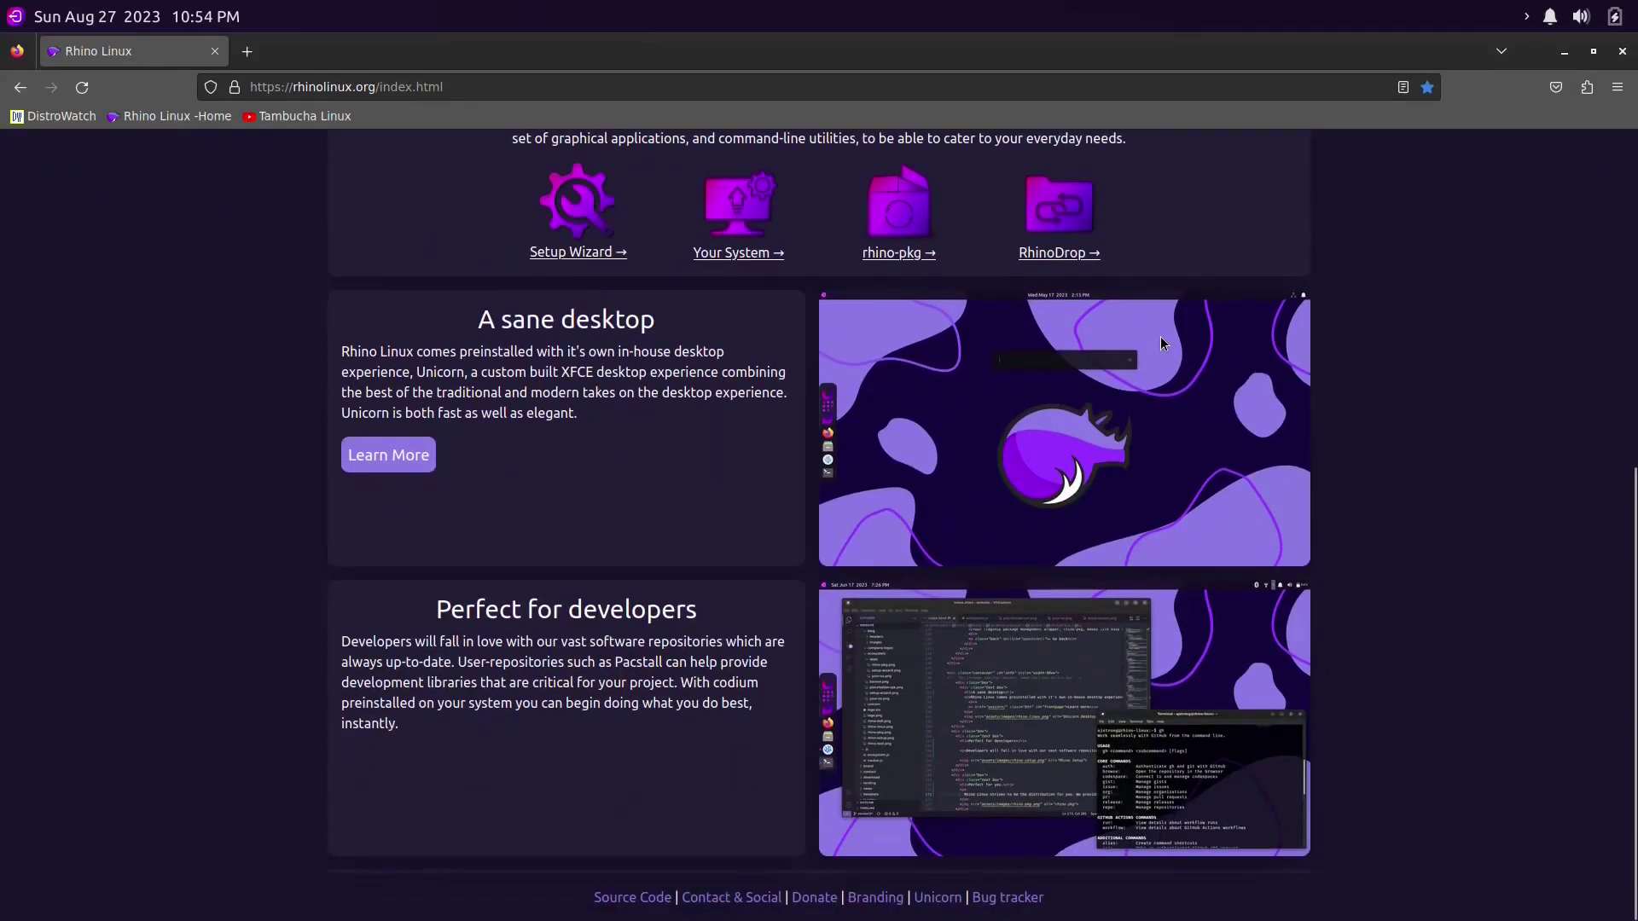
{"action": "scroll", "coordinate": [1160, 338], "scroll_direction": "up", "scroll_amount": 6}
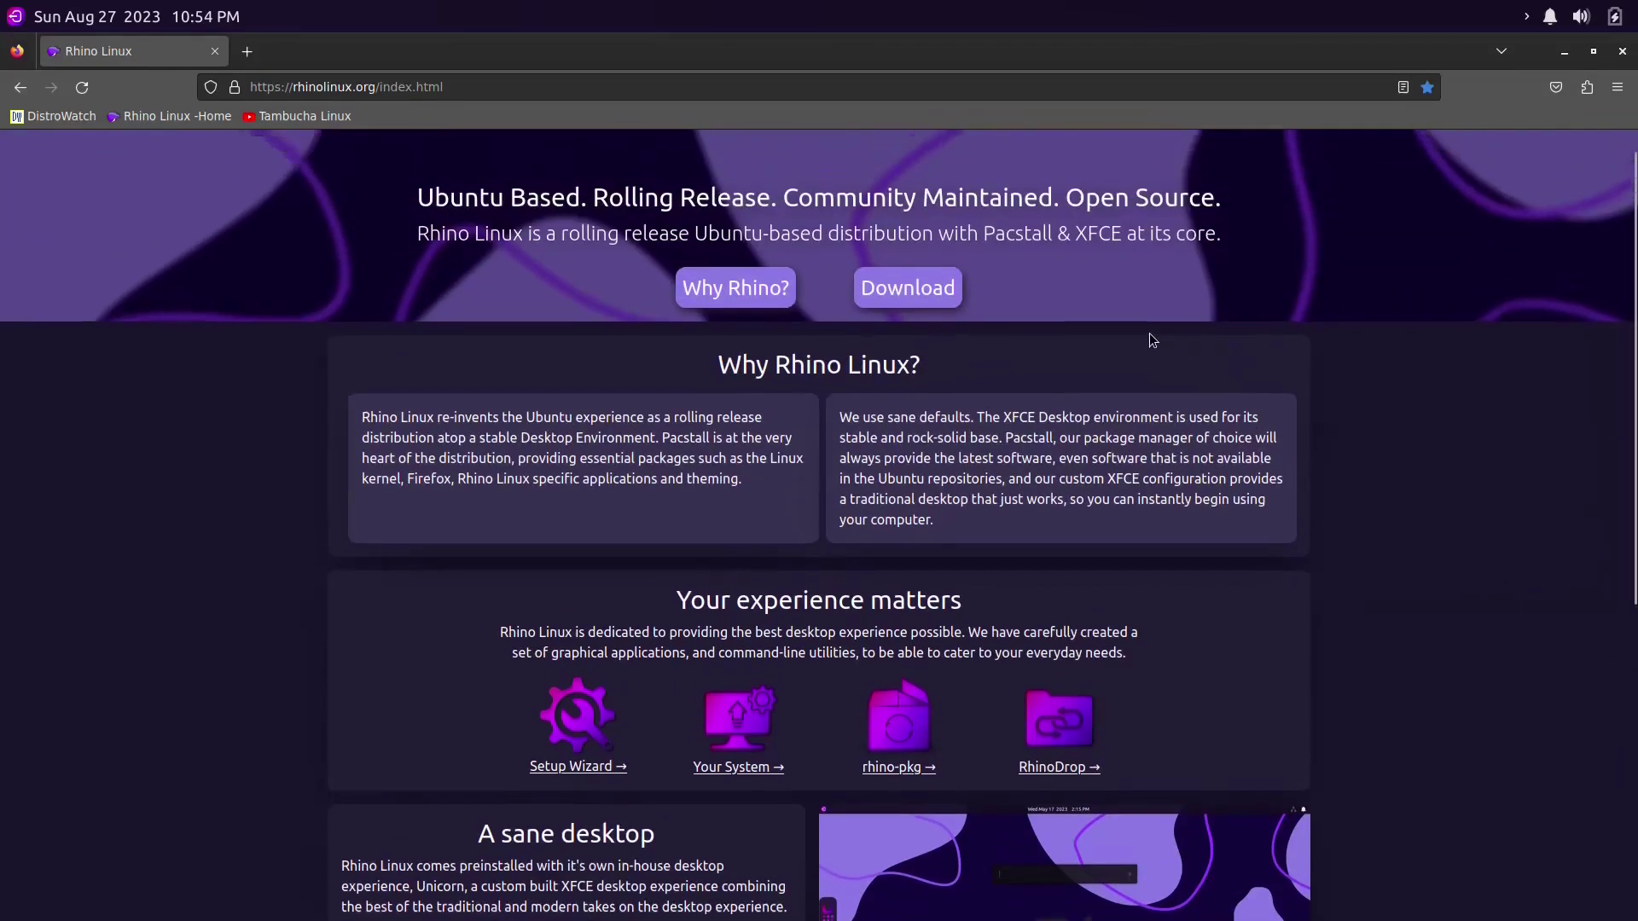
{"action": "scroll", "coordinate": [1152, 339], "scroll_direction": "up", "scroll_amount": 1}
{"action": "left_click", "coordinate": [930, 335]}
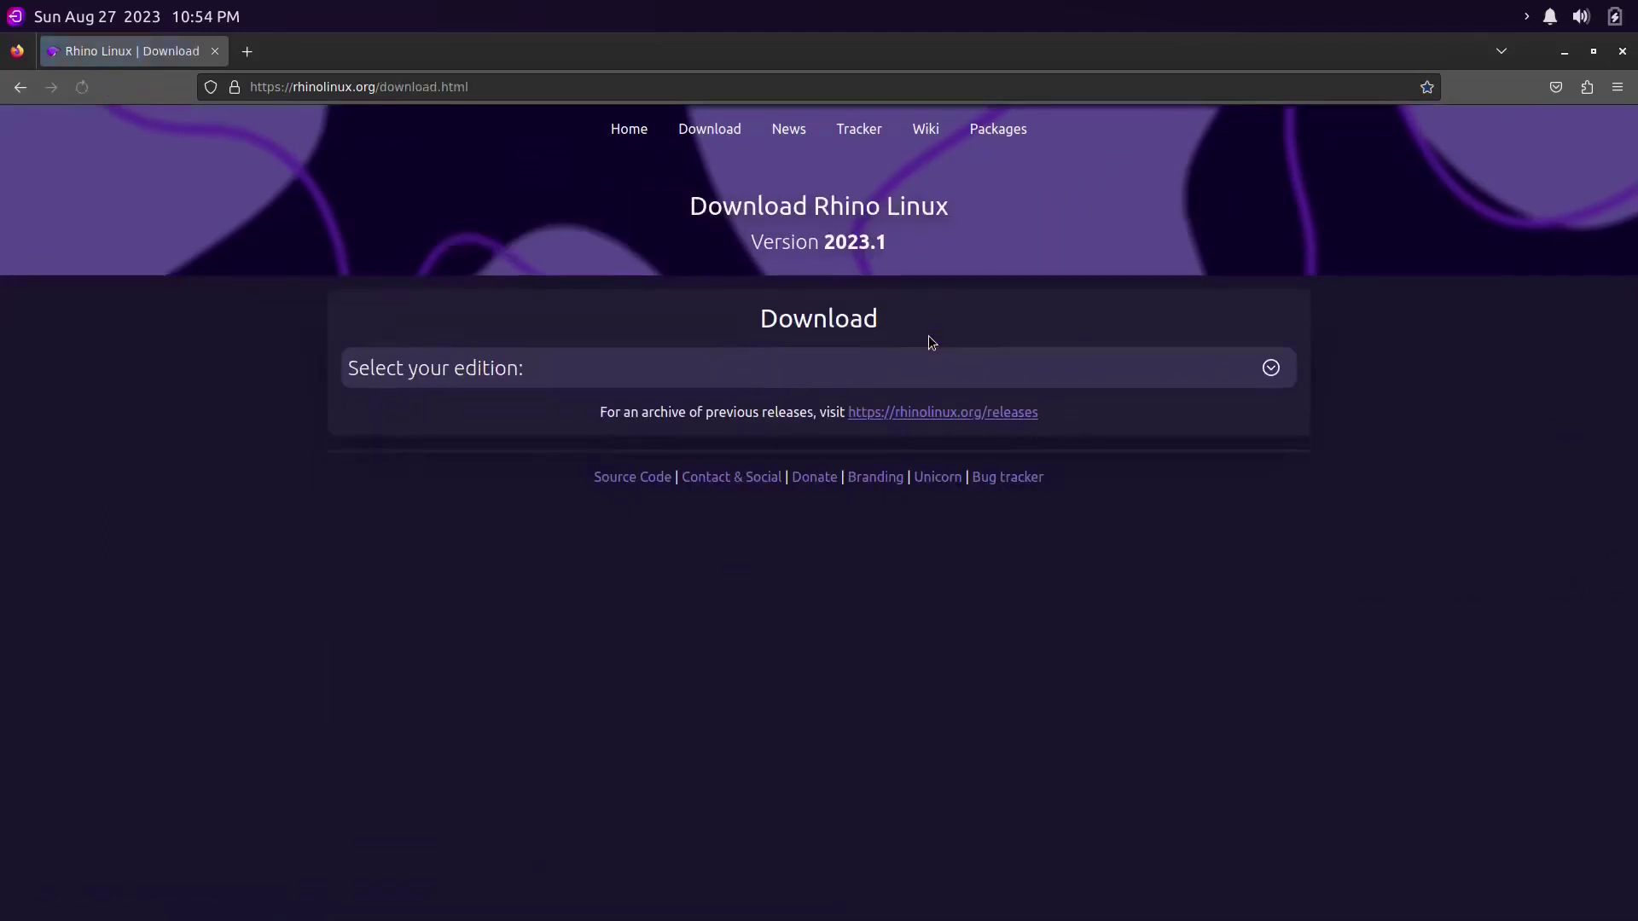
{"action": "left_click", "coordinate": [1268, 368]}
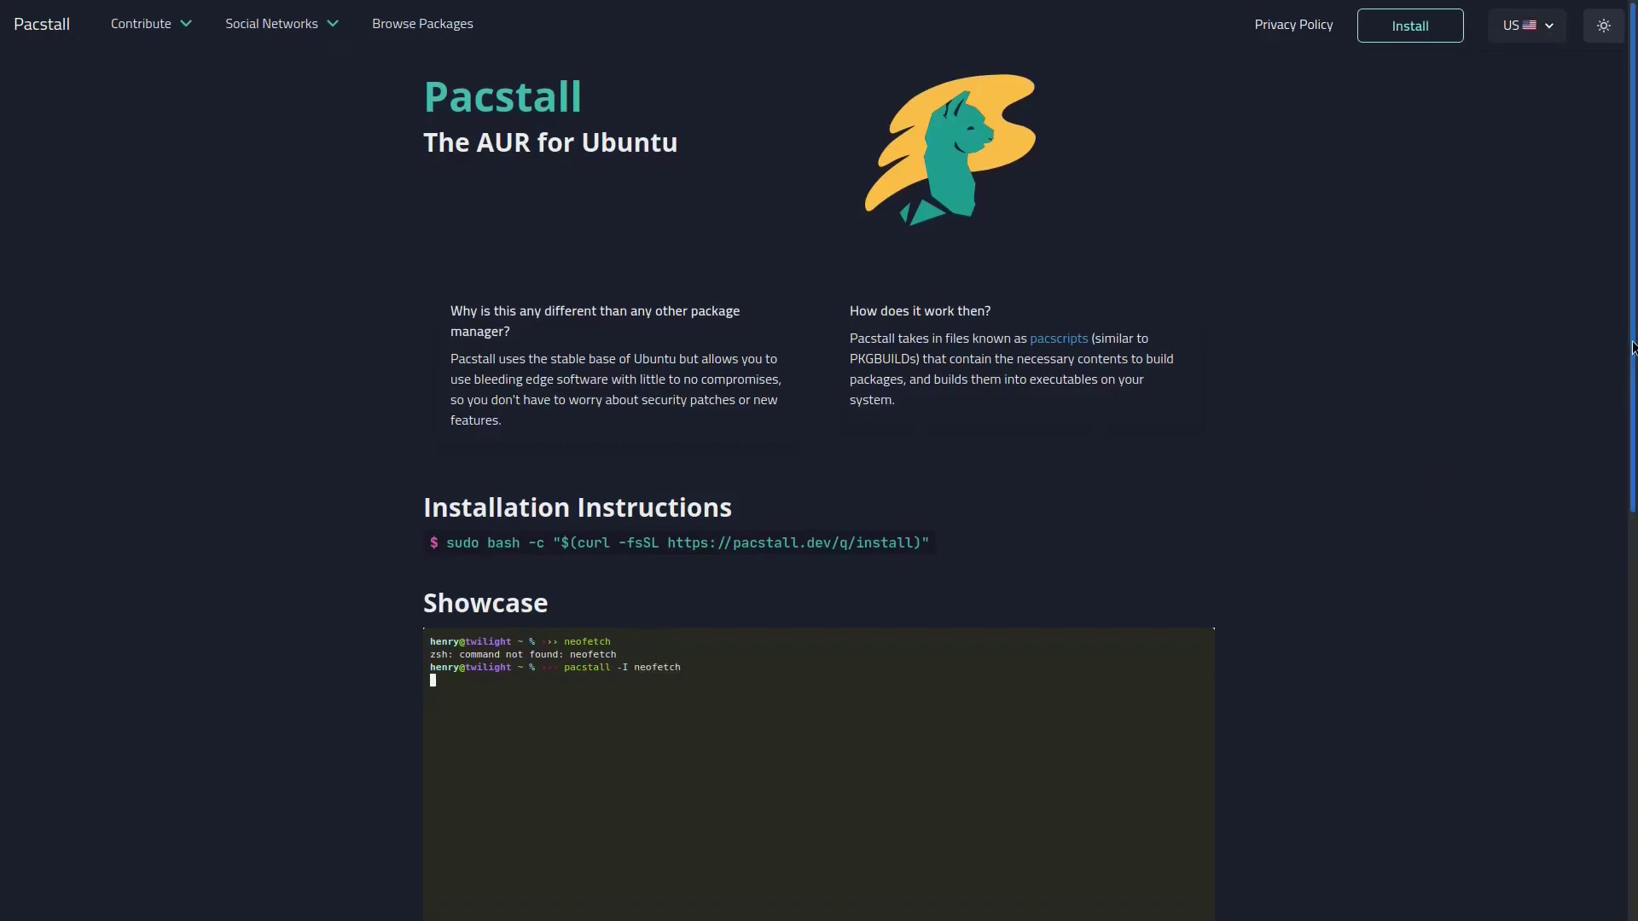
Scroll through the pacstall.dev page using the scrollbar
{"action": "mouse_move", "coordinate": [1632, 345]}
{"action": "left_mouse_down"}
{"action": "mouse_move", "coordinate": [1631, 766]}
{"action": "mouse_move", "coordinate": [1632, 324]}
{"action": "left_mouse_up"}
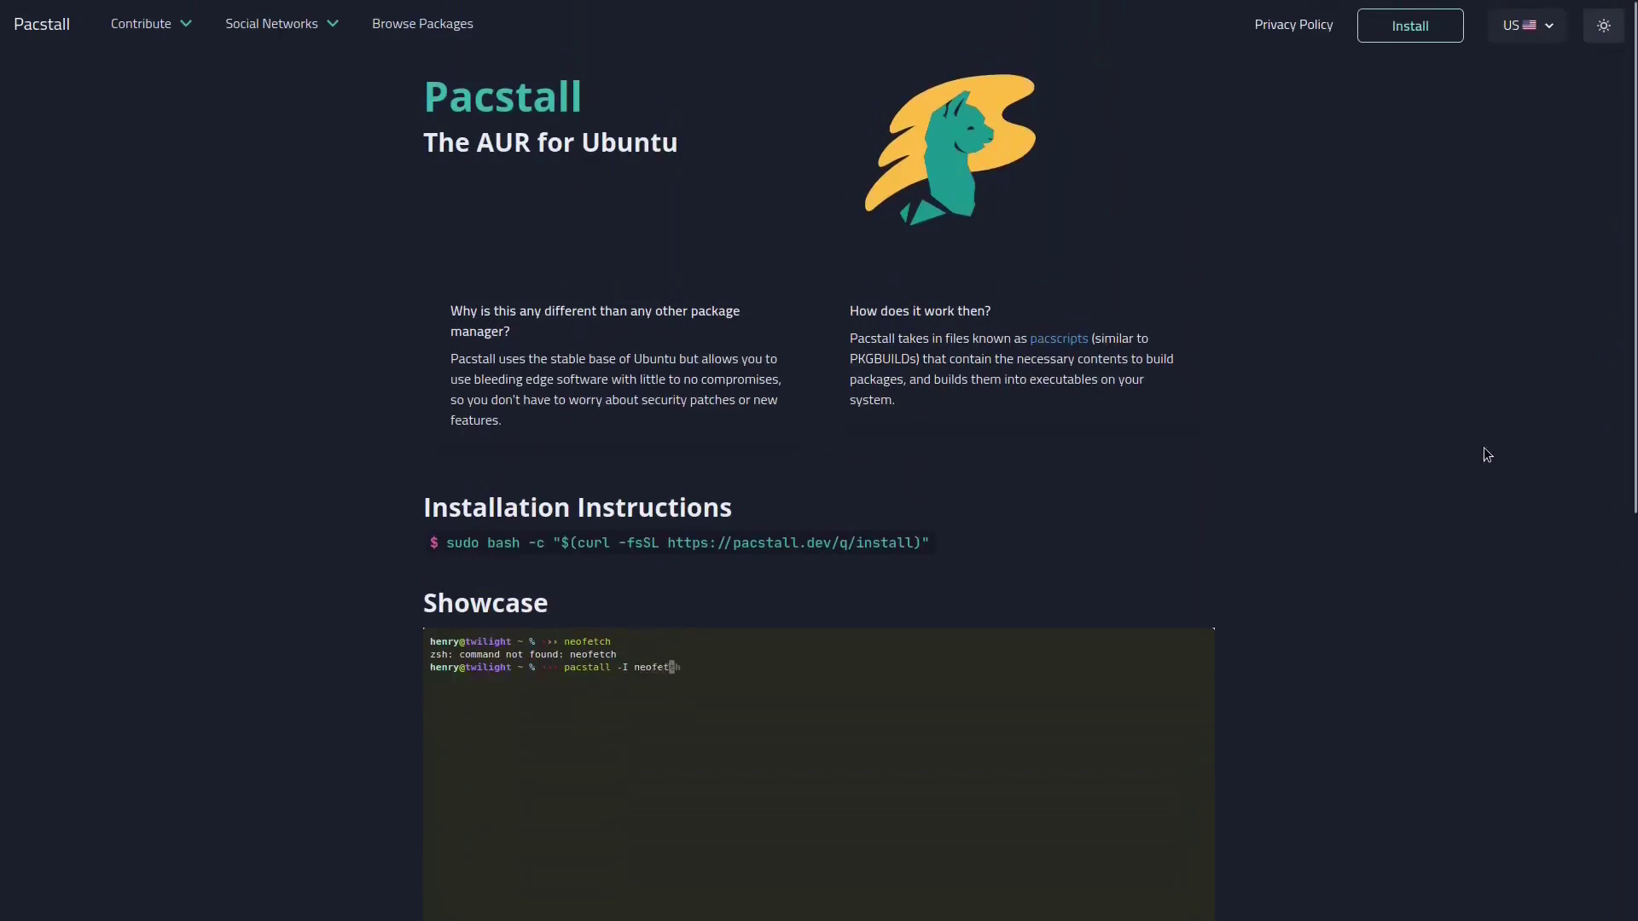
{"action": "mouse_move", "coordinate": [1633, 345]}
{"action": "left_mouse_down"}
{"action": "mouse_move", "coordinate": [1634, 768]}
{"action": "mouse_move", "coordinate": [1633, 324]}
{"action": "left_mouse_up"}
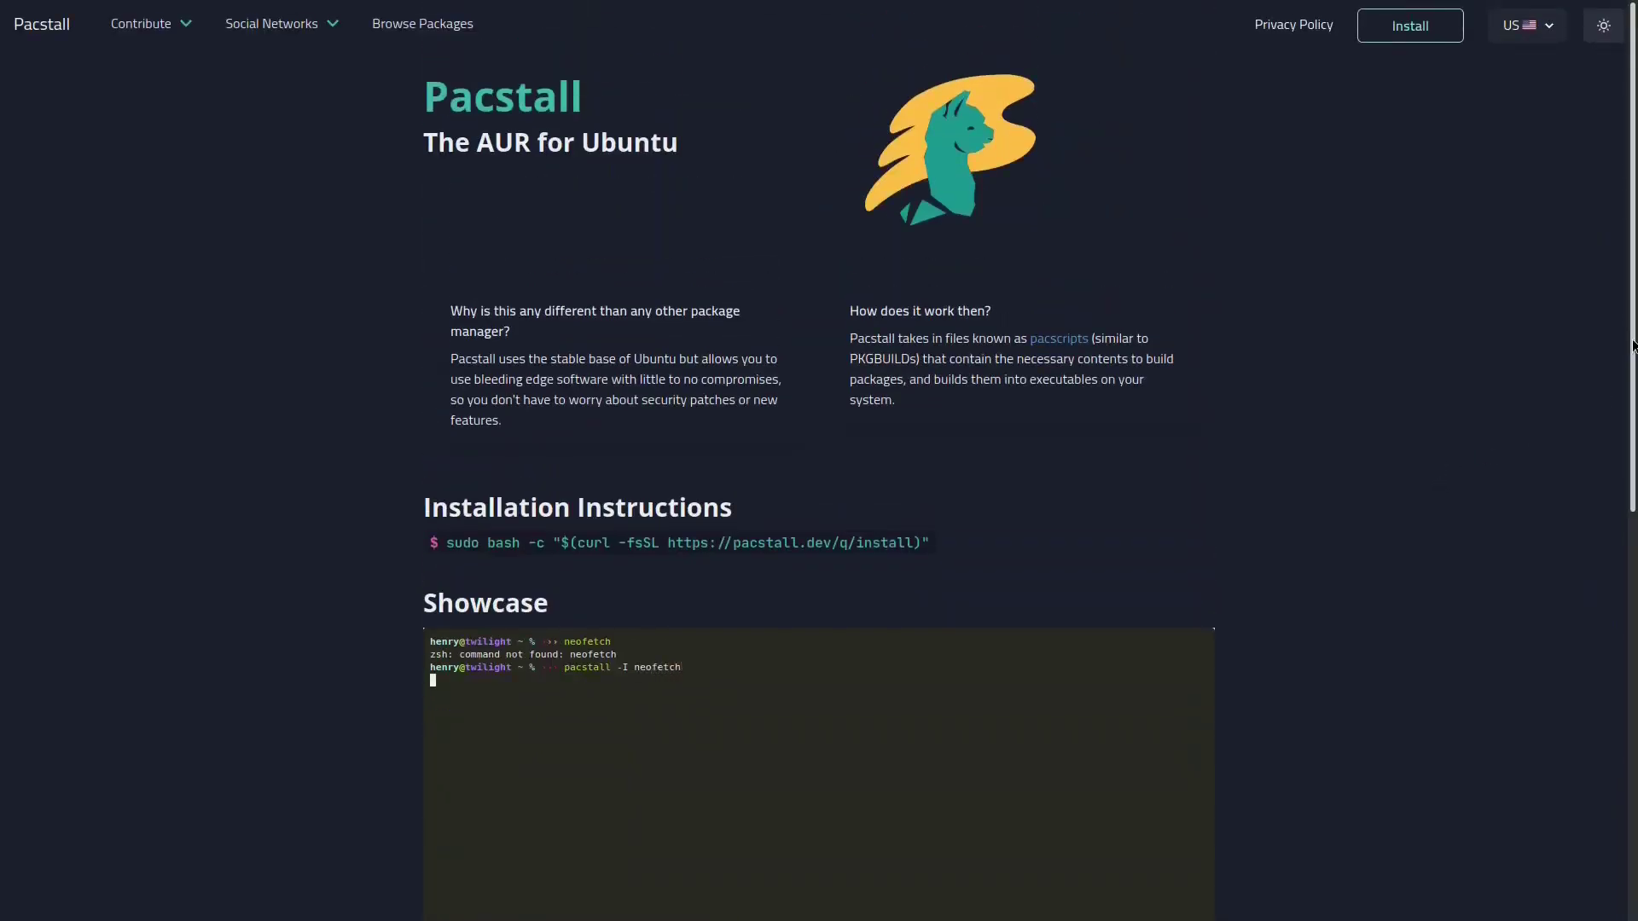
{"action": "mouse_move", "coordinate": [1635, 345]}
{"action": "left_mouse_down"}
{"action": "mouse_move", "coordinate": [1635, 827]}
{"action": "mouse_move", "coordinate": [1633, 324]}
{"action": "left_mouse_up"}
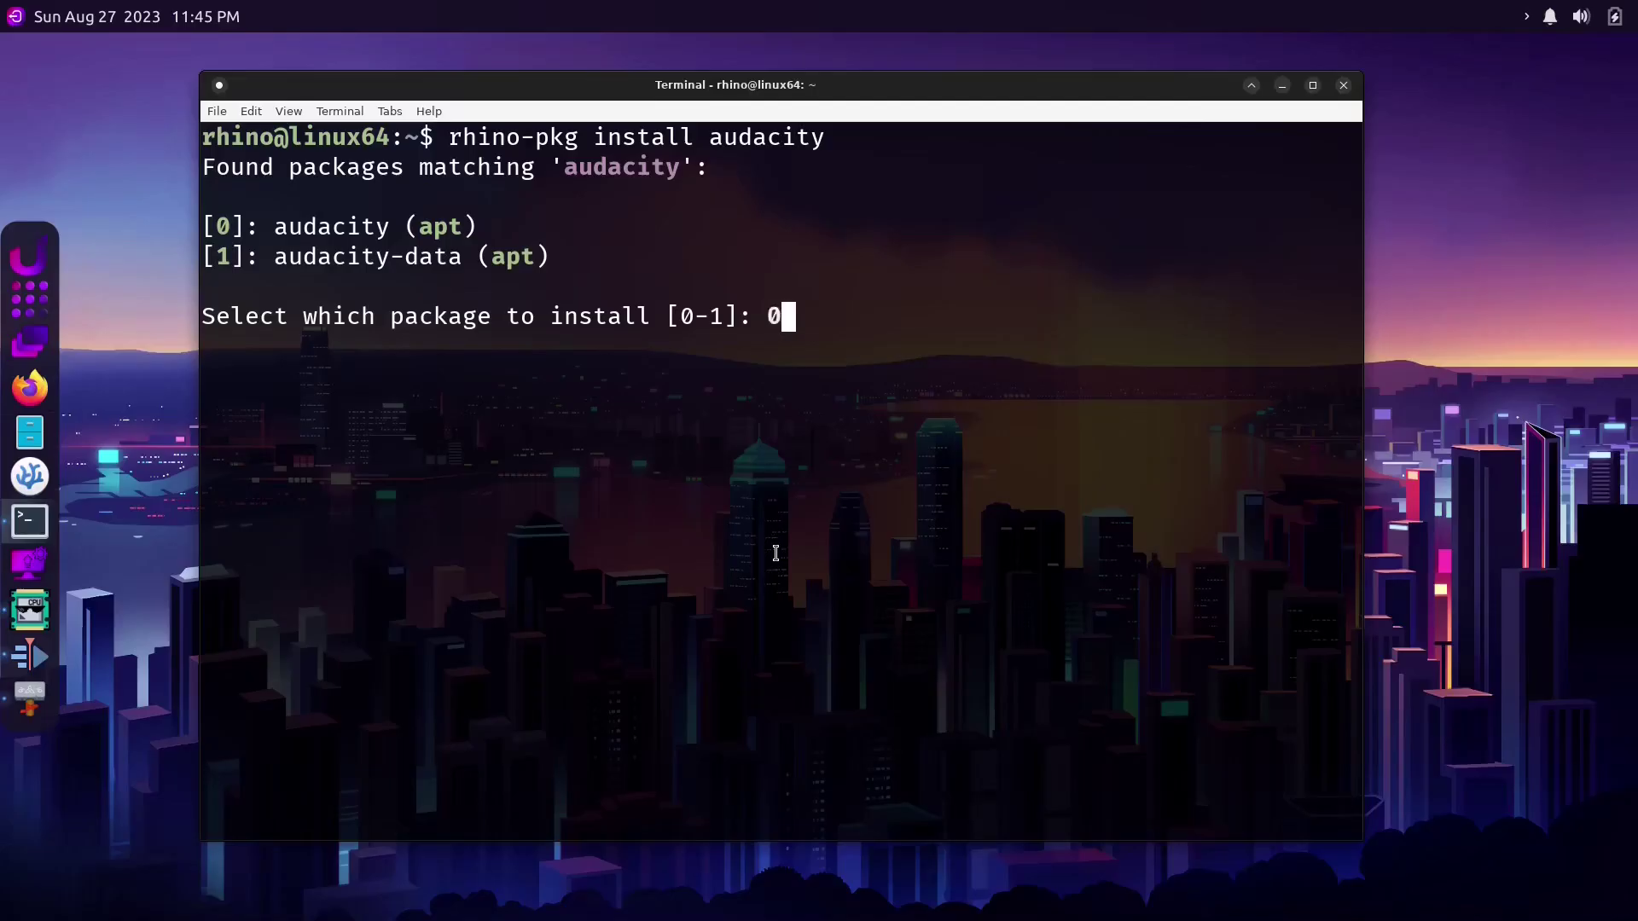
Pick package 0 (audacity) and confirm the installation with y
{"action": "key", "text": "Return"}
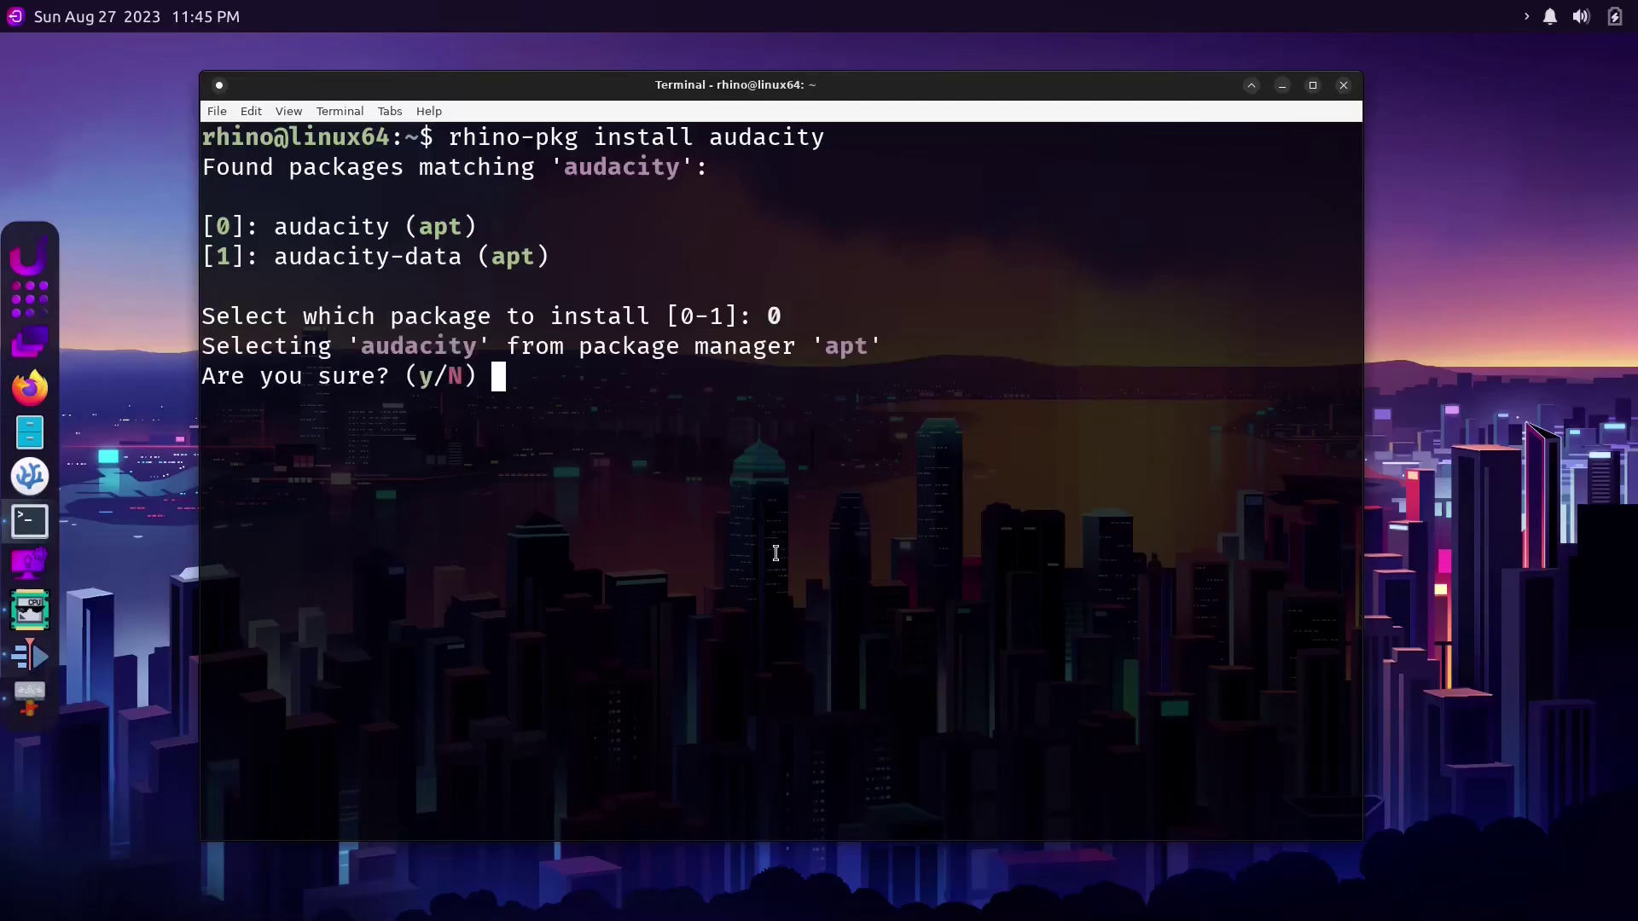
{"action": "type", "text": "y"}
{"action": "key", "text": "Return"}
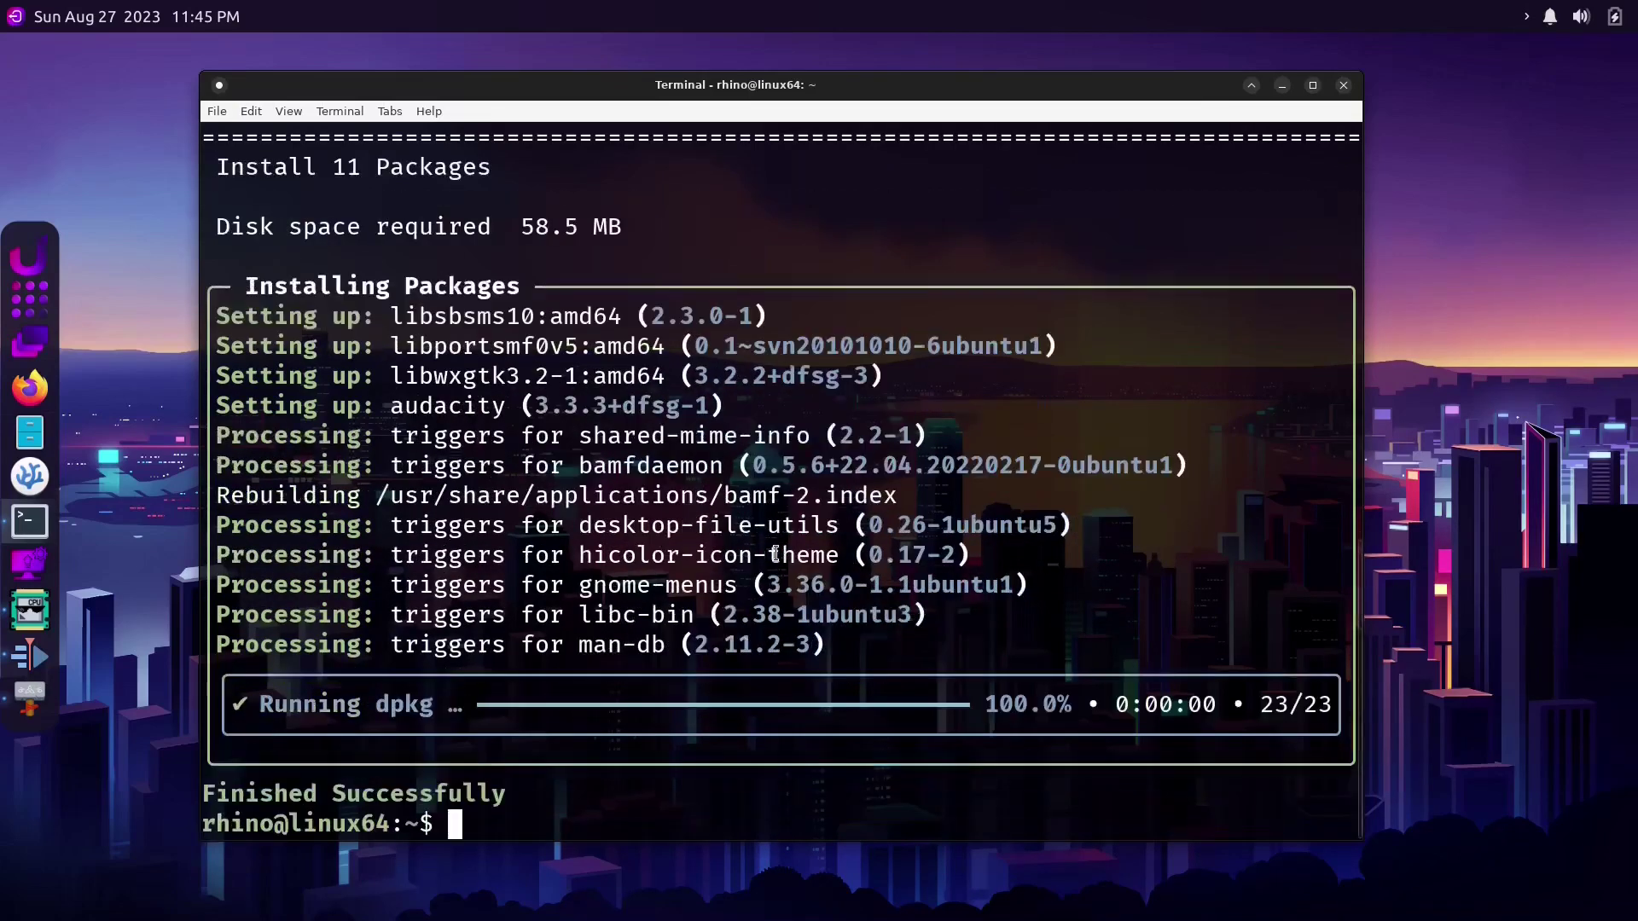
Launch Audacity, dismiss its welcome message, then quit Audacity and the terminal
{"action": "type", "text": "audacity"}
{"action": "key", "text": "Return"}
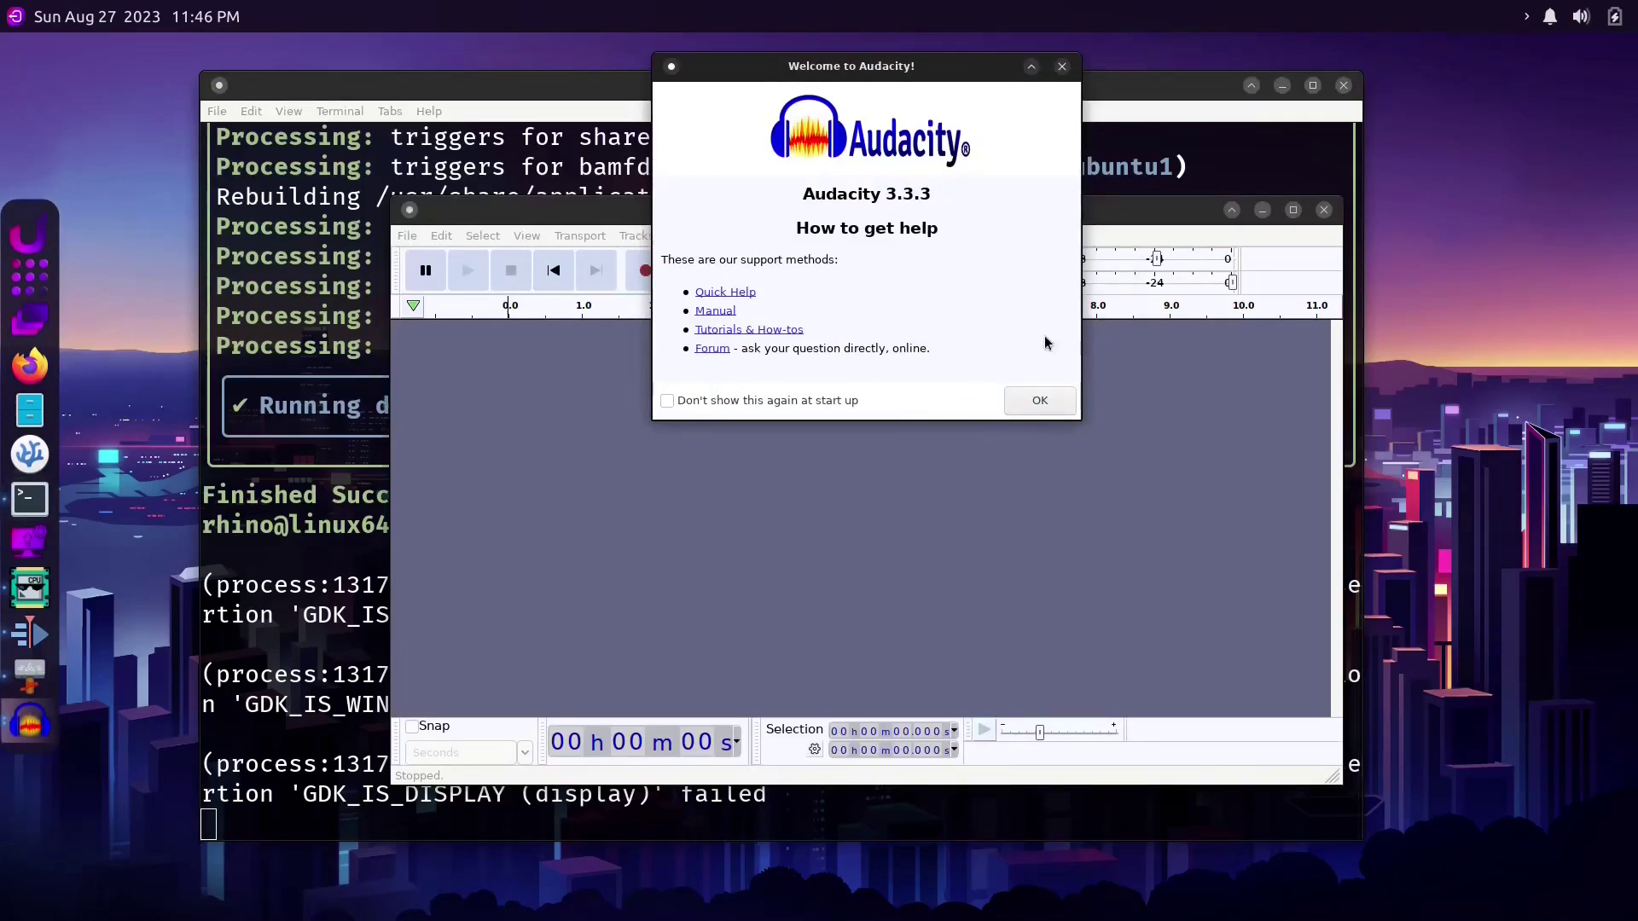
{"action": "left_click", "coordinate": [1034, 404]}
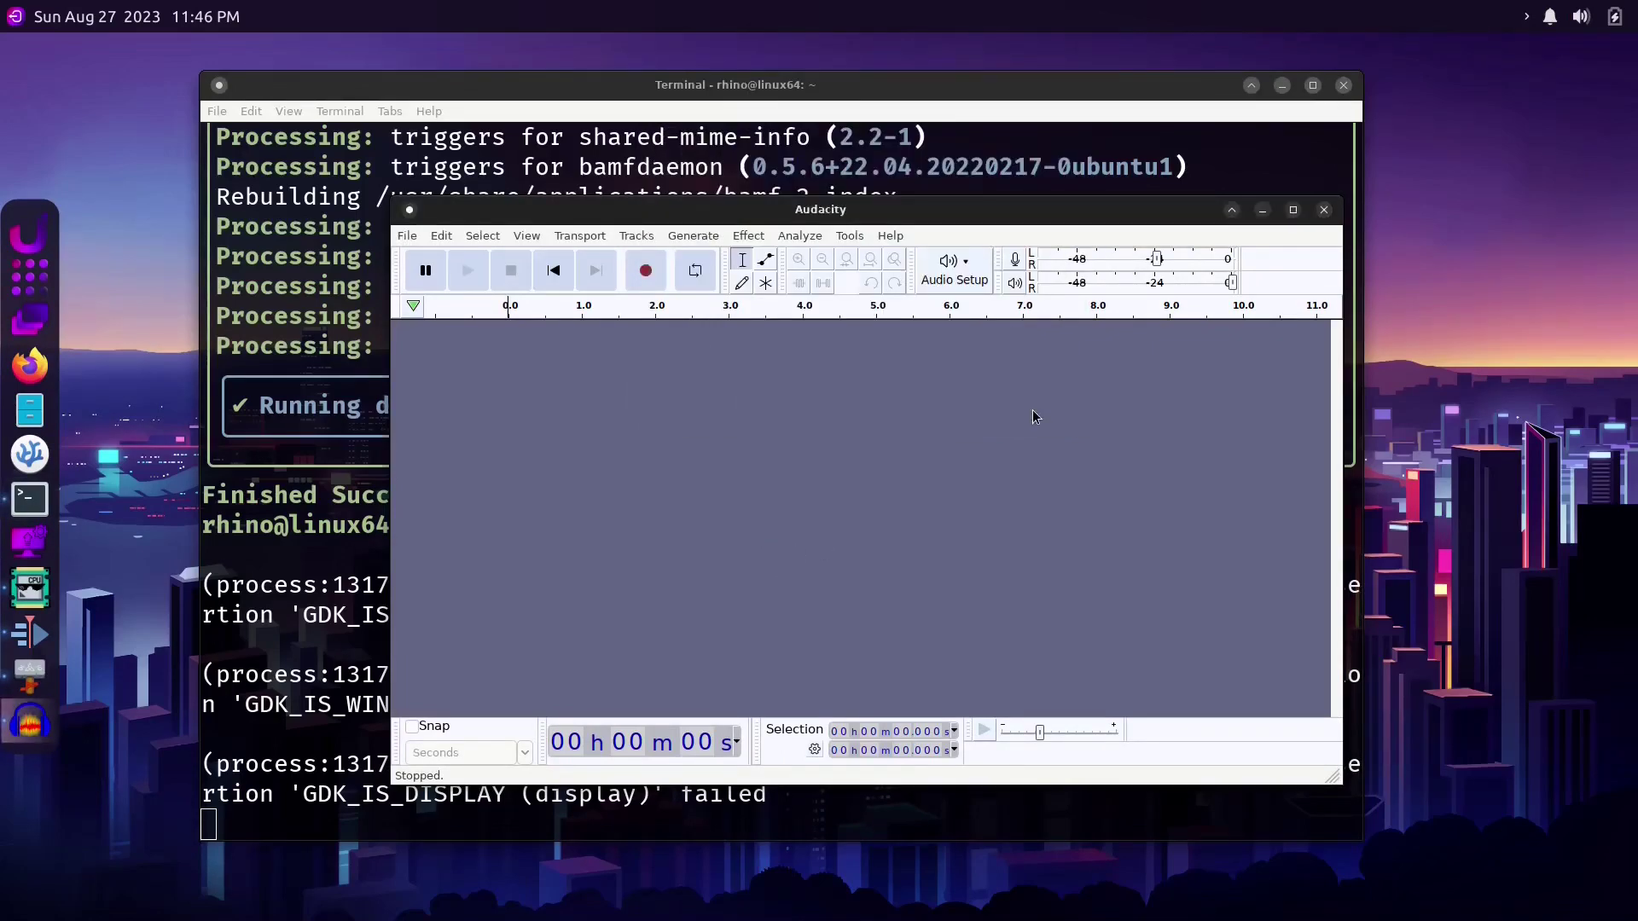
{"action": "key", "text": "ctrl+q"}
{"action": "key", "text": "ctrl+d"}
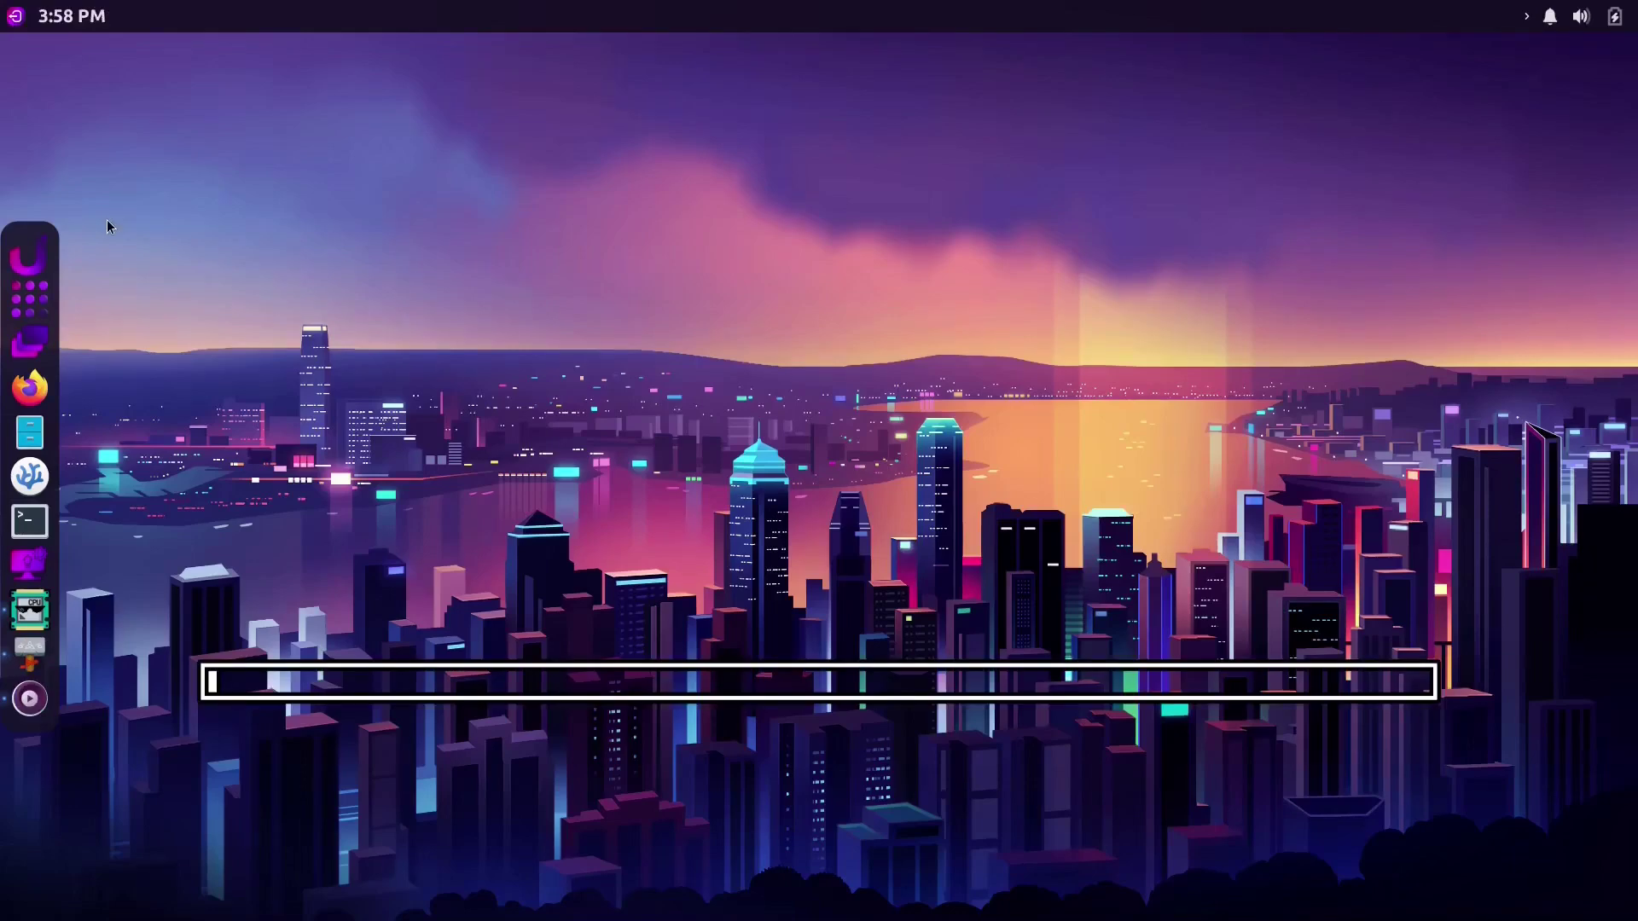
Dismiss the empty prompt, search 'appear' in Ulauncher, and launch Appearance
{"action": "key", "text": "Escape"}
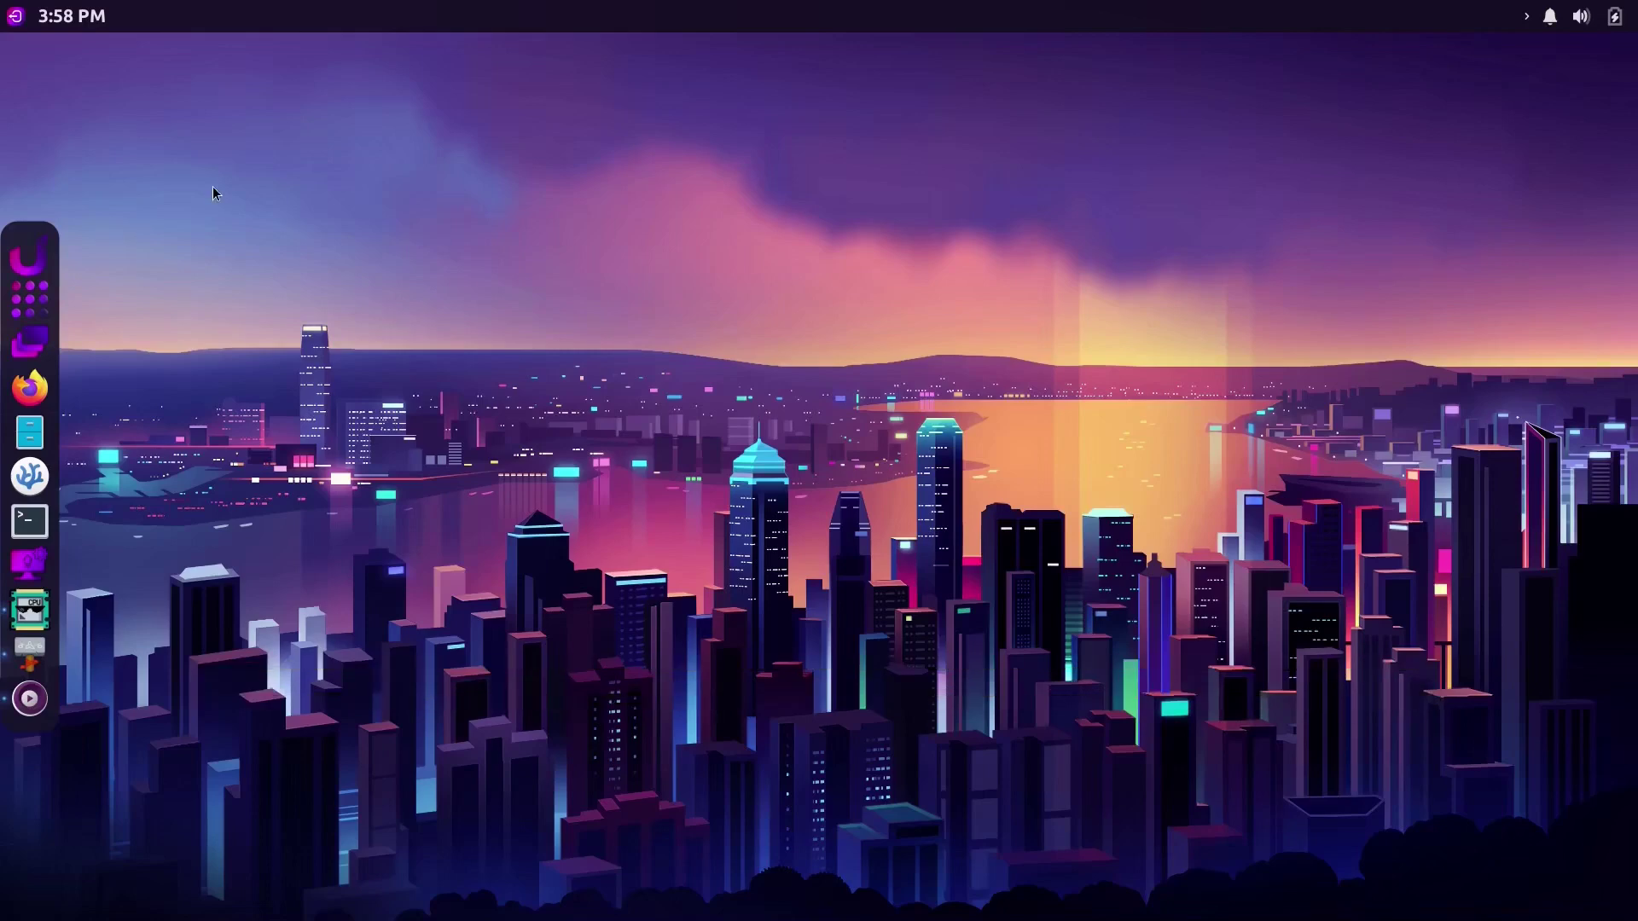
{"action": "left_click", "coordinate": [27, 259]}
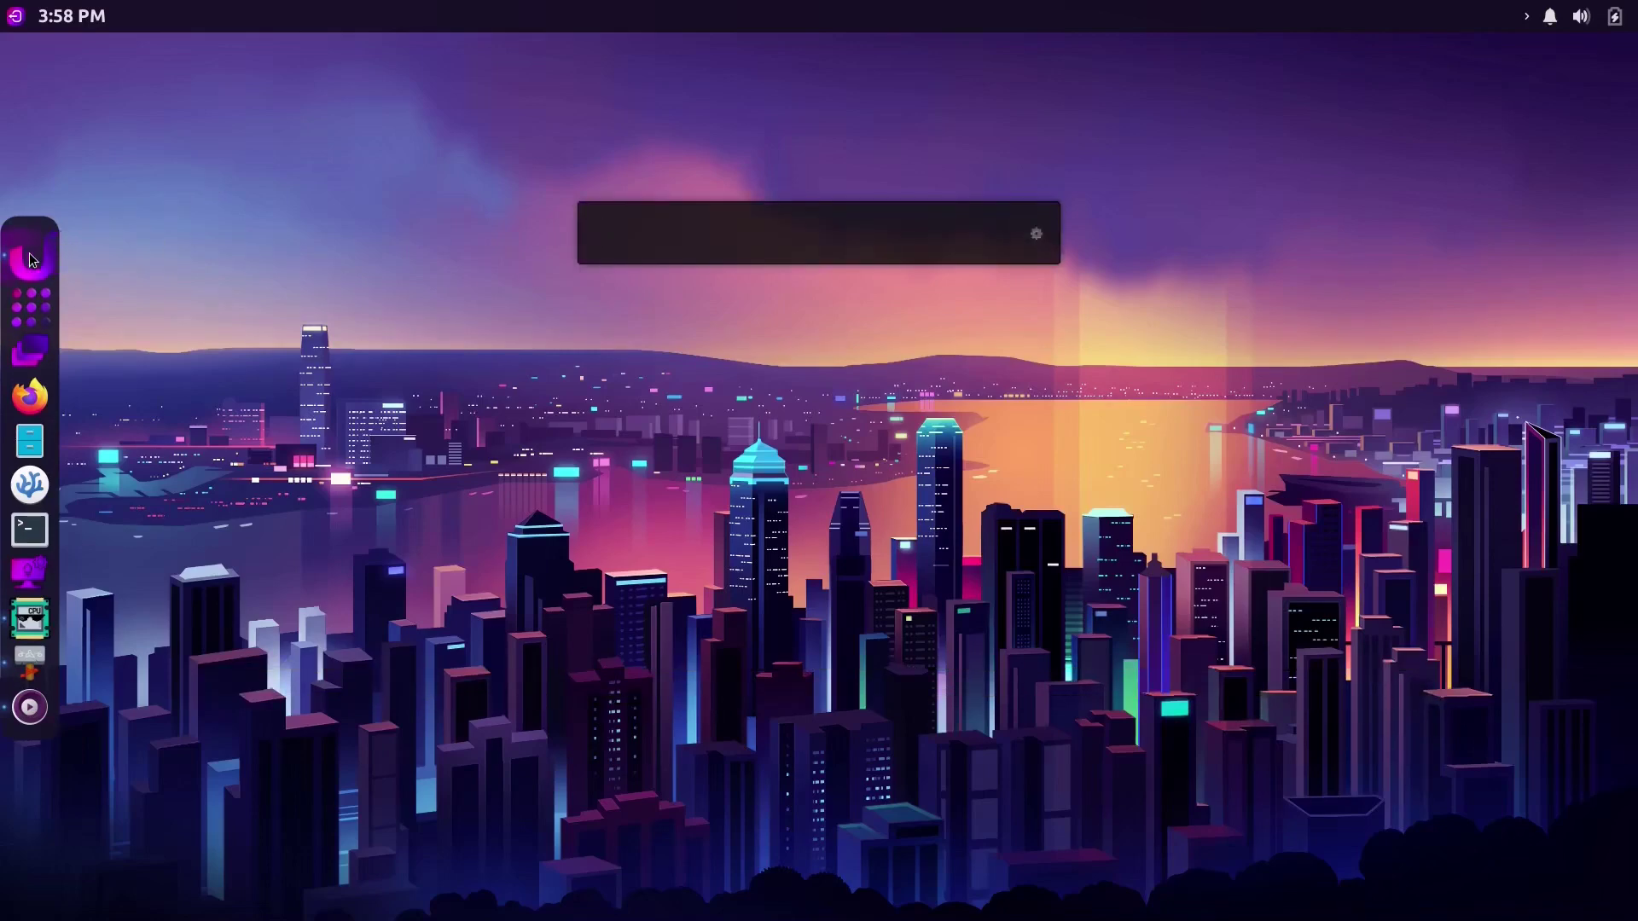
{"action": "type", "text": "appear"}
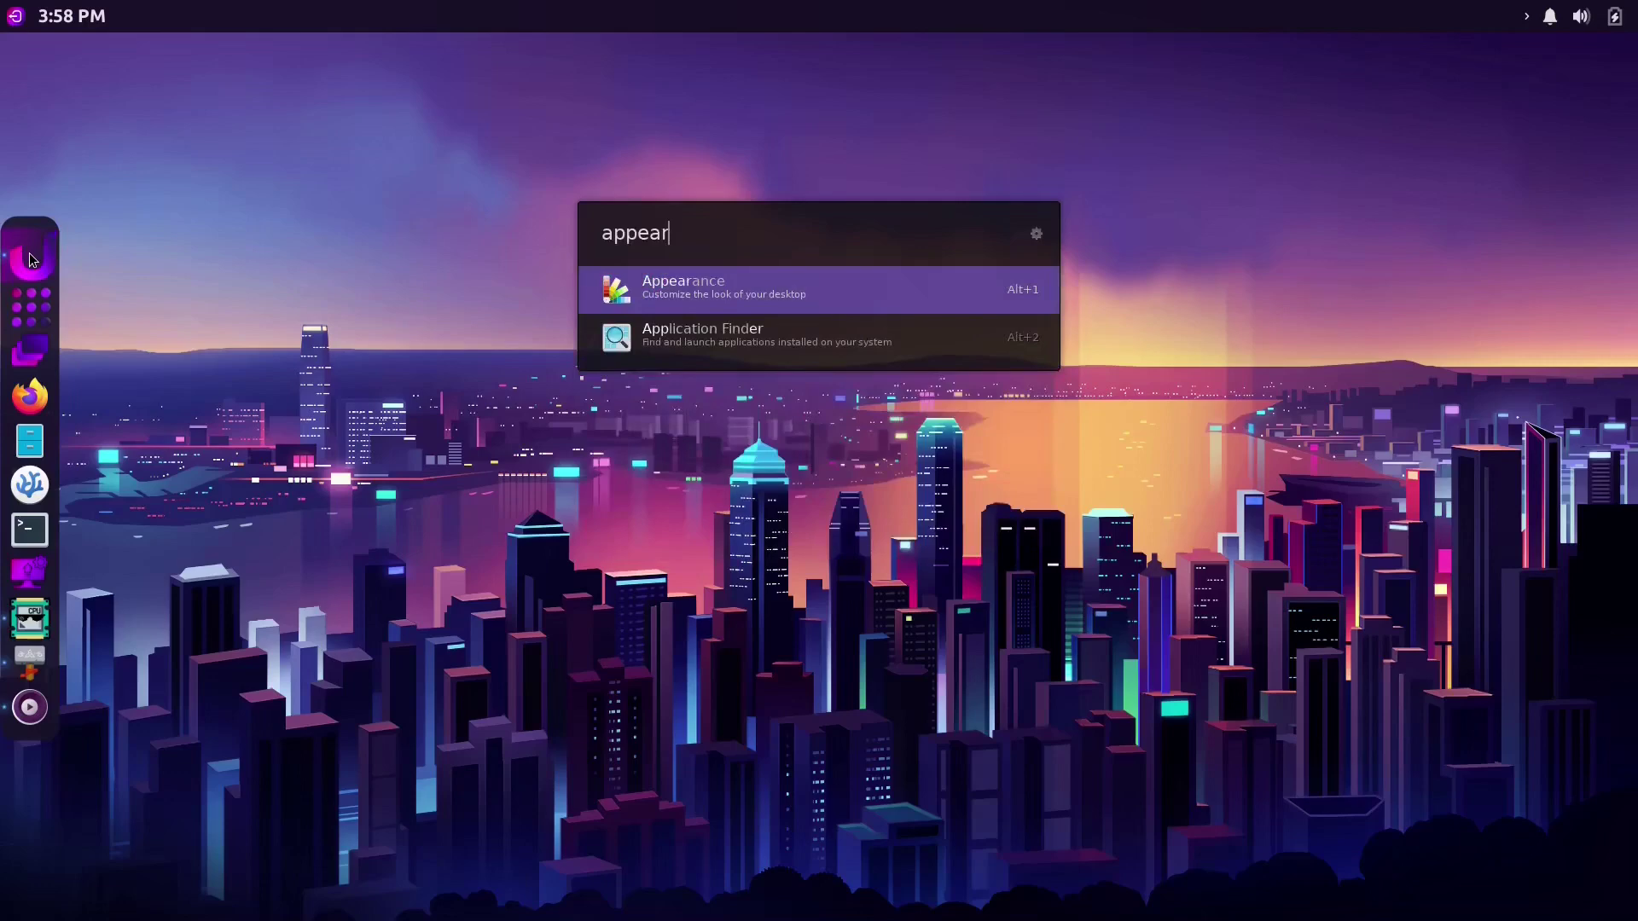
{"action": "left_click", "coordinate": [695, 288]}
Apply the Numix style theme
{"action": "scroll", "coordinate": [773, 423], "scroll_direction": "down", "scroll_amount": 6}
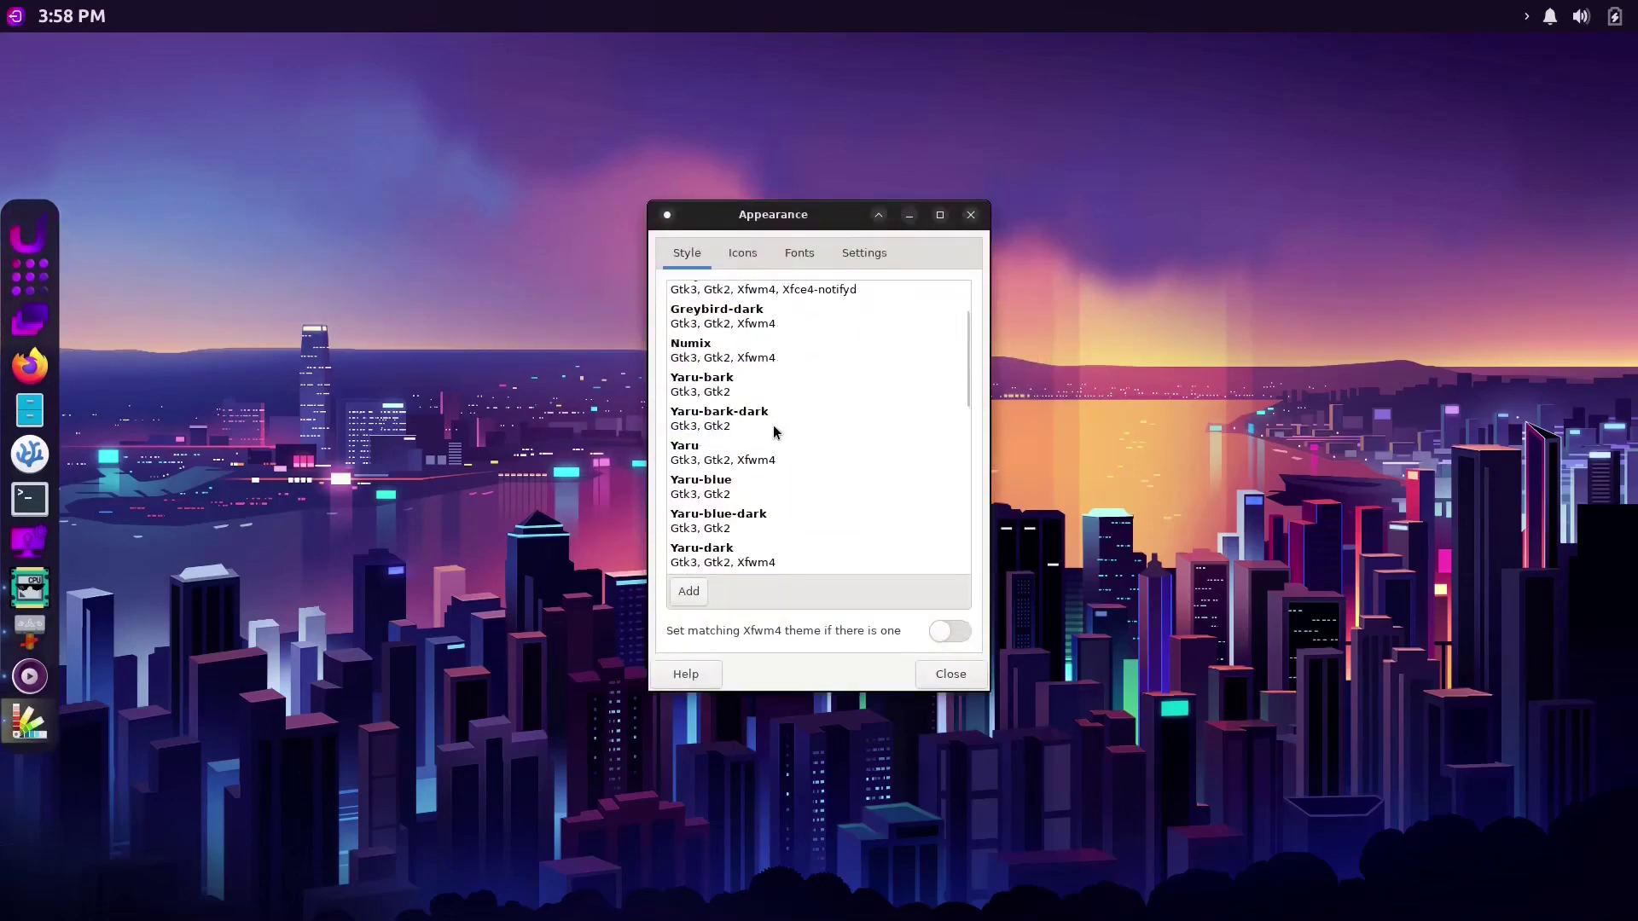
{"action": "scroll", "coordinate": [766, 438], "scroll_direction": "down", "scroll_amount": 3}
{"action": "scroll", "coordinate": [772, 437], "scroll_direction": "up", "scroll_amount": 5}
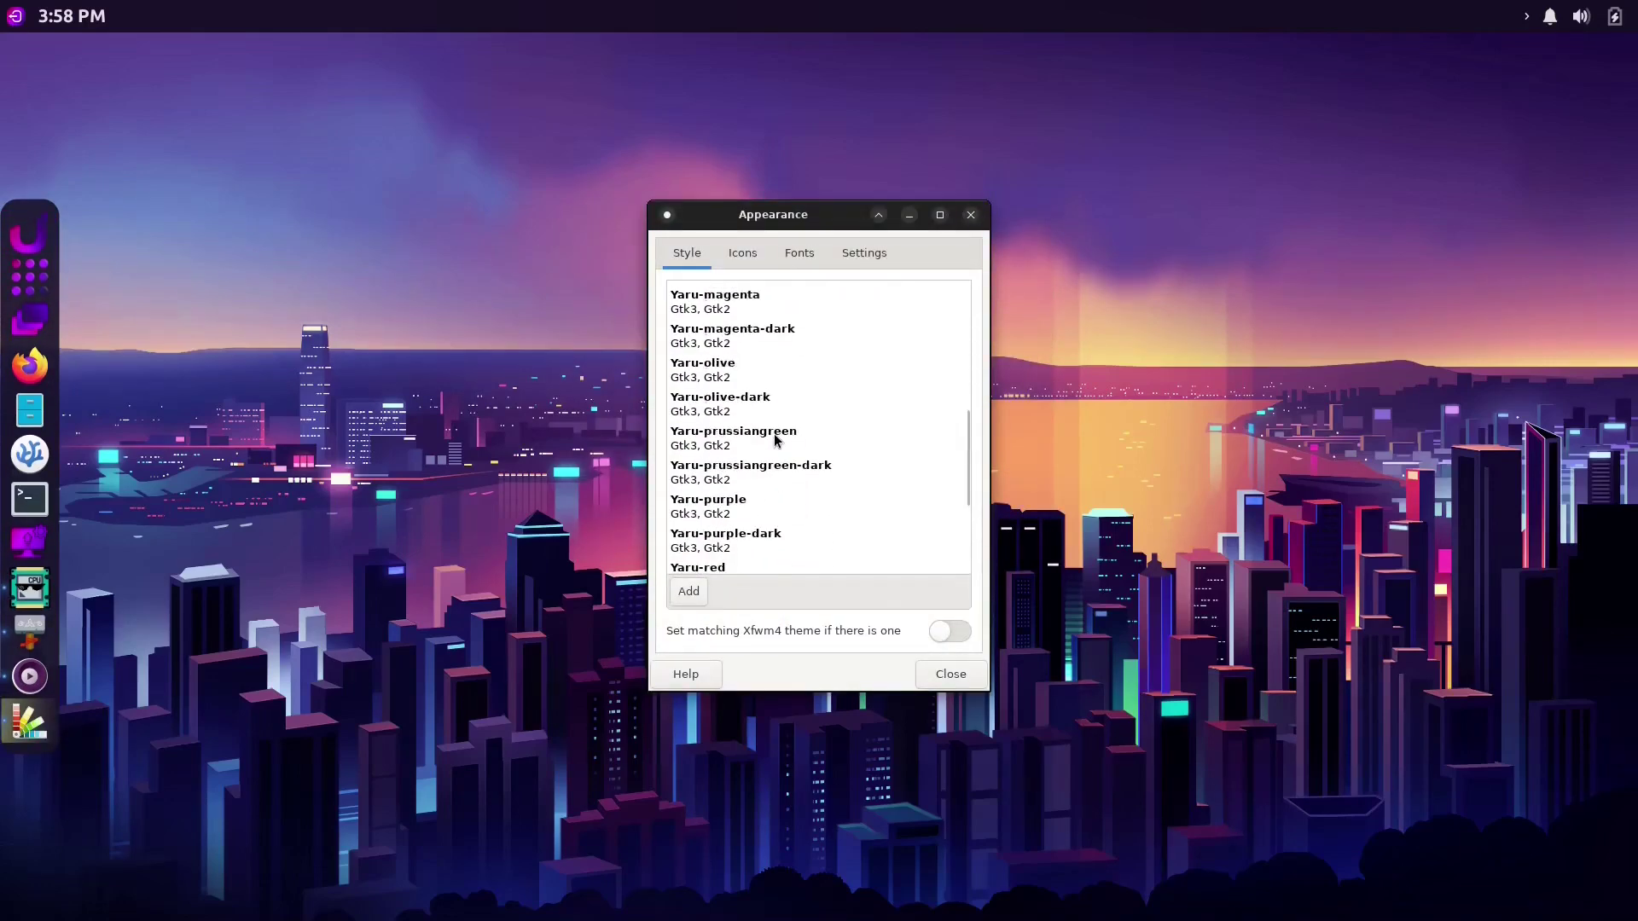
{"action": "scroll", "coordinate": [774, 438], "scroll_direction": "up", "scroll_amount": 3}
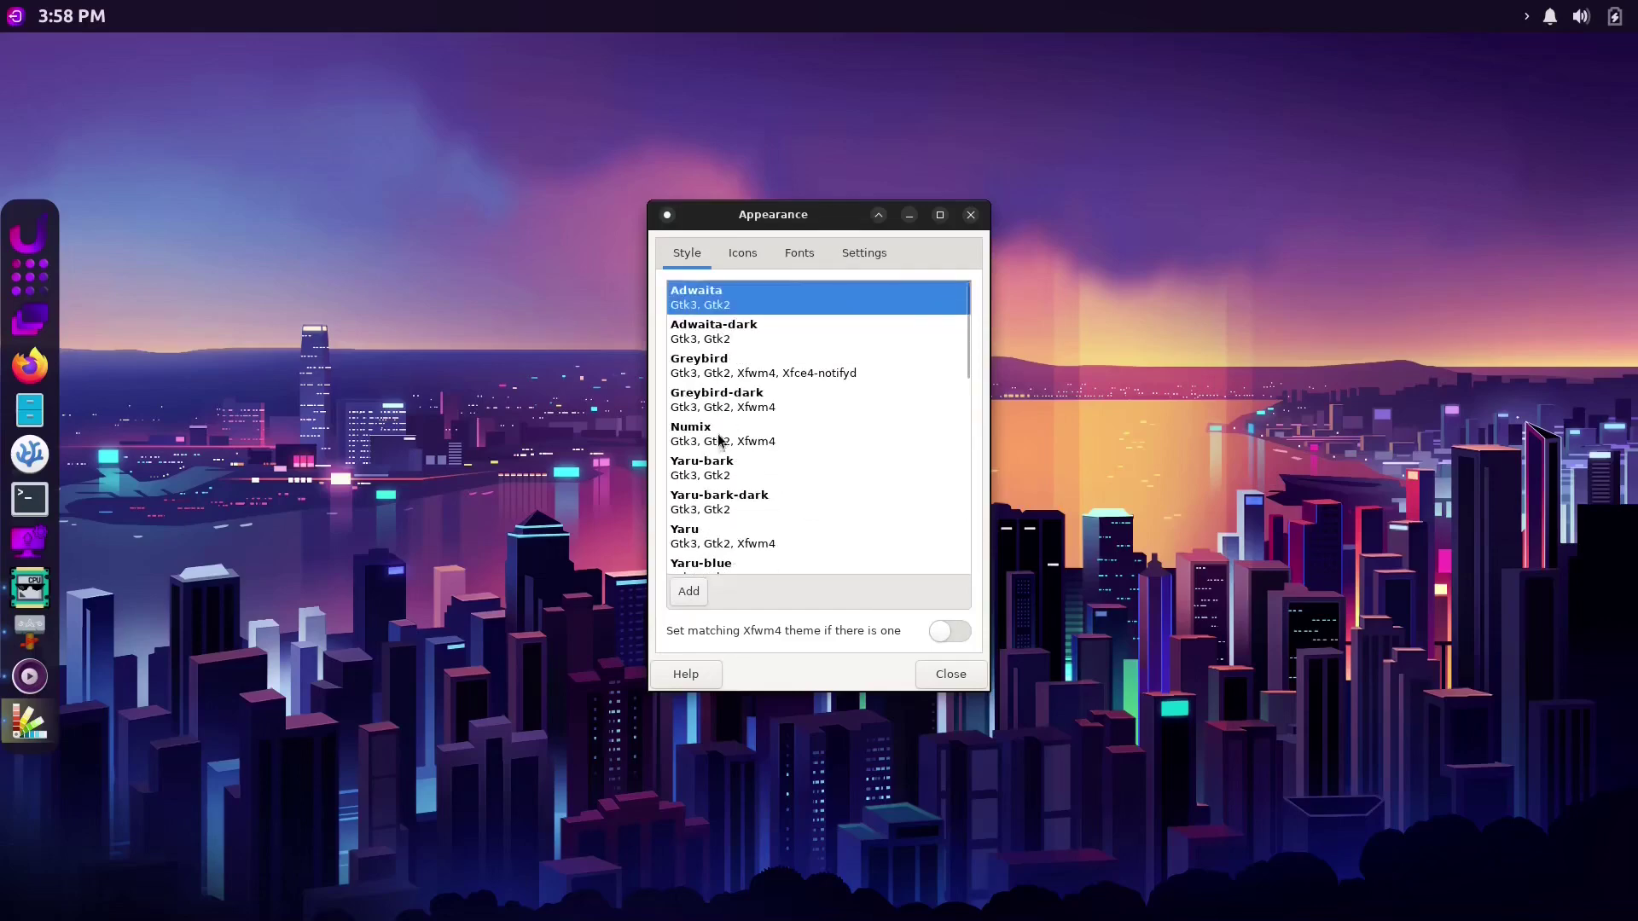
{"action": "left_click", "coordinate": [770, 437]}
Set the icon theme to Humanity after briefly trying Humanity-Dark
{"action": "left_click", "coordinate": [723, 251]}
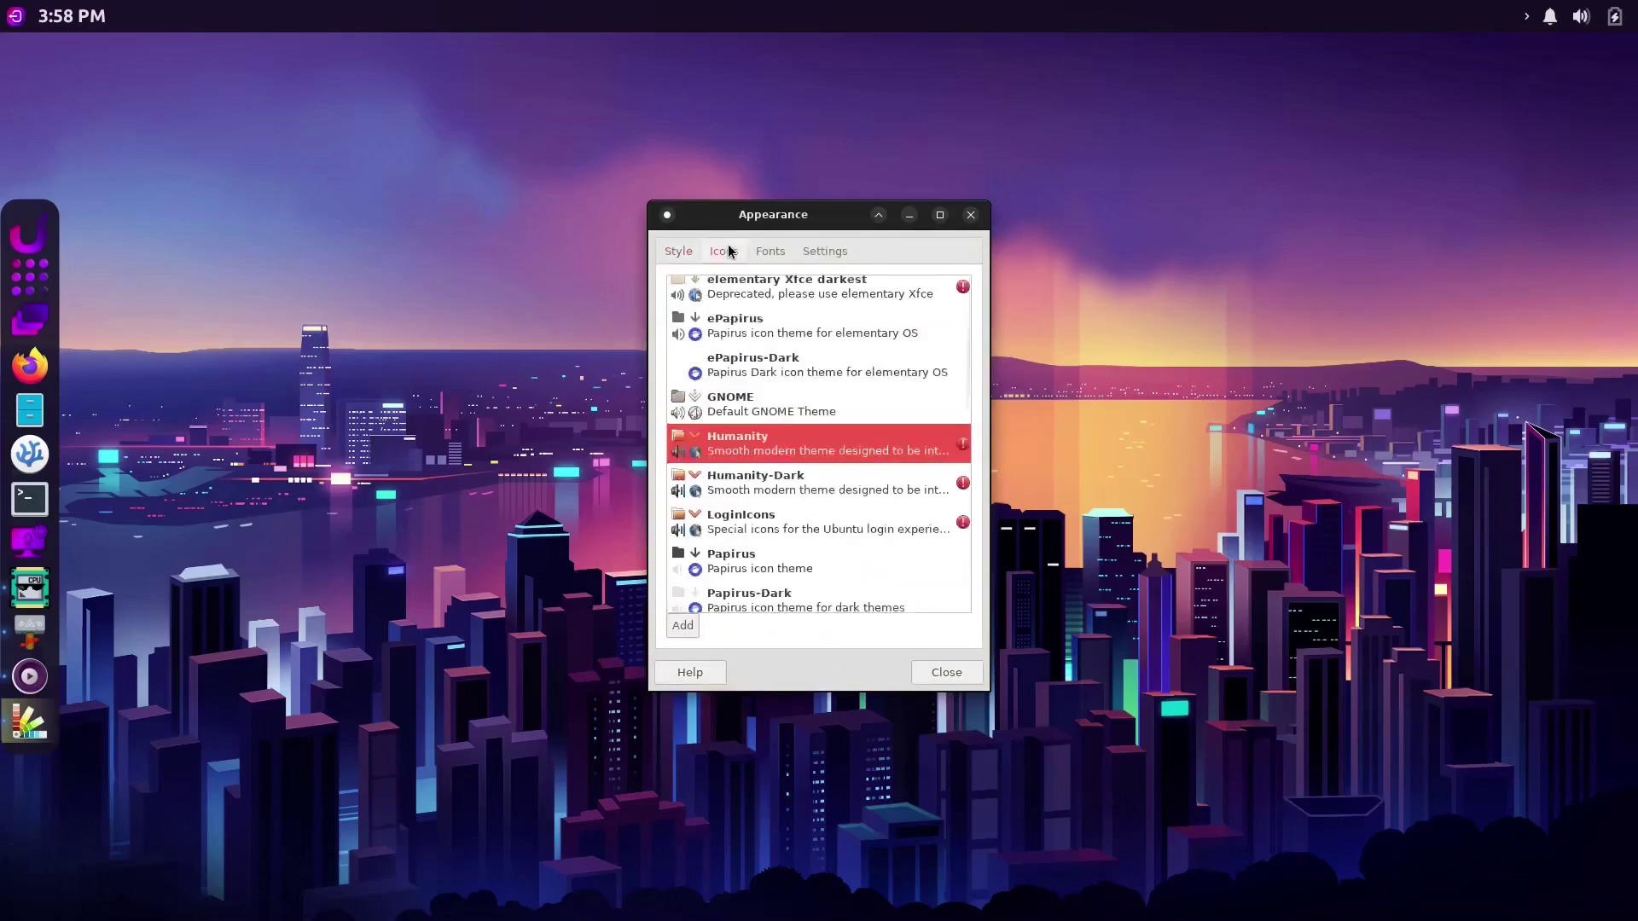
{"action": "scroll", "coordinate": [819, 400], "scroll_direction": "down", "scroll_amount": 10}
{"action": "scroll", "coordinate": [849, 409], "scroll_direction": "down", "scroll_amount": 8}
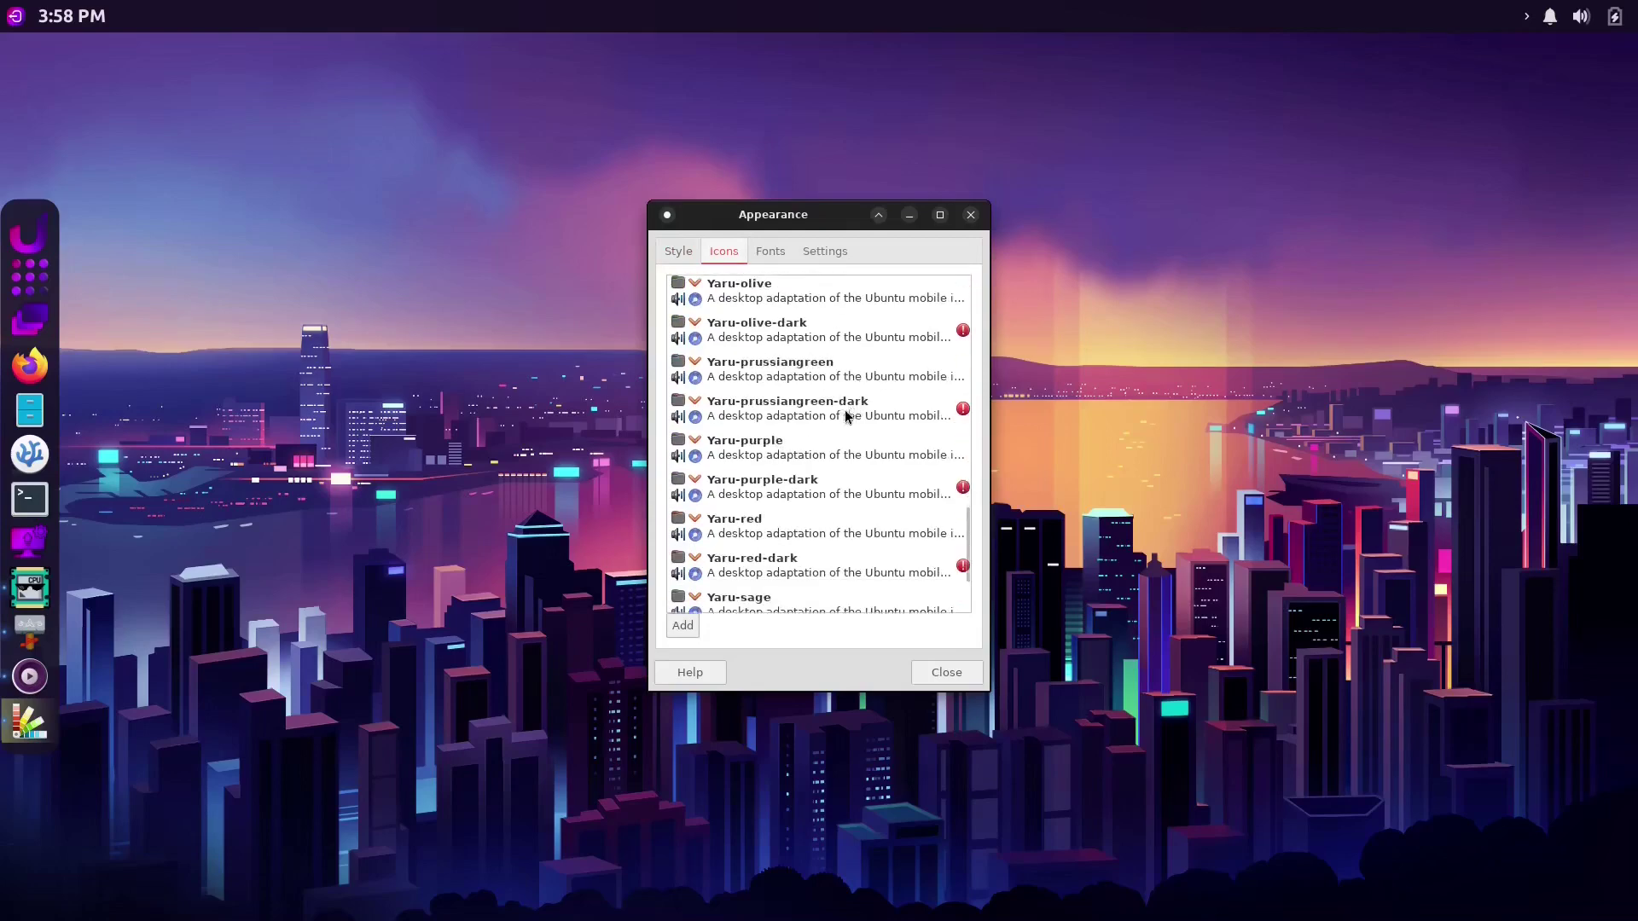
{"action": "scroll", "coordinate": [841, 416], "scroll_direction": "up", "scroll_amount": 6}
{"action": "scroll", "coordinate": [832, 406], "scroll_direction": "up", "scroll_amount": 10}
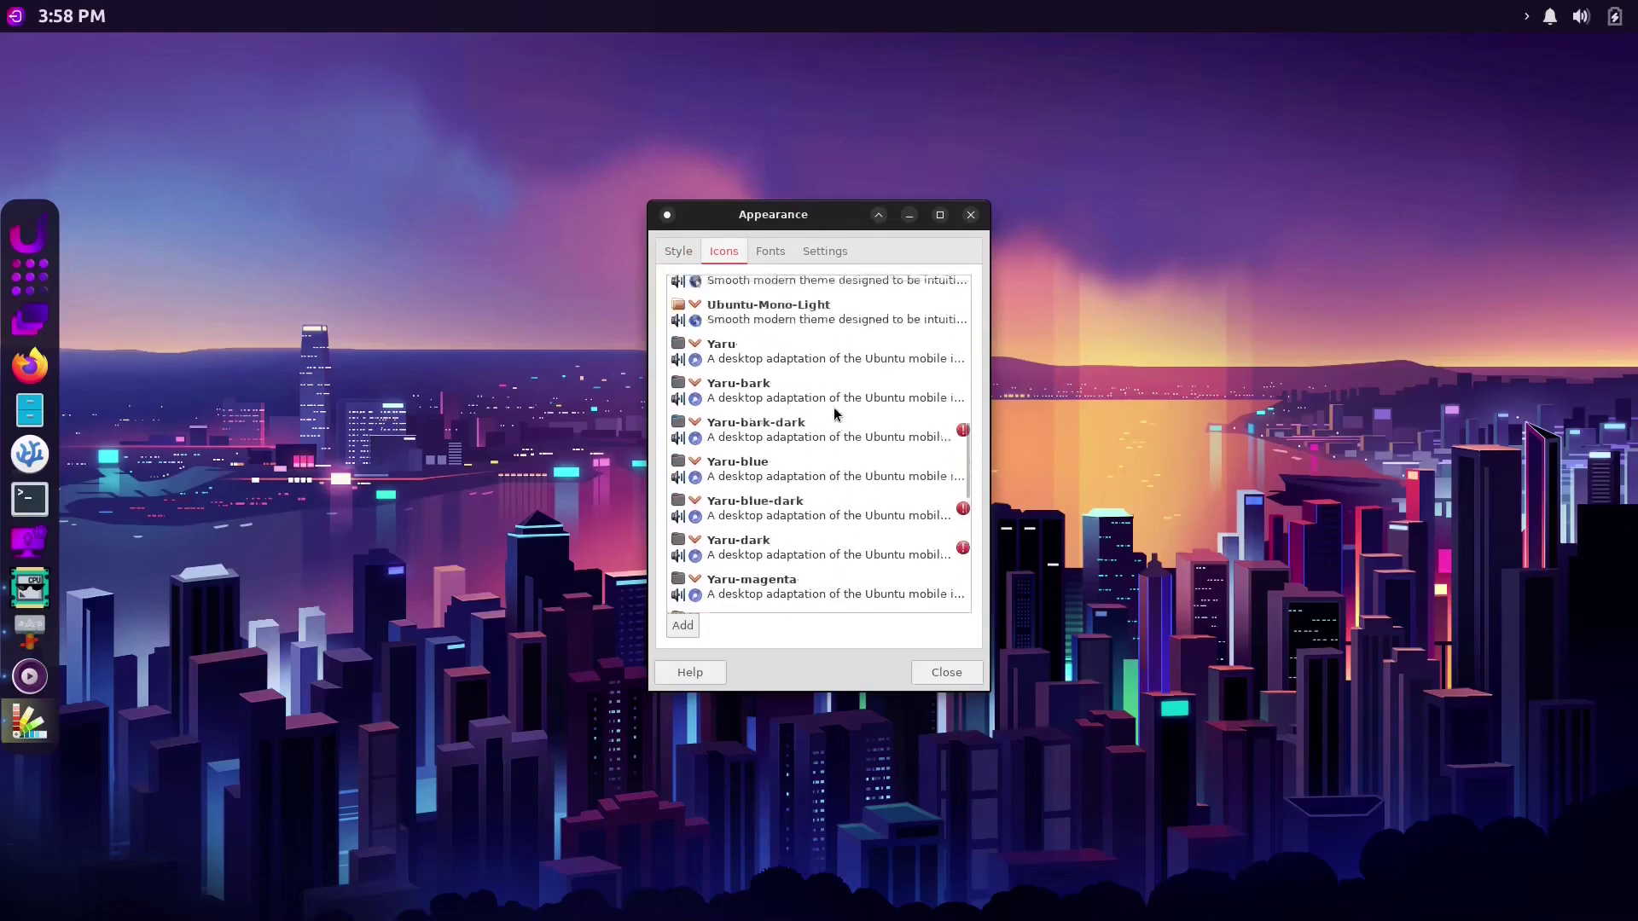
{"action": "left_click", "coordinate": [833, 406]}
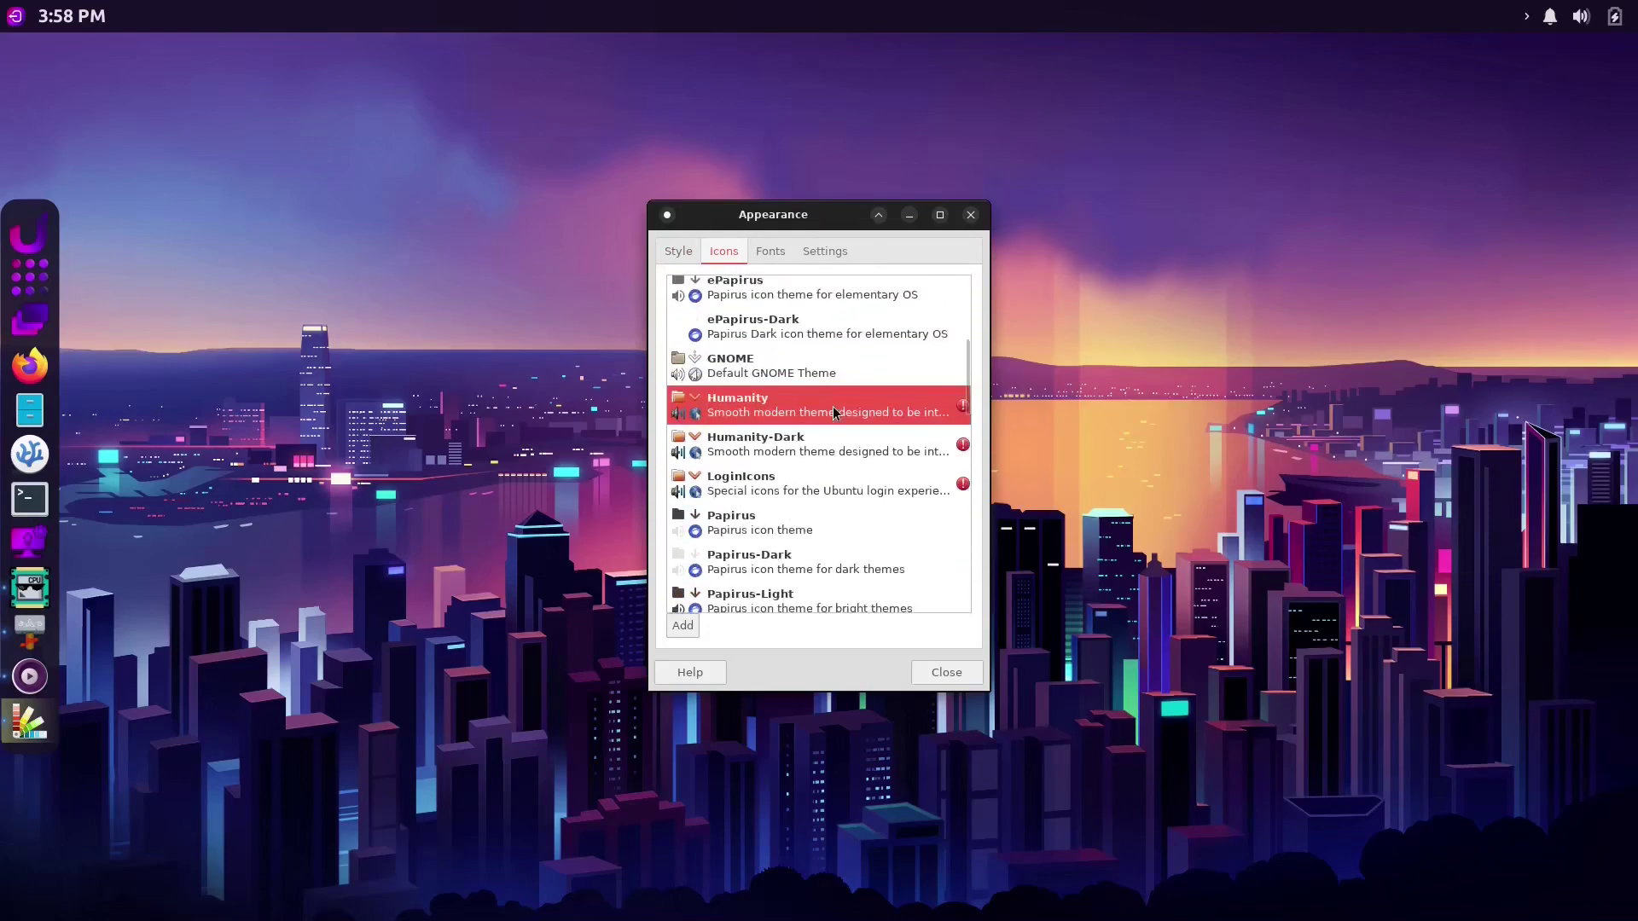
{"action": "left_click", "coordinate": [766, 448]}
{"action": "left_click", "coordinate": [778, 418]}
Review the Fonts and Settings tabs, then close Appearance
{"action": "left_click", "coordinate": [768, 251]}
{"action": "left_click", "coordinate": [821, 251]}
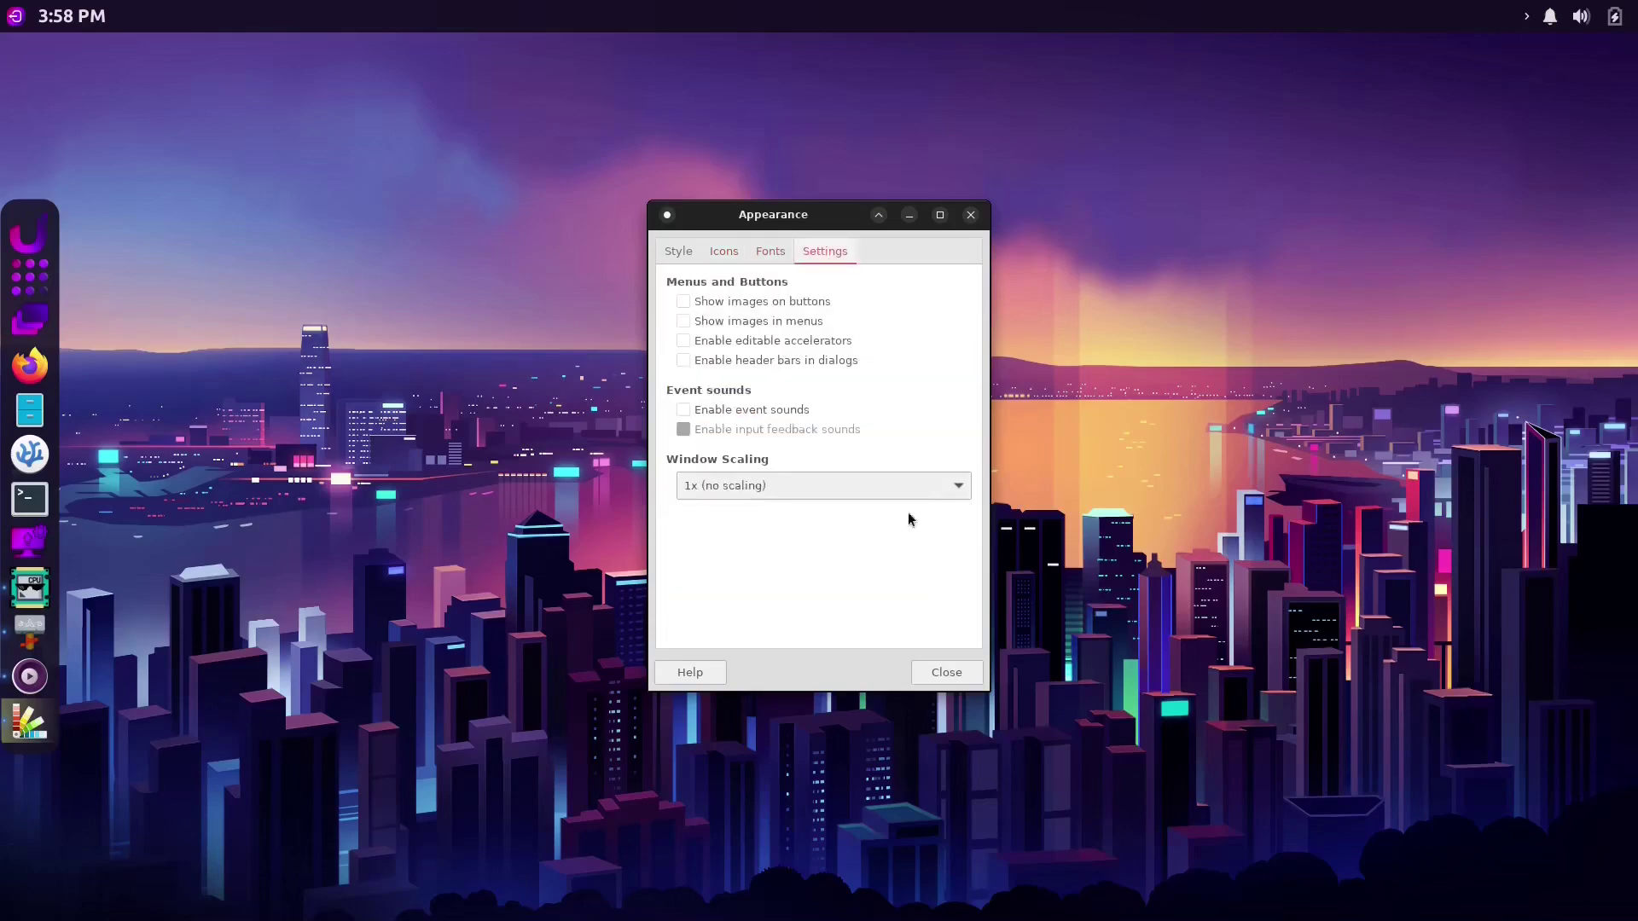
{"action": "left_click", "coordinate": [939, 672]}
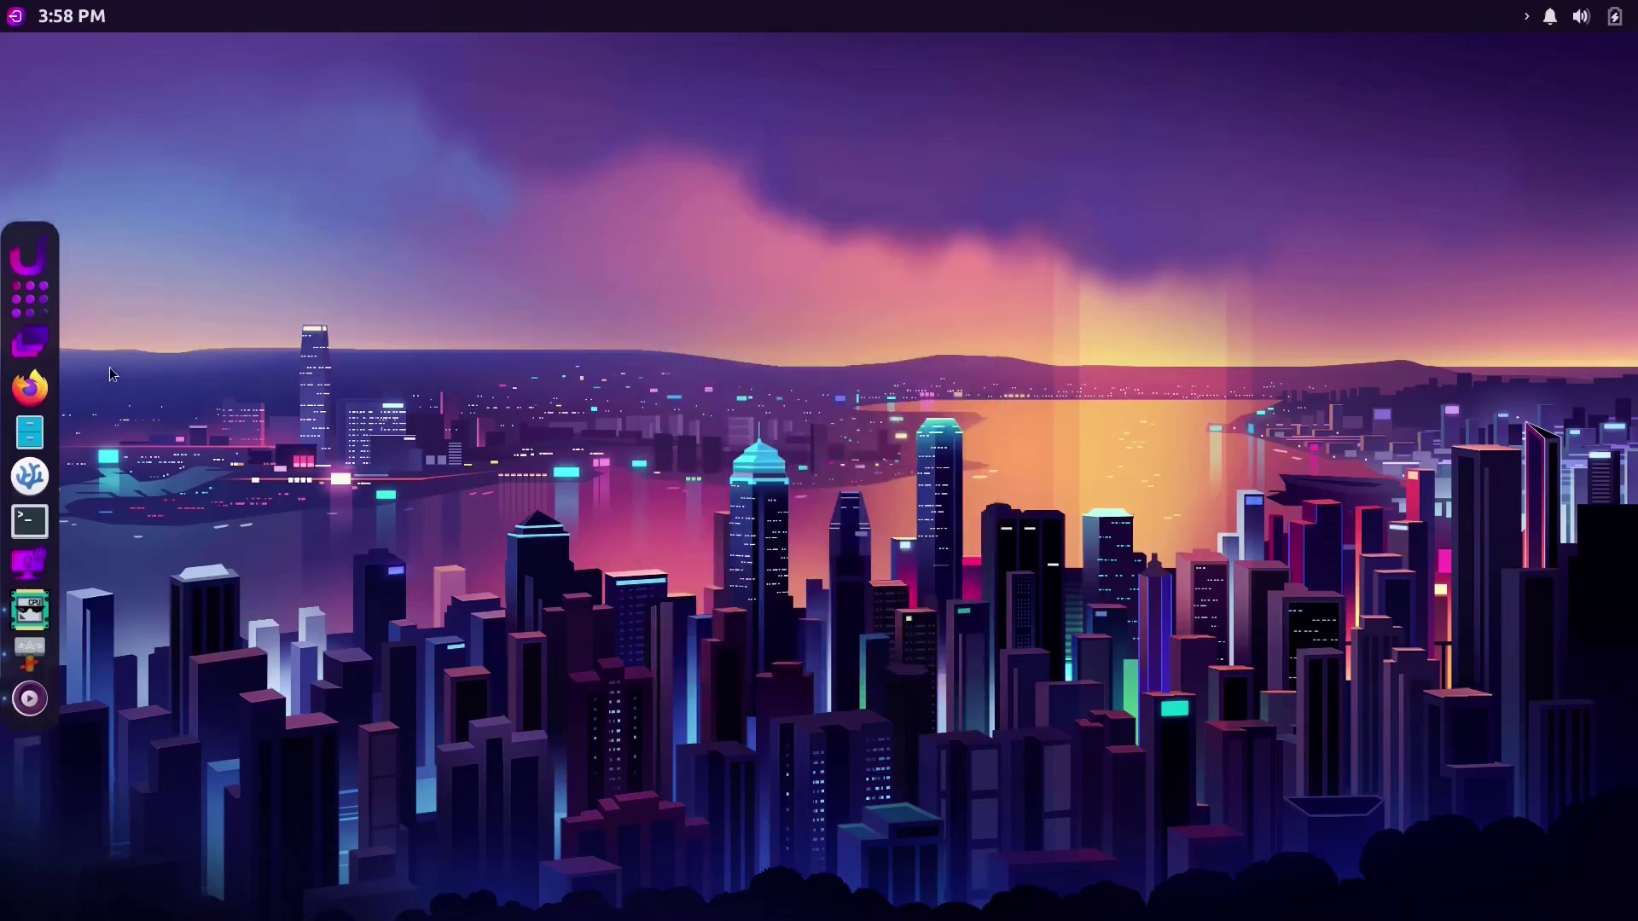
Open the Application Grid, view its second page, return to the first, and close it
{"action": "left_click", "coordinate": [30, 304]}
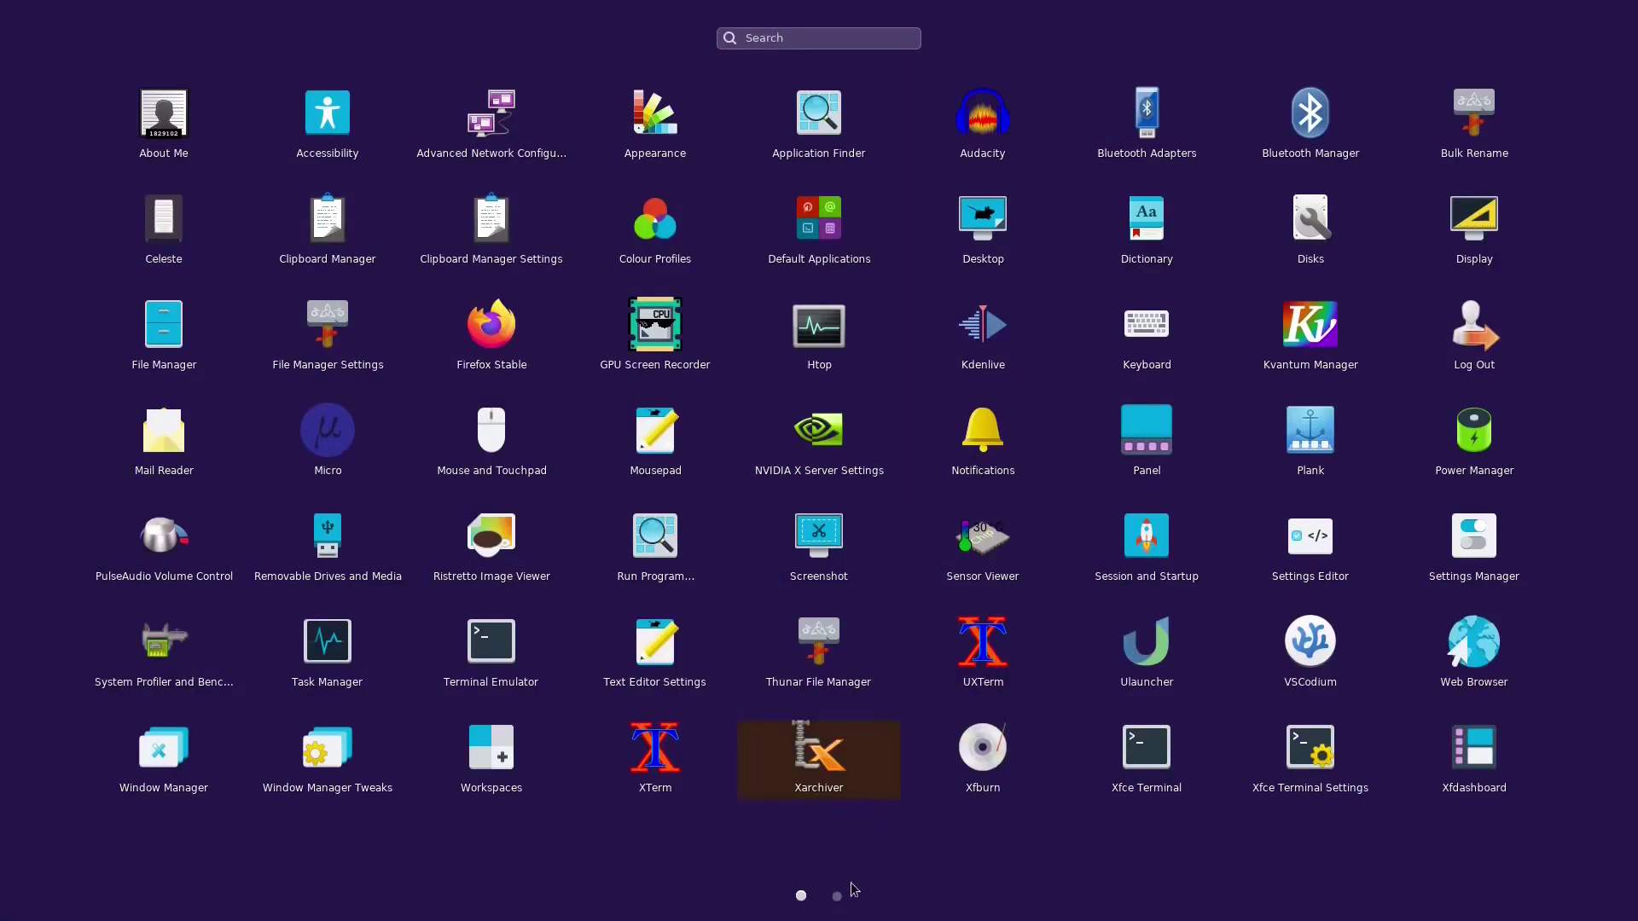
{"action": "left_click", "coordinate": [837, 897]}
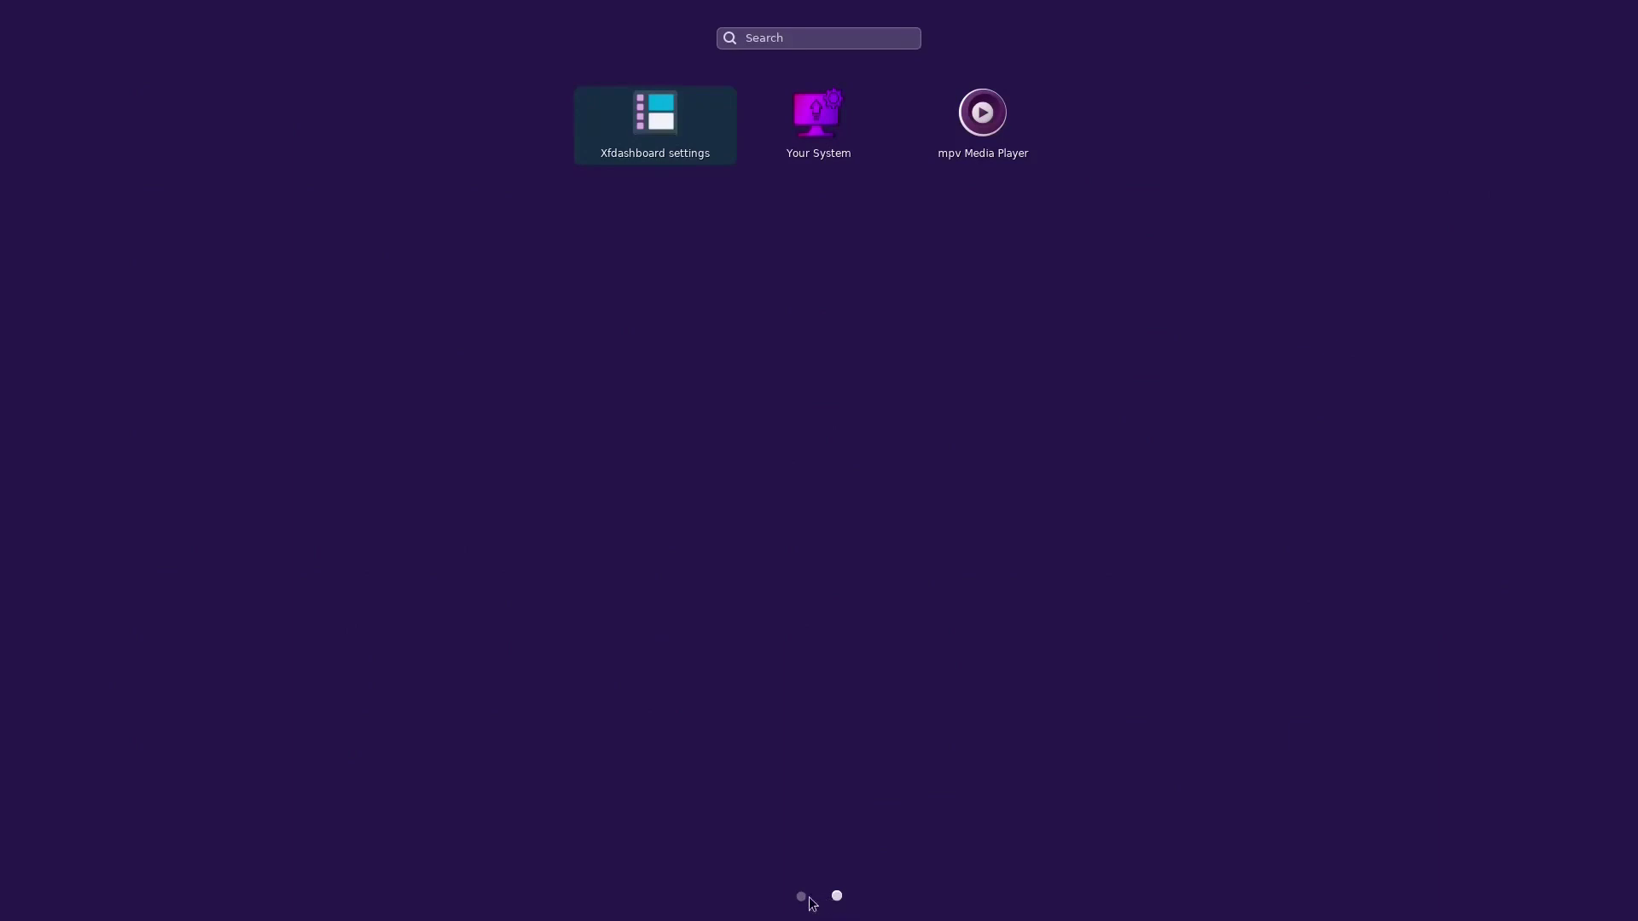
{"action": "left_click", "coordinate": [801, 896]}
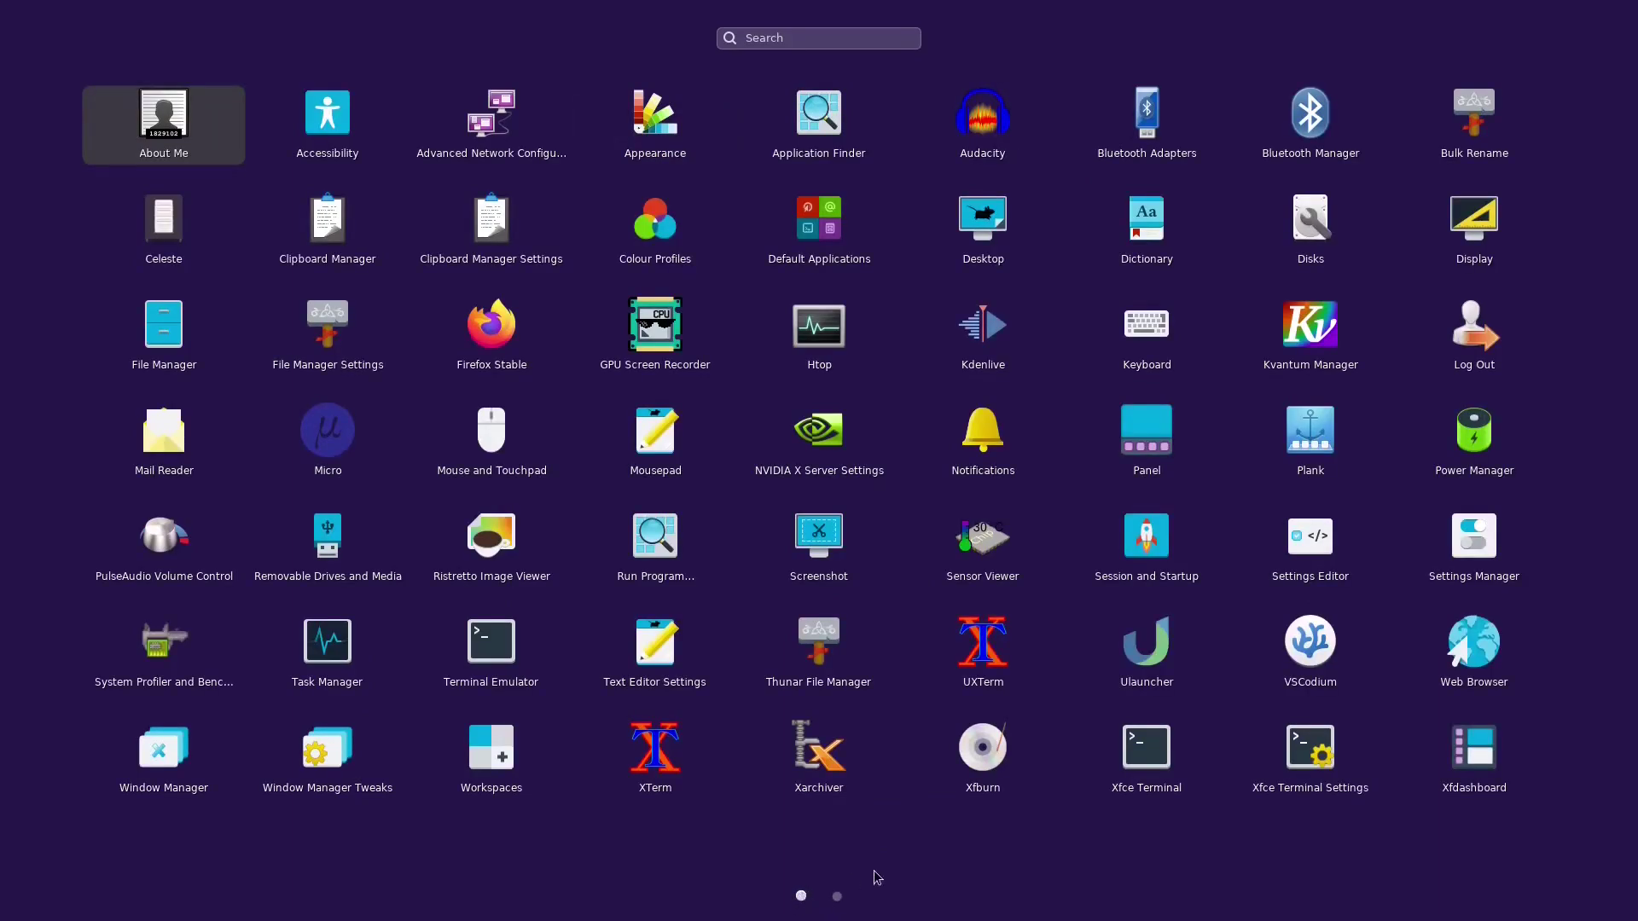
{"action": "left_click", "coordinate": [935, 861]}
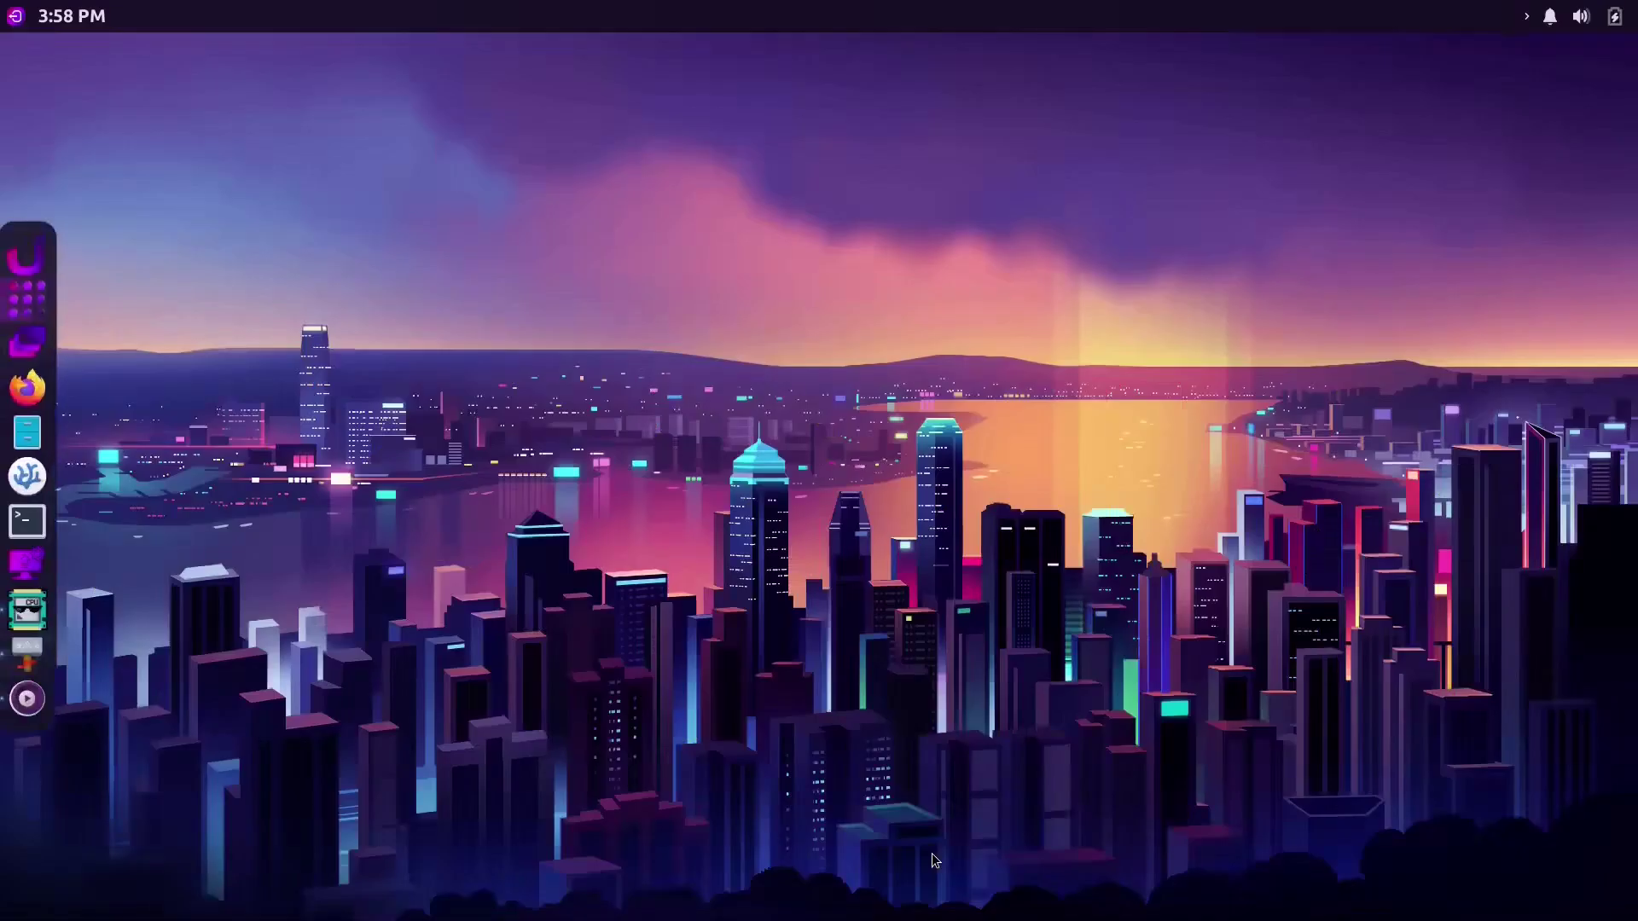
Launch VSCodium on workspace 2 via xfdashboard, then switch back to workspace 1
{"action": "left_click", "coordinate": [28, 346]}
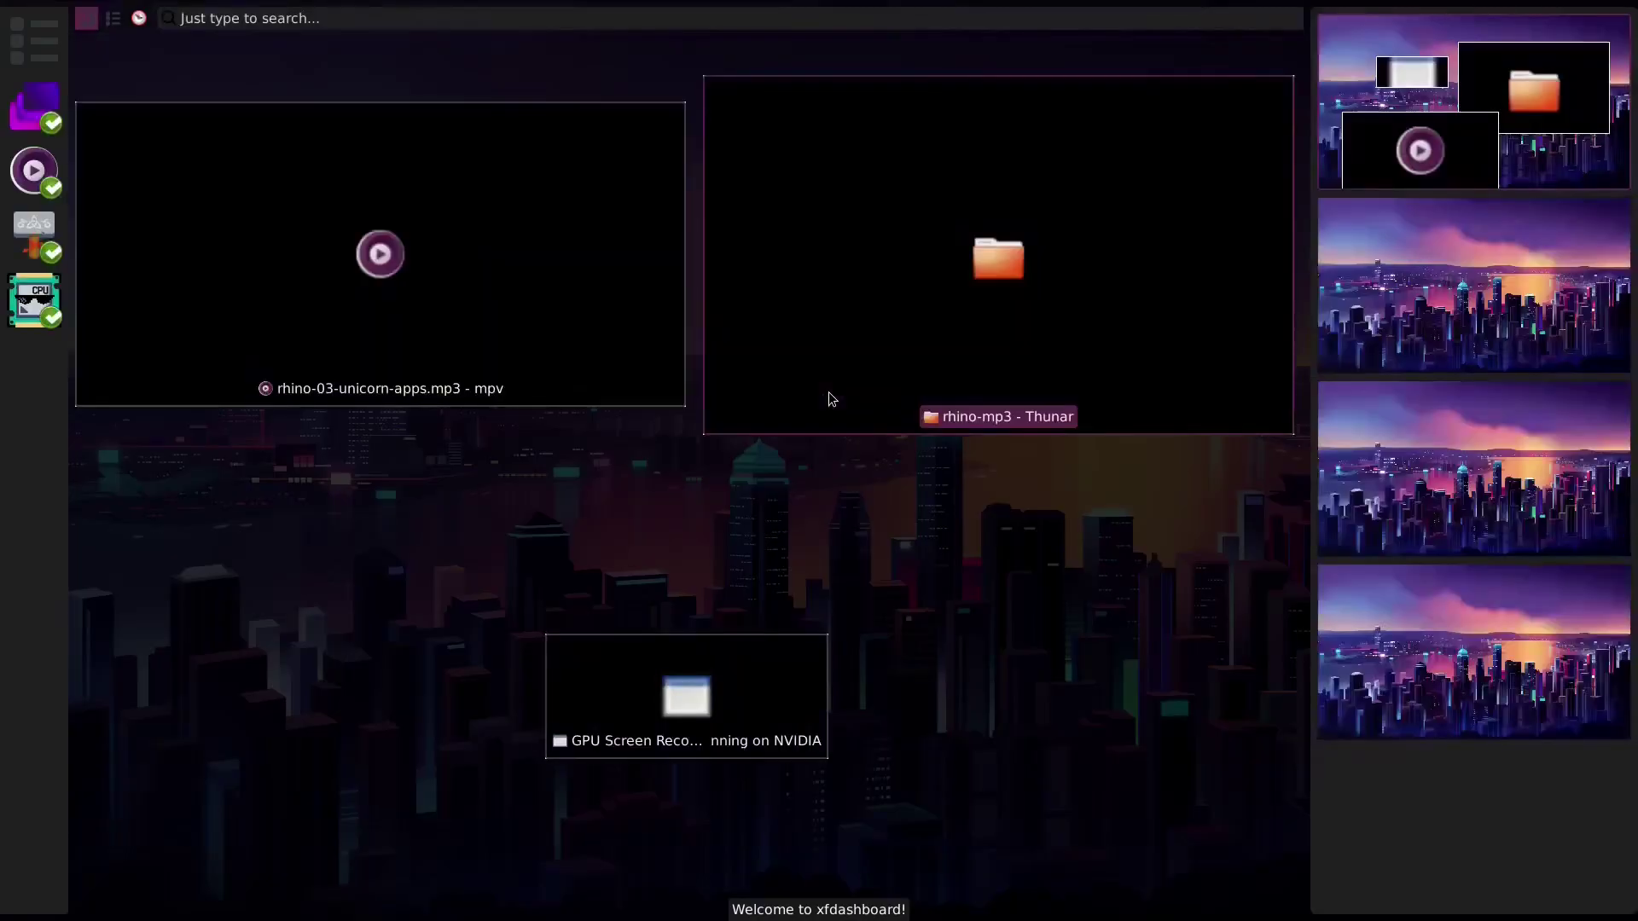
{"action": "left_click", "coordinate": [1512, 314]}
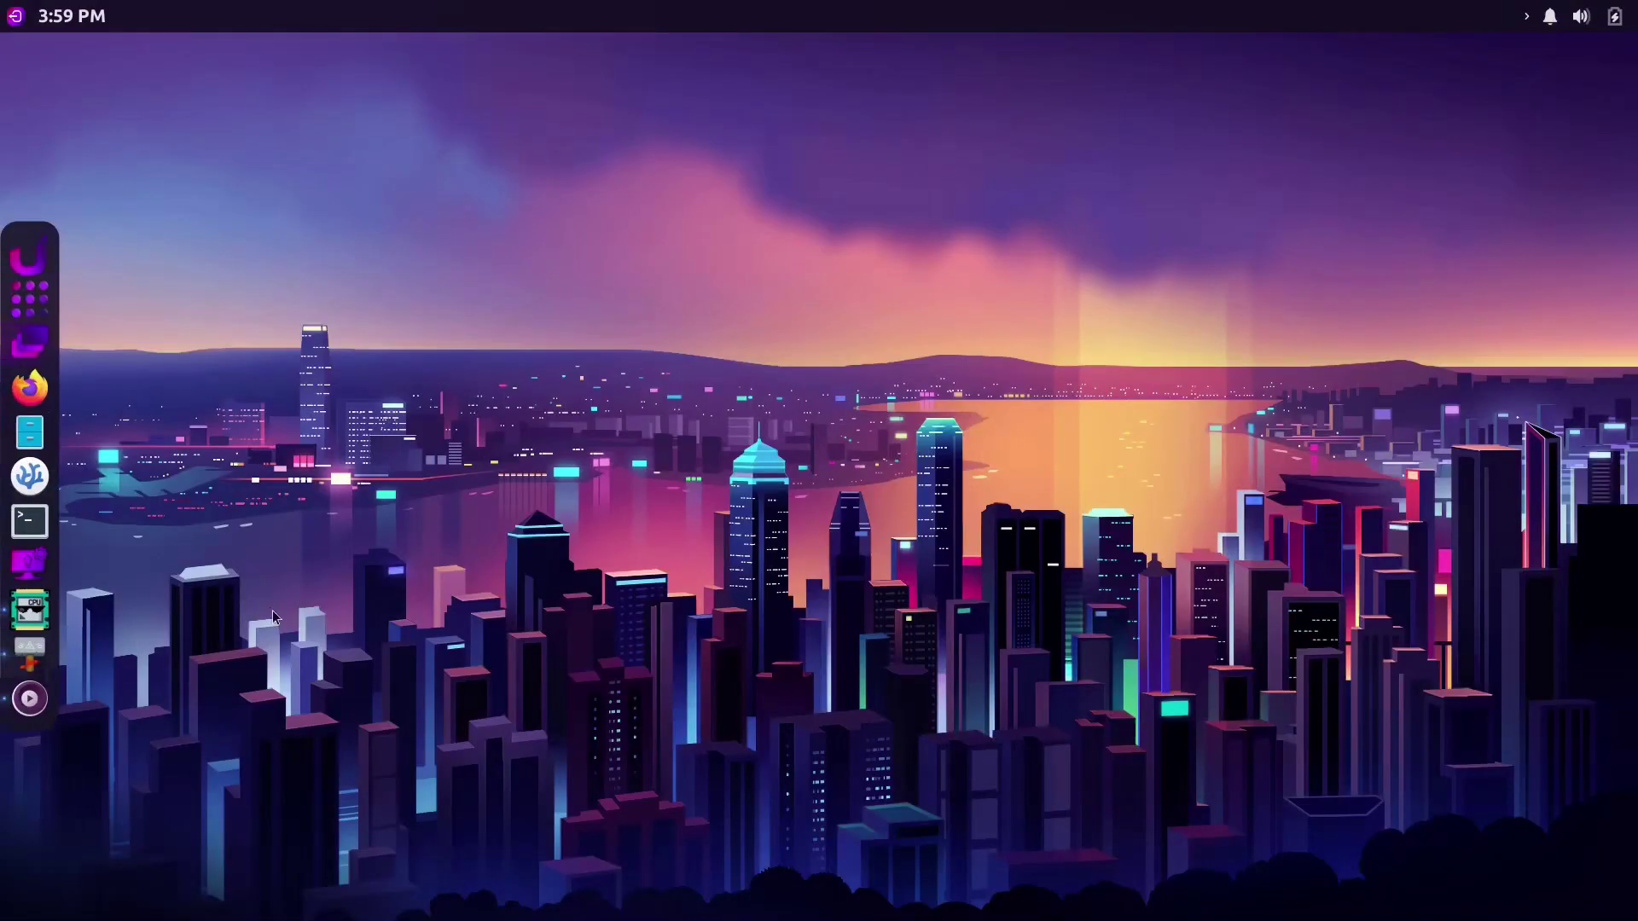
{"action": "left_click", "coordinate": [35, 474]}
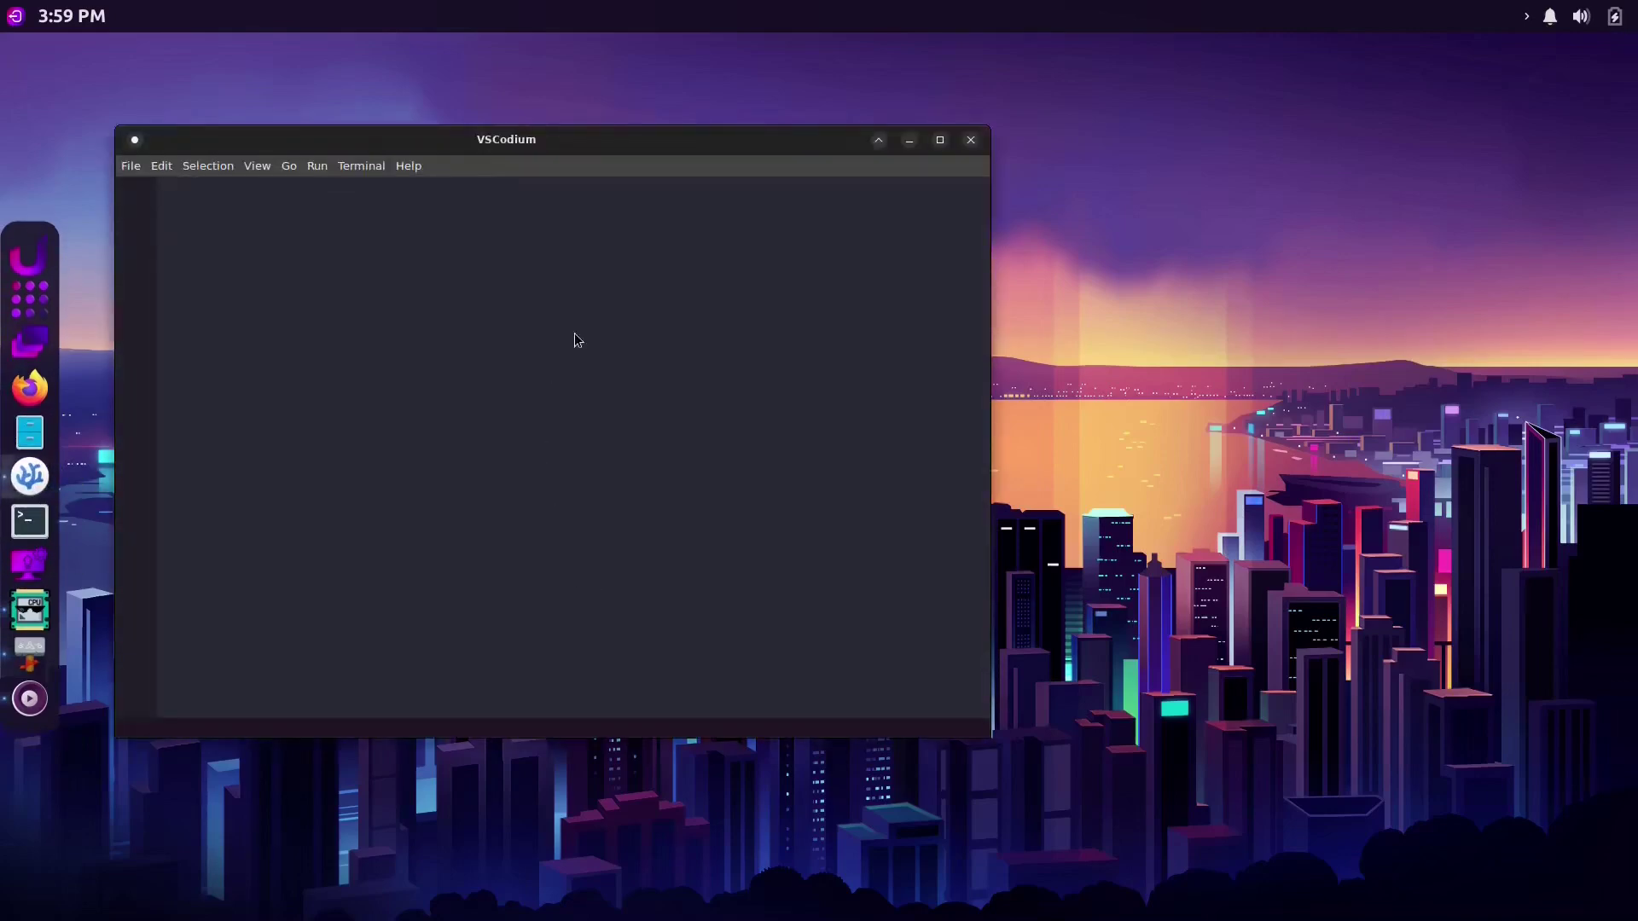
{"action": "left_click_drag", "start_coordinate": [668, 150], "coordinate": [1053, 153]}
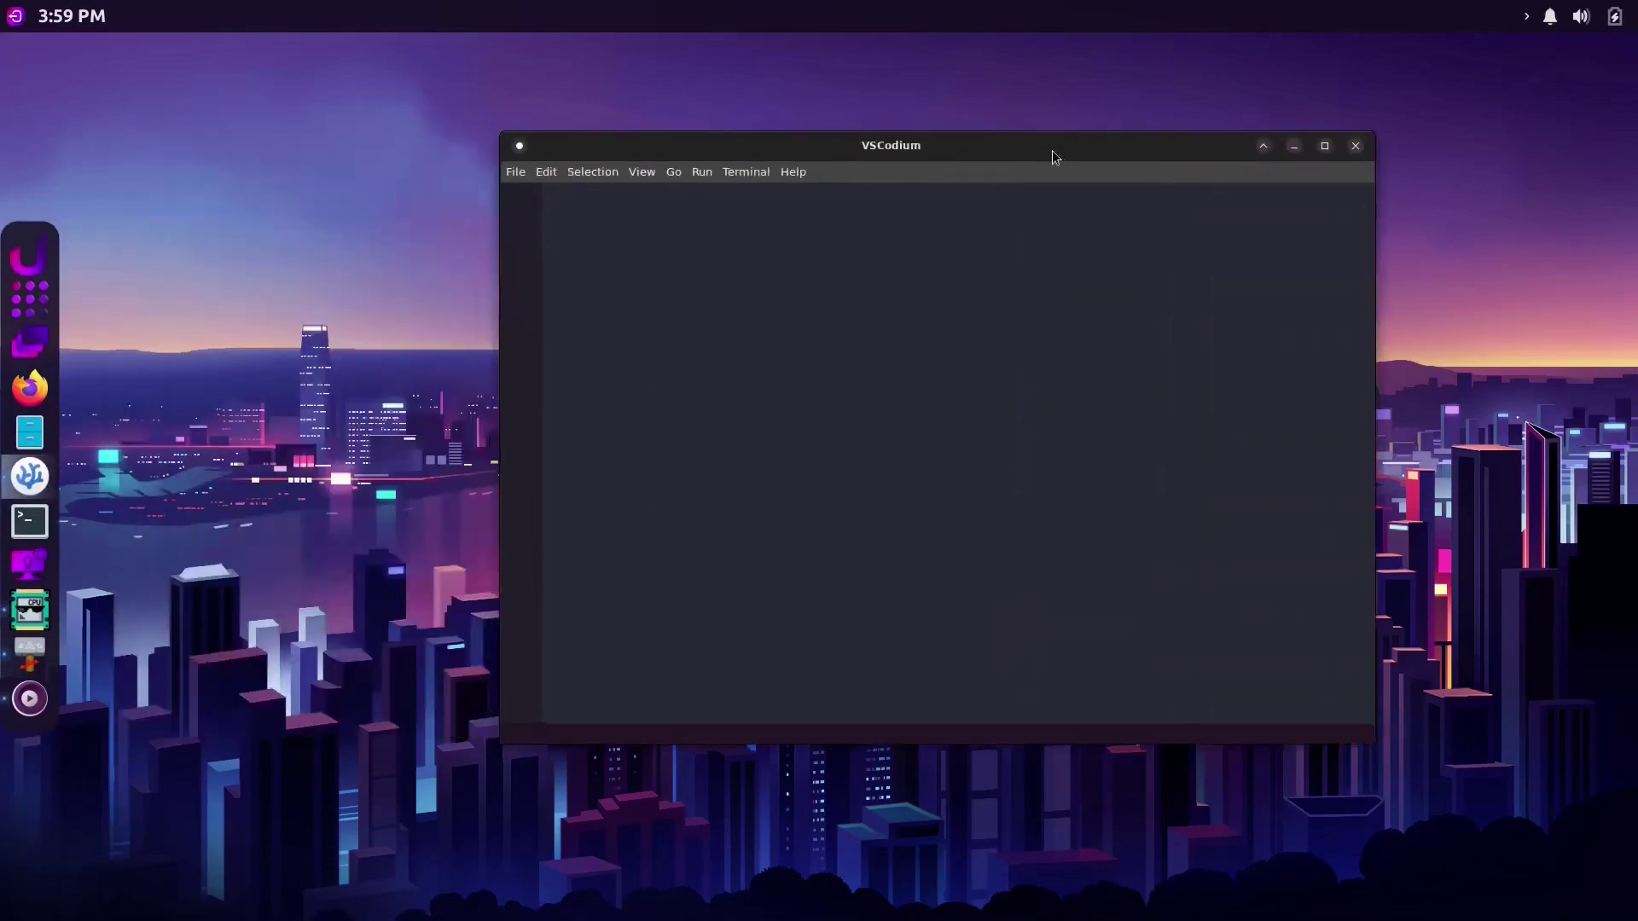
{"action": "key", "text": "super"}
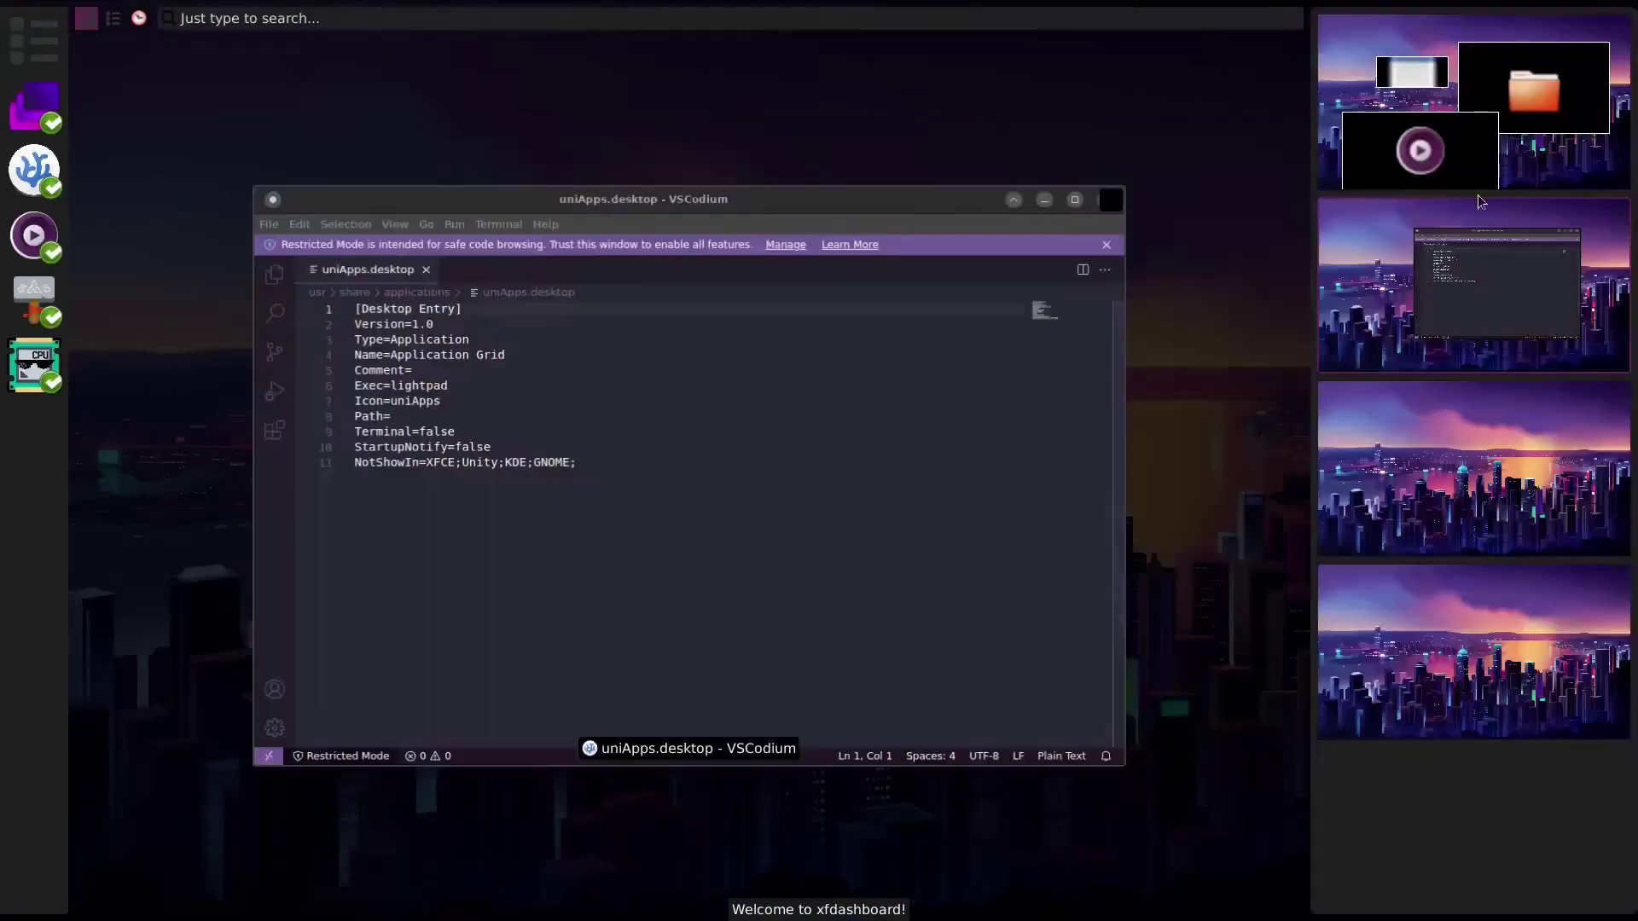
{"action": "left_click", "coordinate": [1580, 148]}
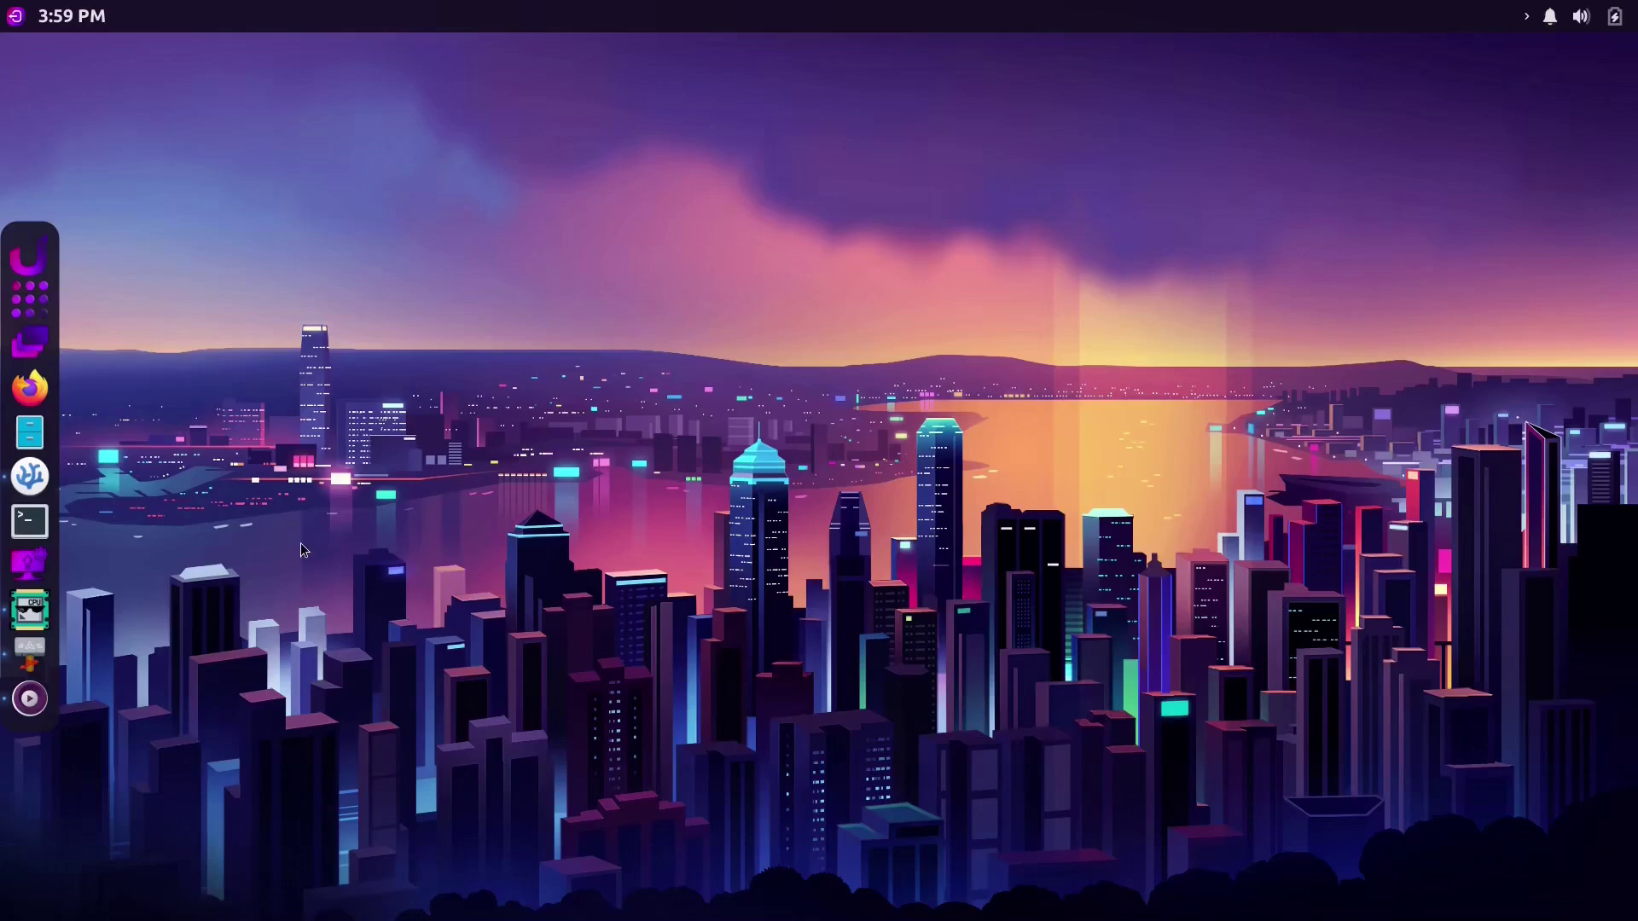
Start a full Rhino Linux system upgrade from Your System, authorising it with the admin password
{"action": "left_click", "coordinate": [23, 570]}
{"action": "left_click_drag", "start_coordinate": [529, 75], "coordinate": [949, 98]}
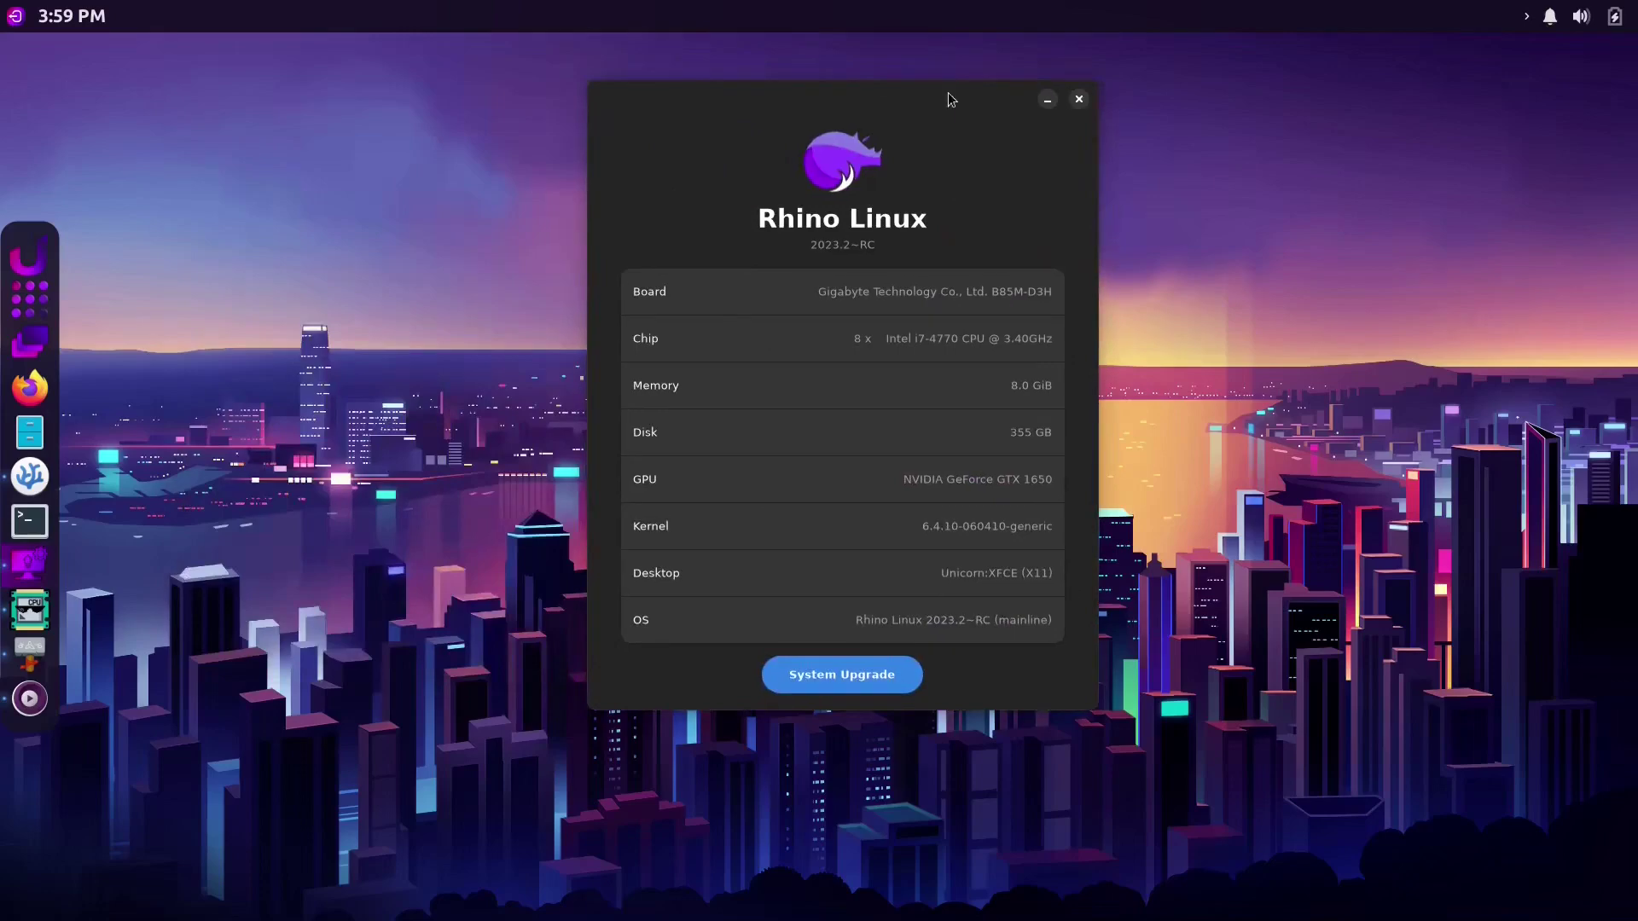
{"action": "left_click", "coordinate": [883, 673]}
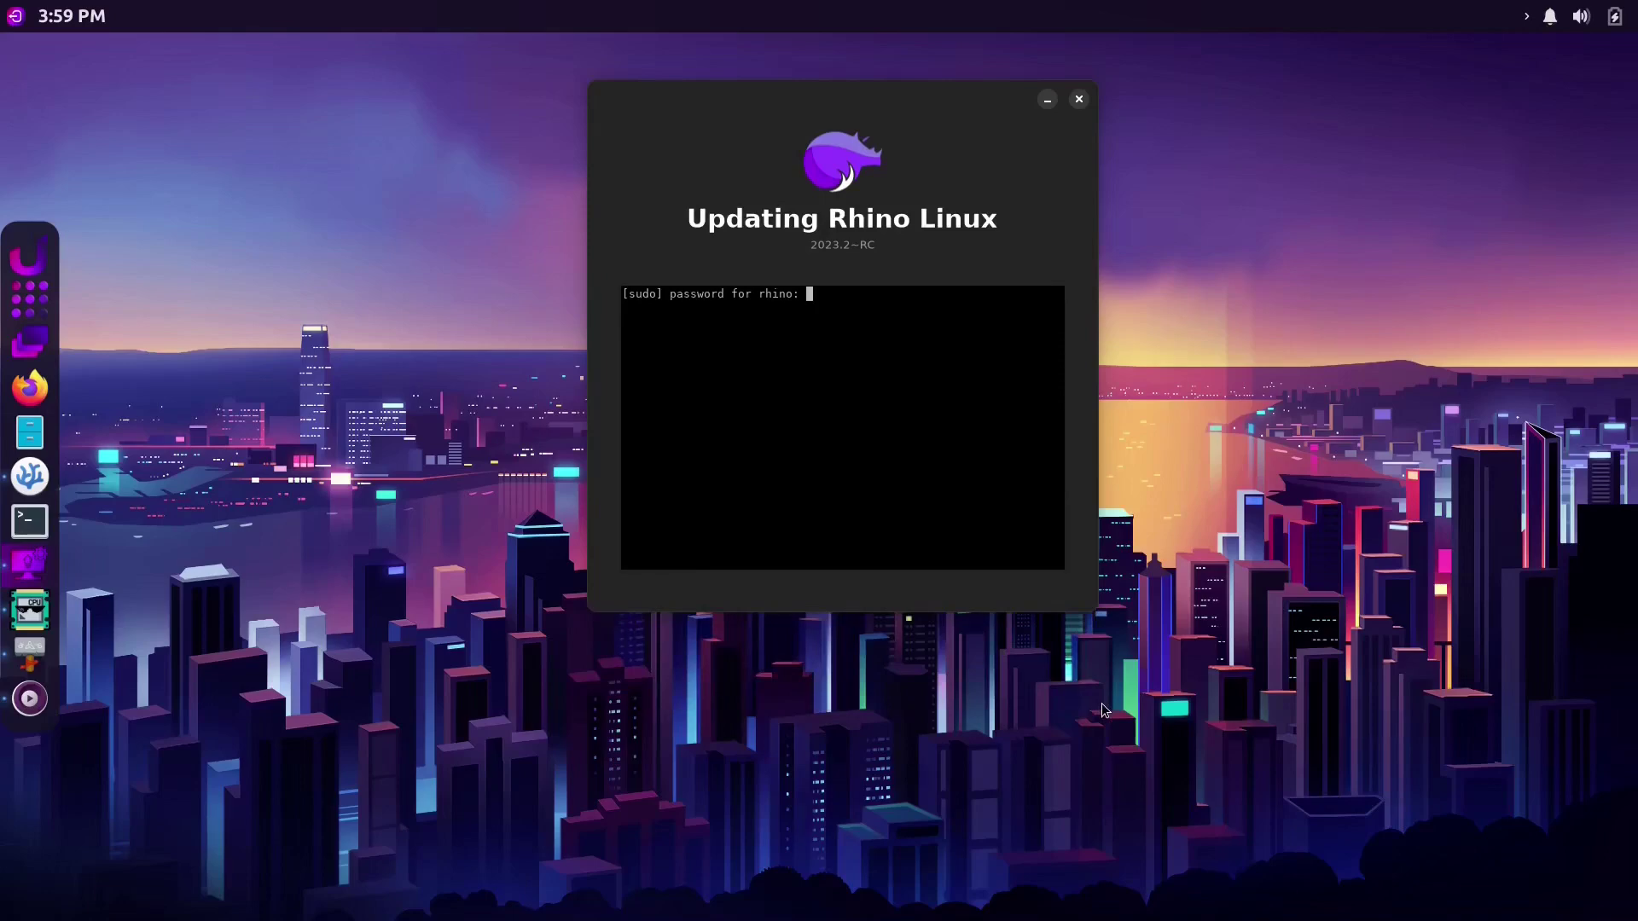
{"action": "key", "text": "Return"}
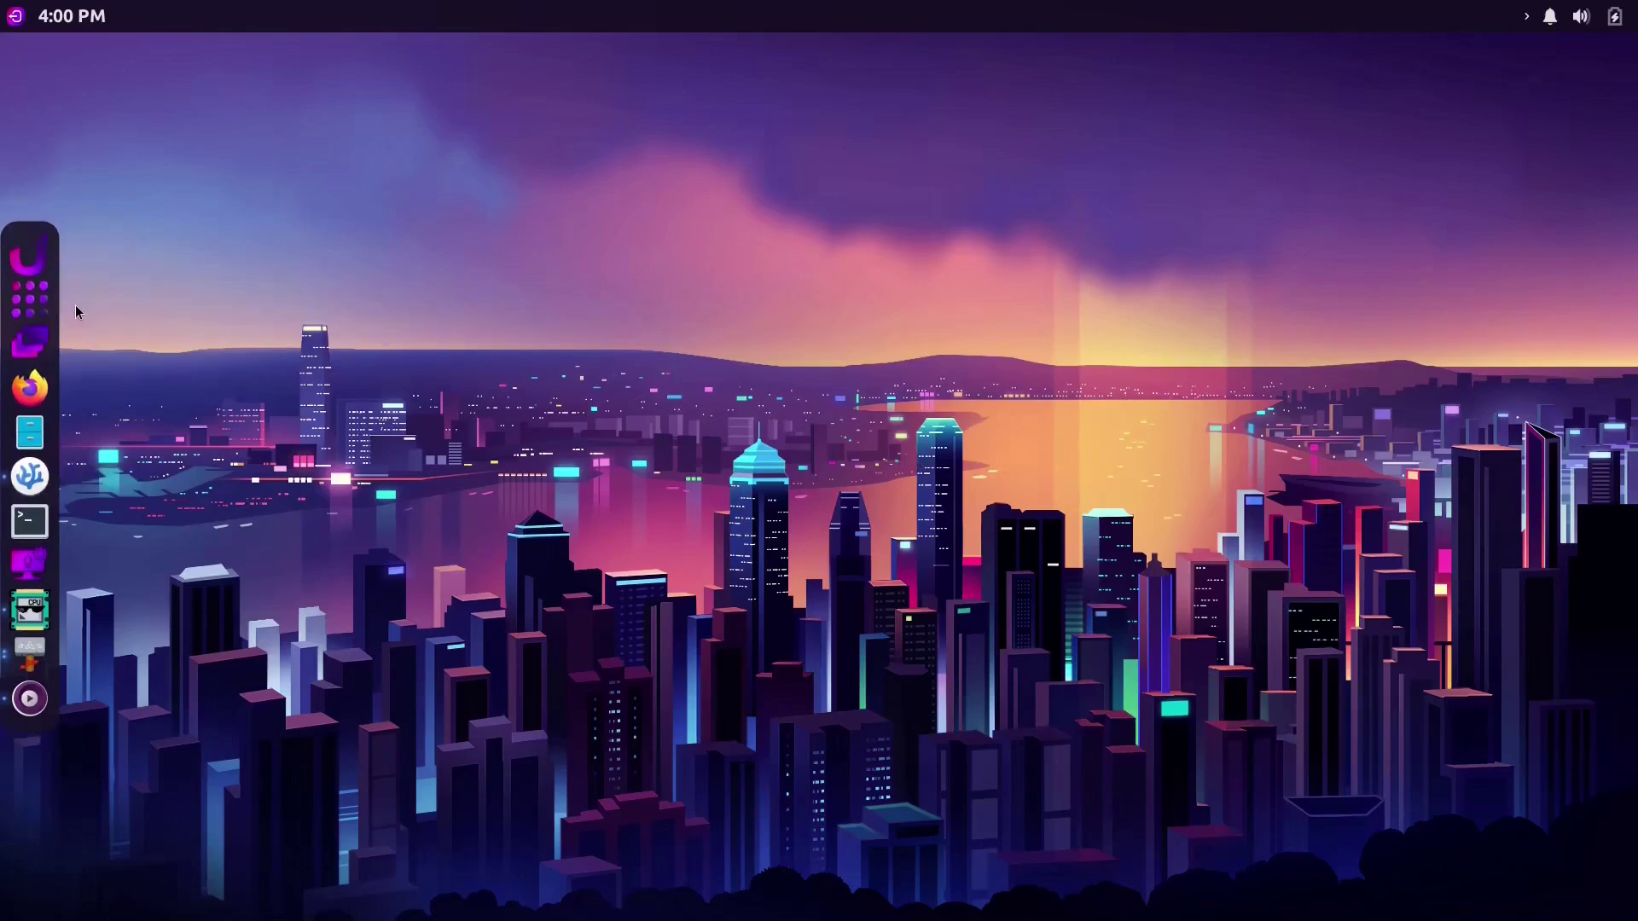
Drag the search, app-grid and desktop-switcher launchers off the Plank dock
{"action": "left_click_drag", "start_coordinate": [48, 254], "coordinate": [401, 215]}
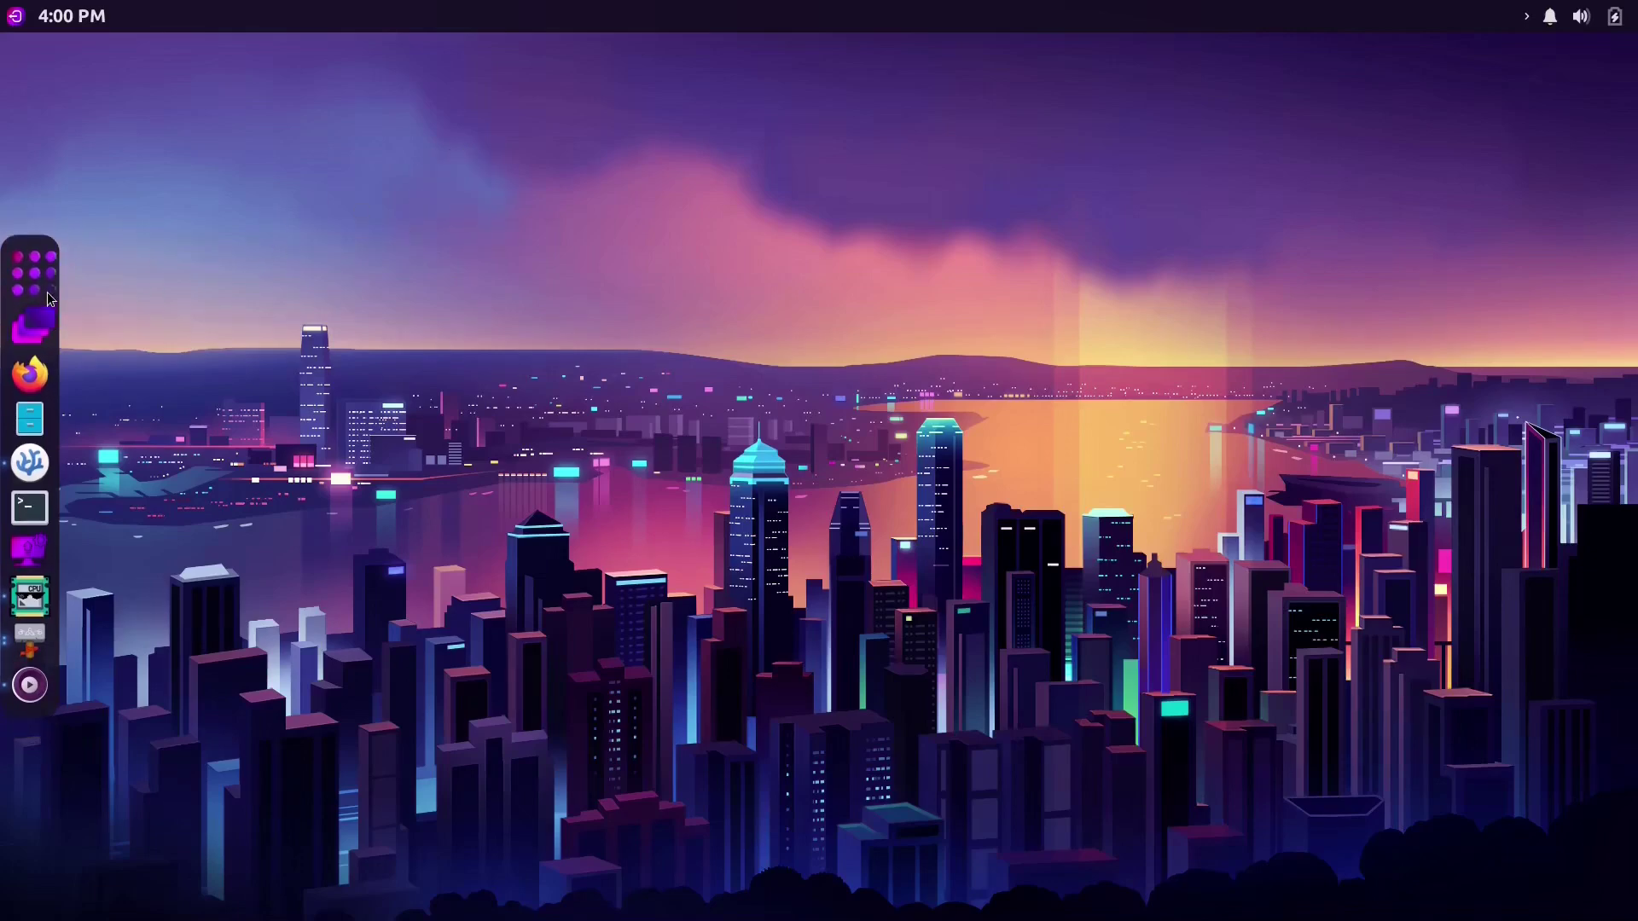
{"action": "left_click_drag", "start_coordinate": [48, 291], "coordinate": [145, 282]}
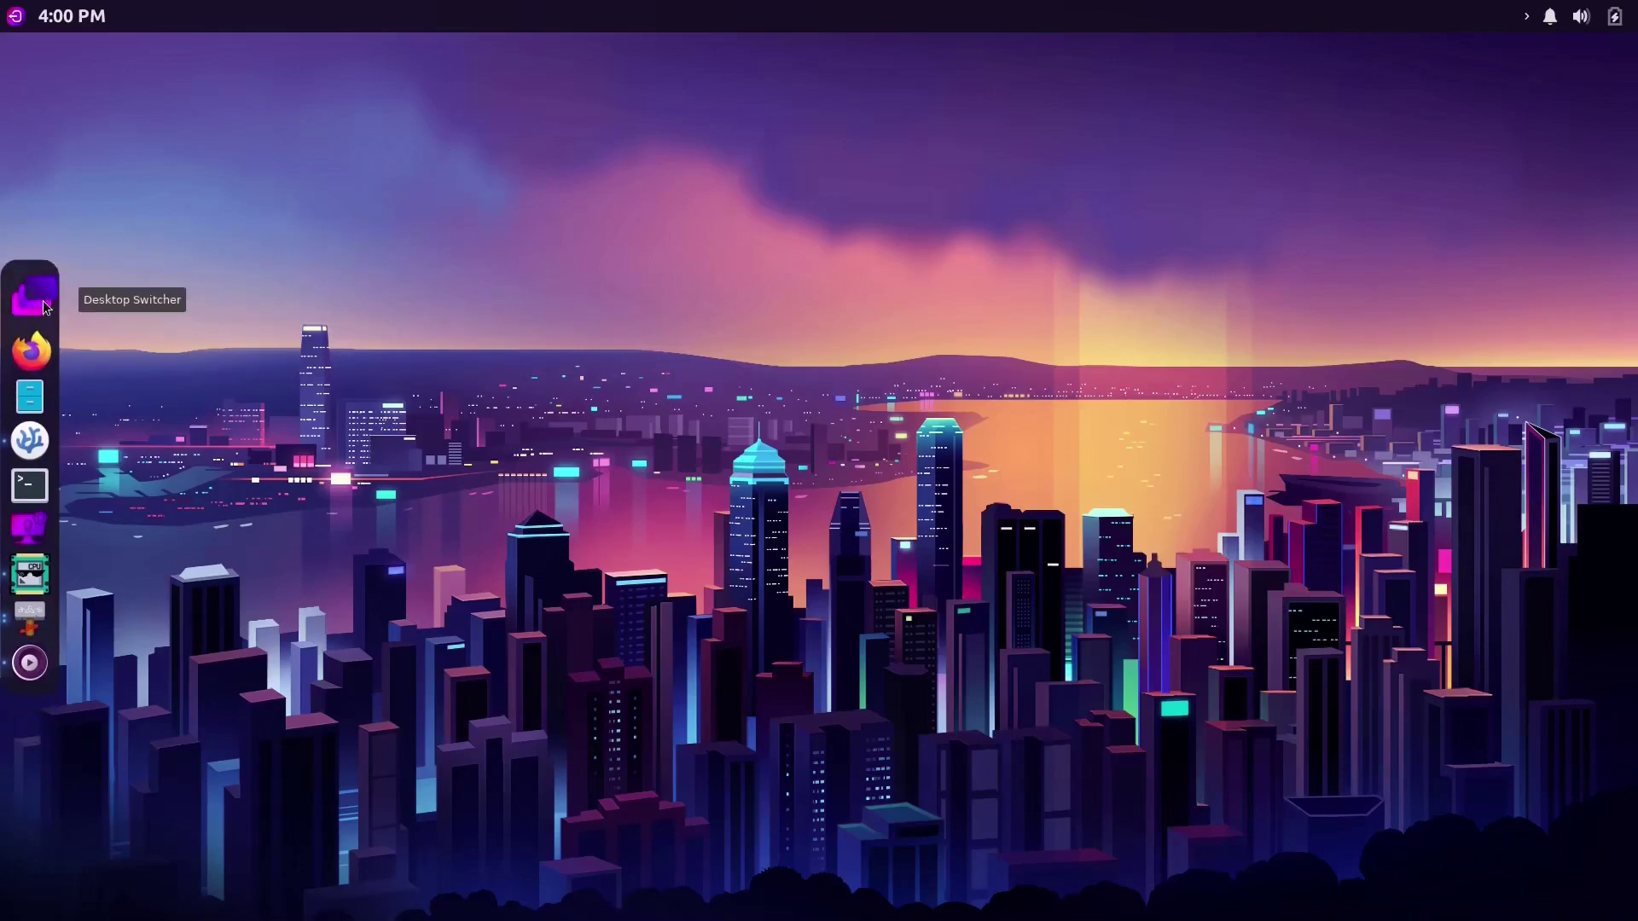
{"action": "left_click_drag", "start_coordinate": [51, 298], "coordinate": [154, 290]}
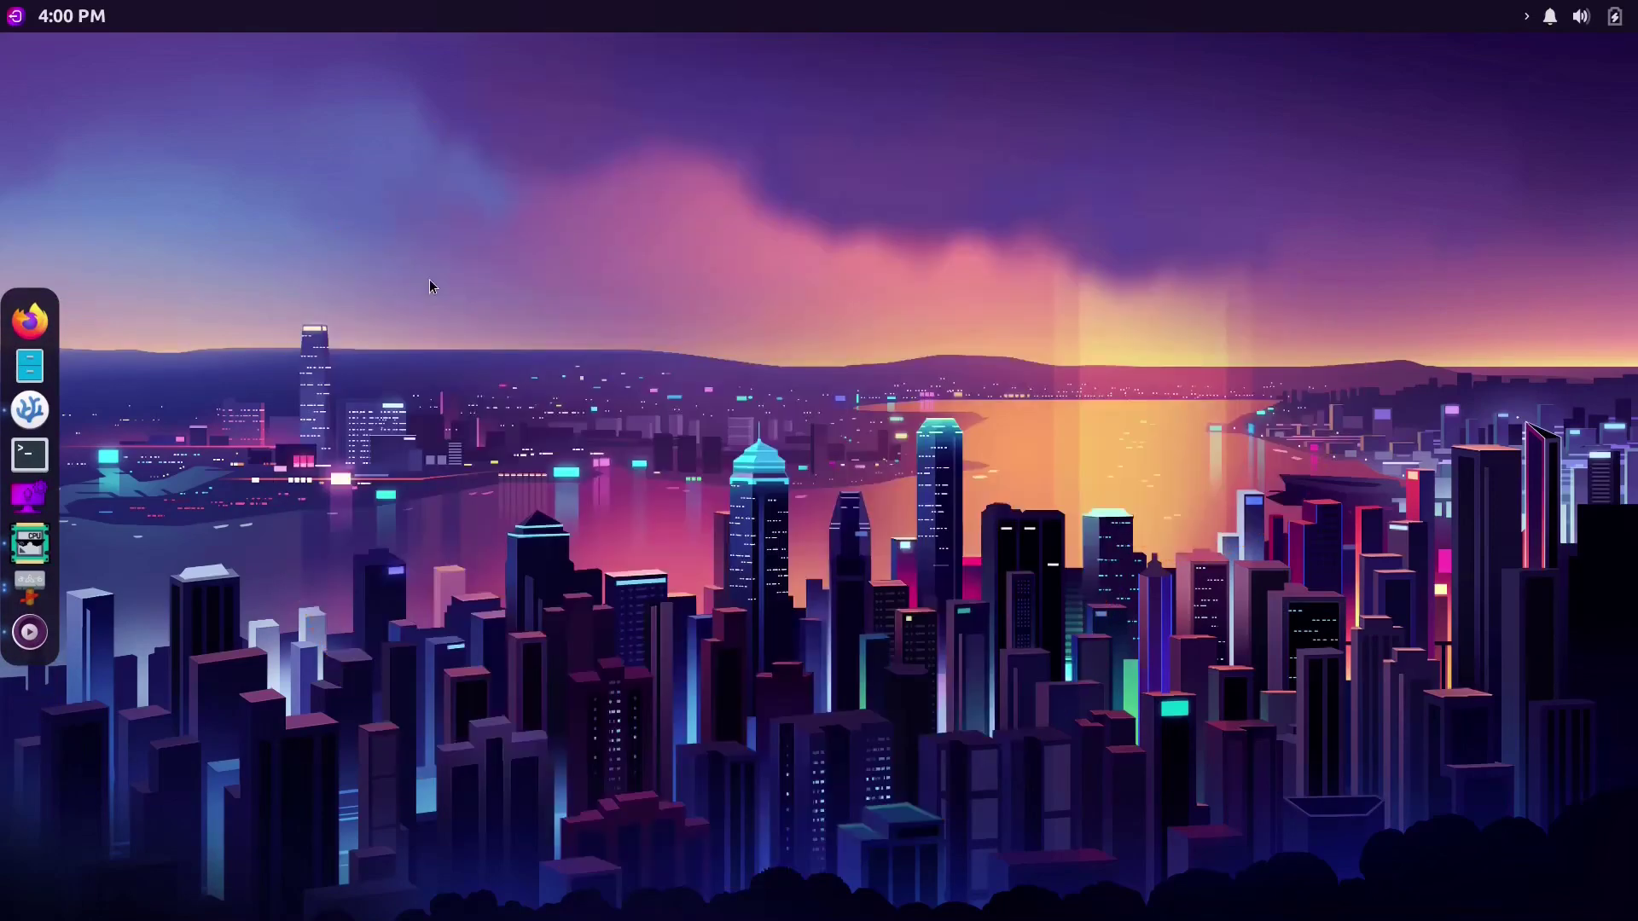
{"action": "left_click", "coordinate": [30, 455]}
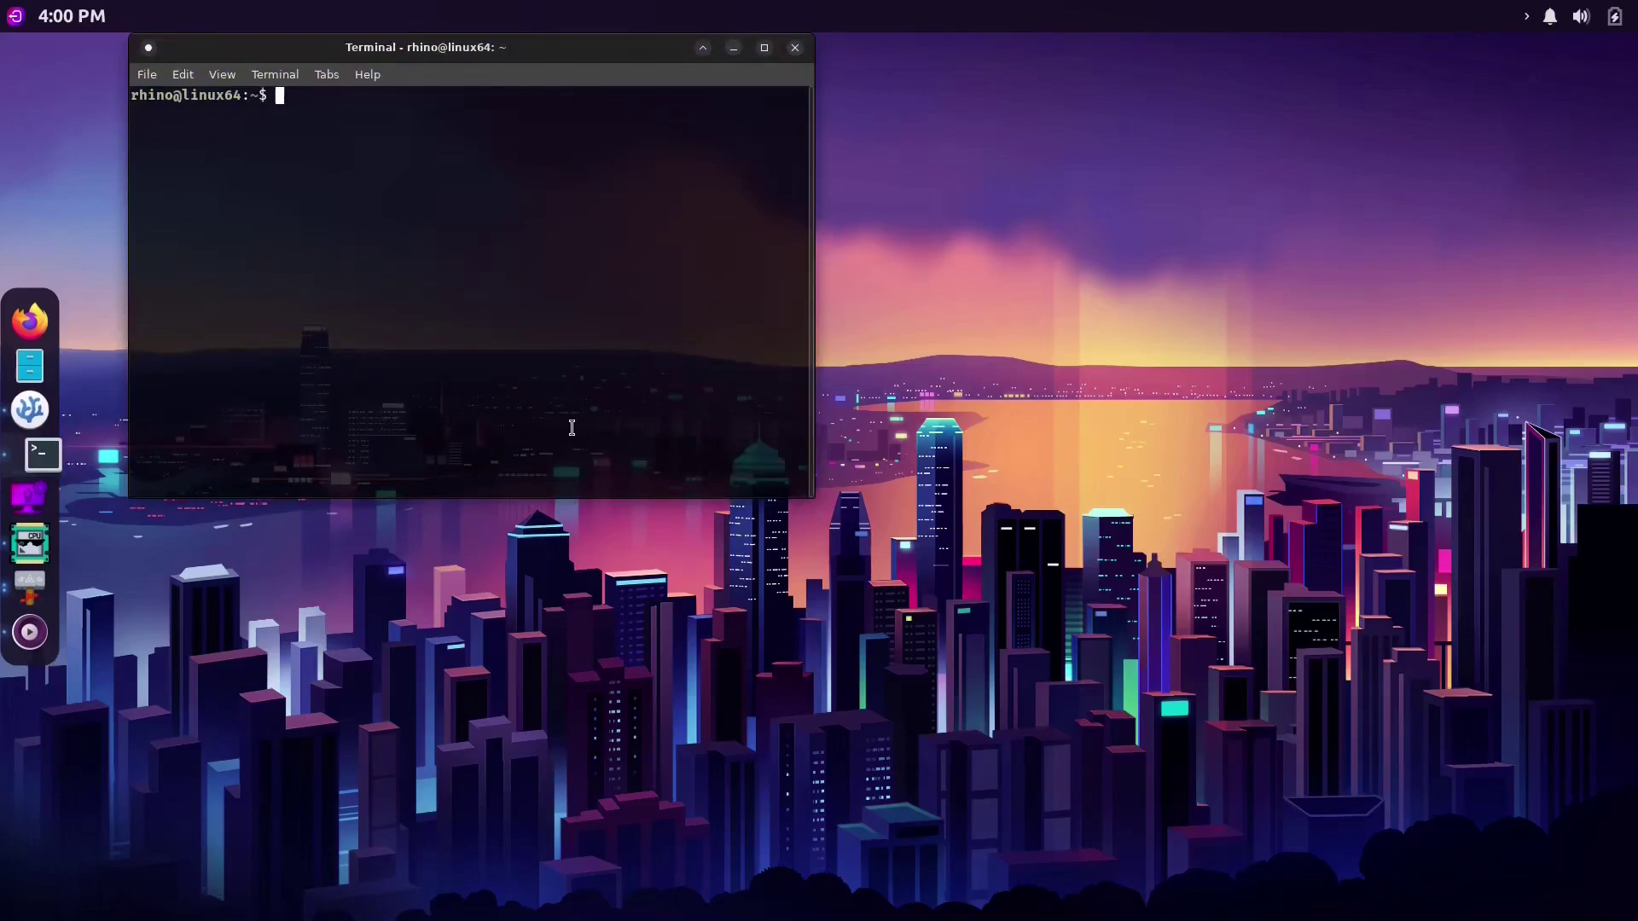
Run 'sudo thunar /usr/share/applications' in the enlarged terminal and enter the admin password
{"action": "key", "text": "ctrl+plus"}
{"action": "key", "text": "ctrl+plus"}
{"action": "key", "text": "ctrl+plus"}
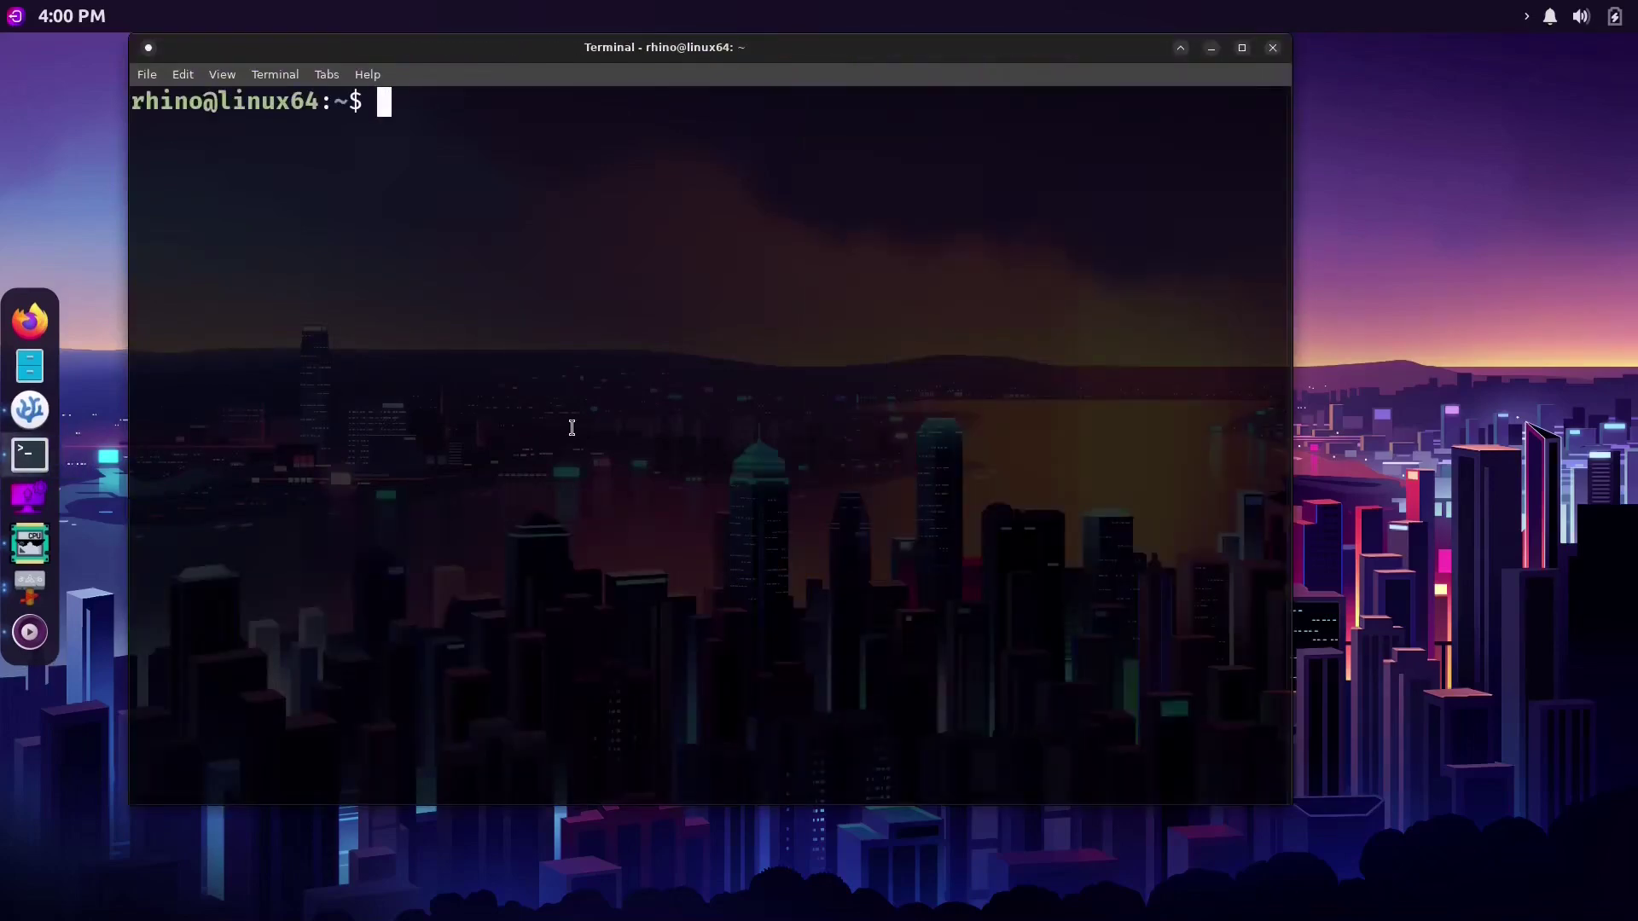
{"action": "type", "text": "sudo th"}
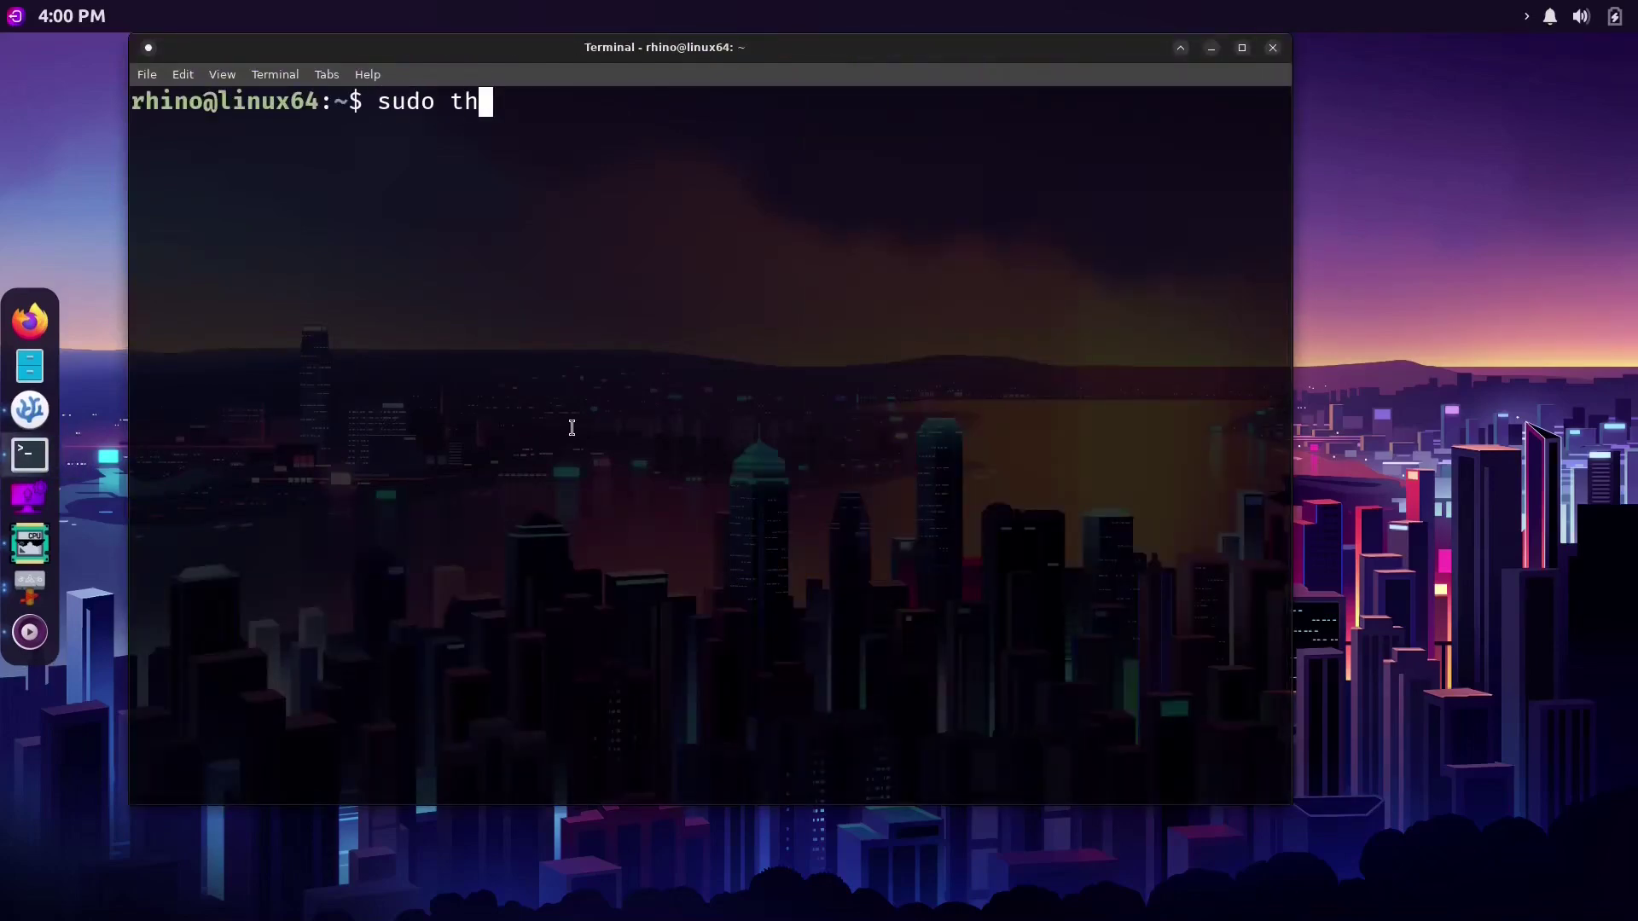
{"action": "type", "text": "unar /usr"}
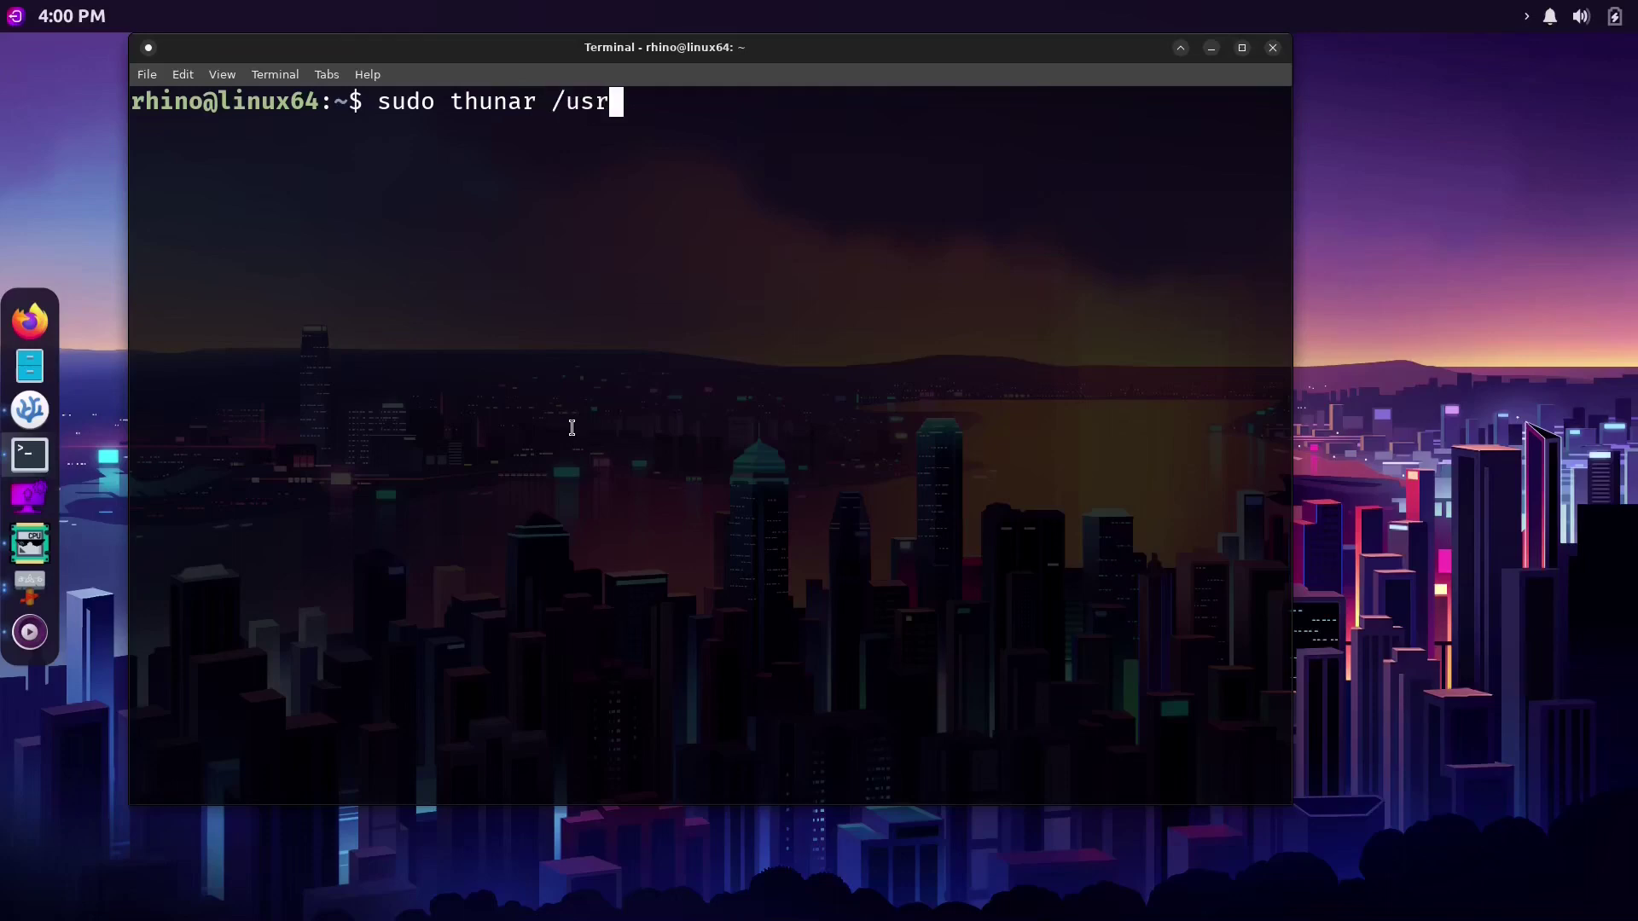
{"action": "type", "text": "/share/appl;"}
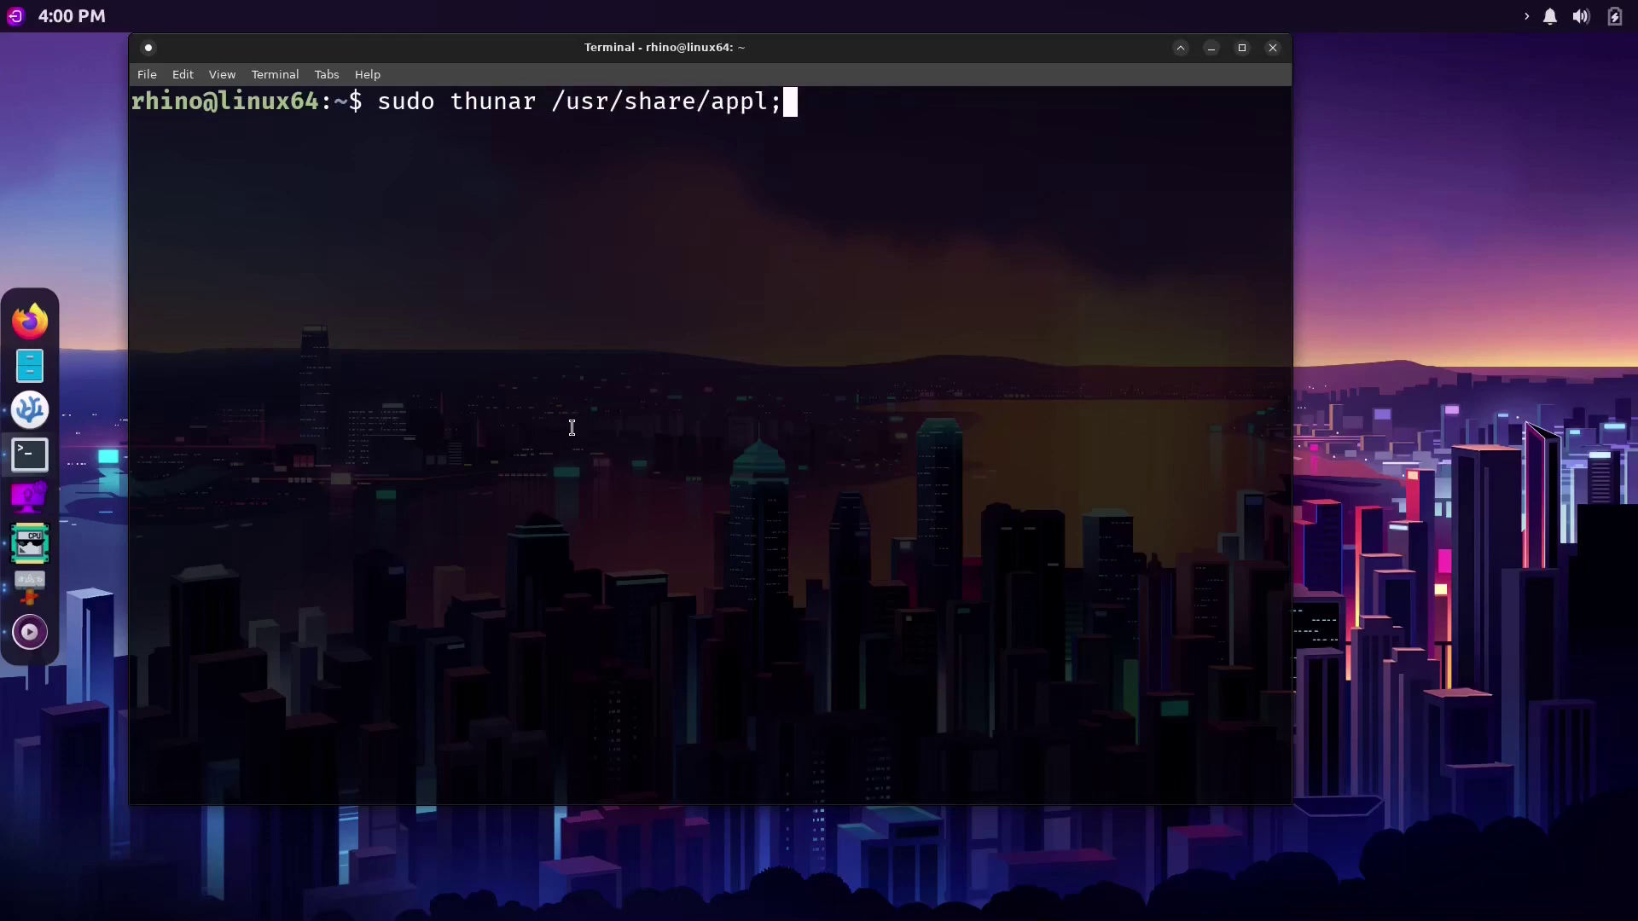
{"action": "key", "text": "BackSpace"}
{"action": "type", "text": "ications"}
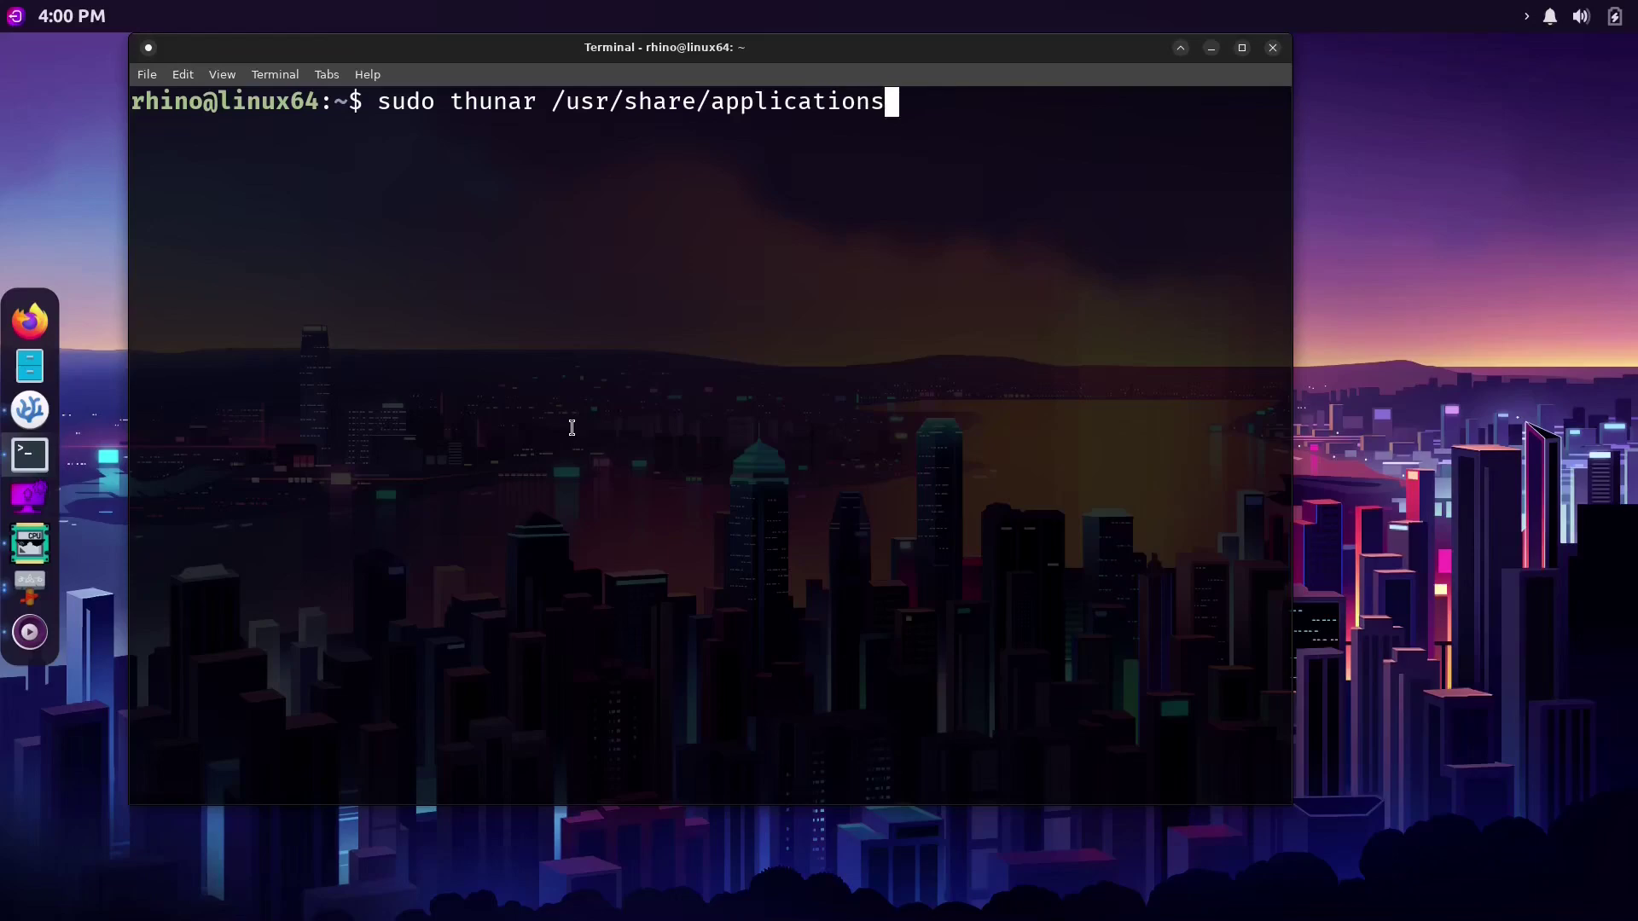
{"action": "key", "text": "Return"}
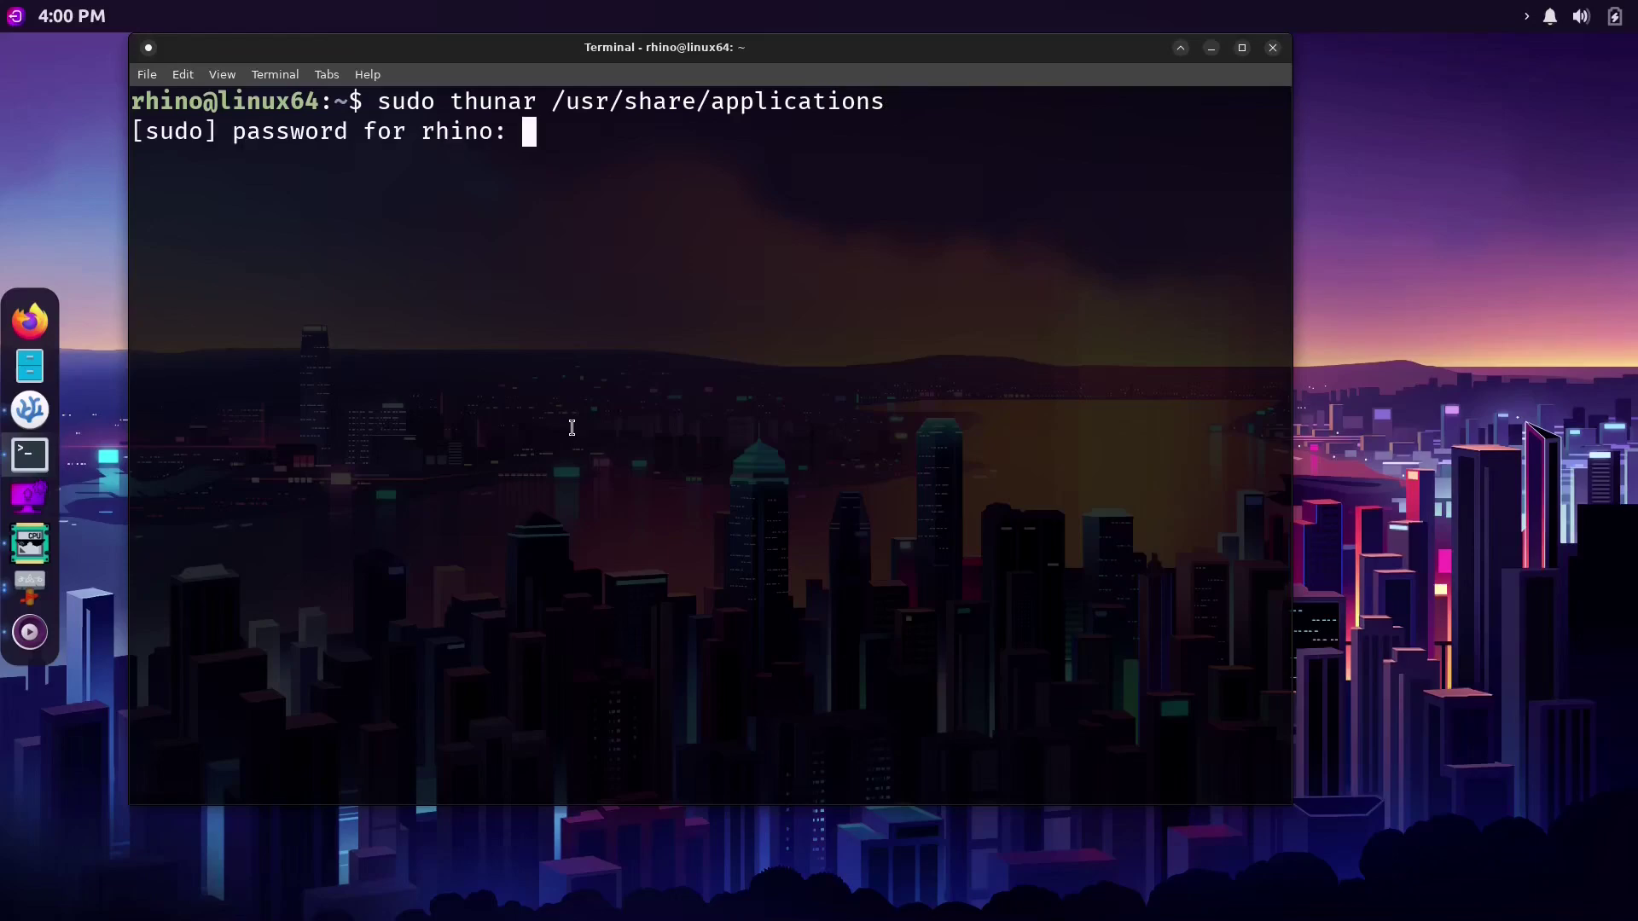
{"action": "key", "text": "Return"}
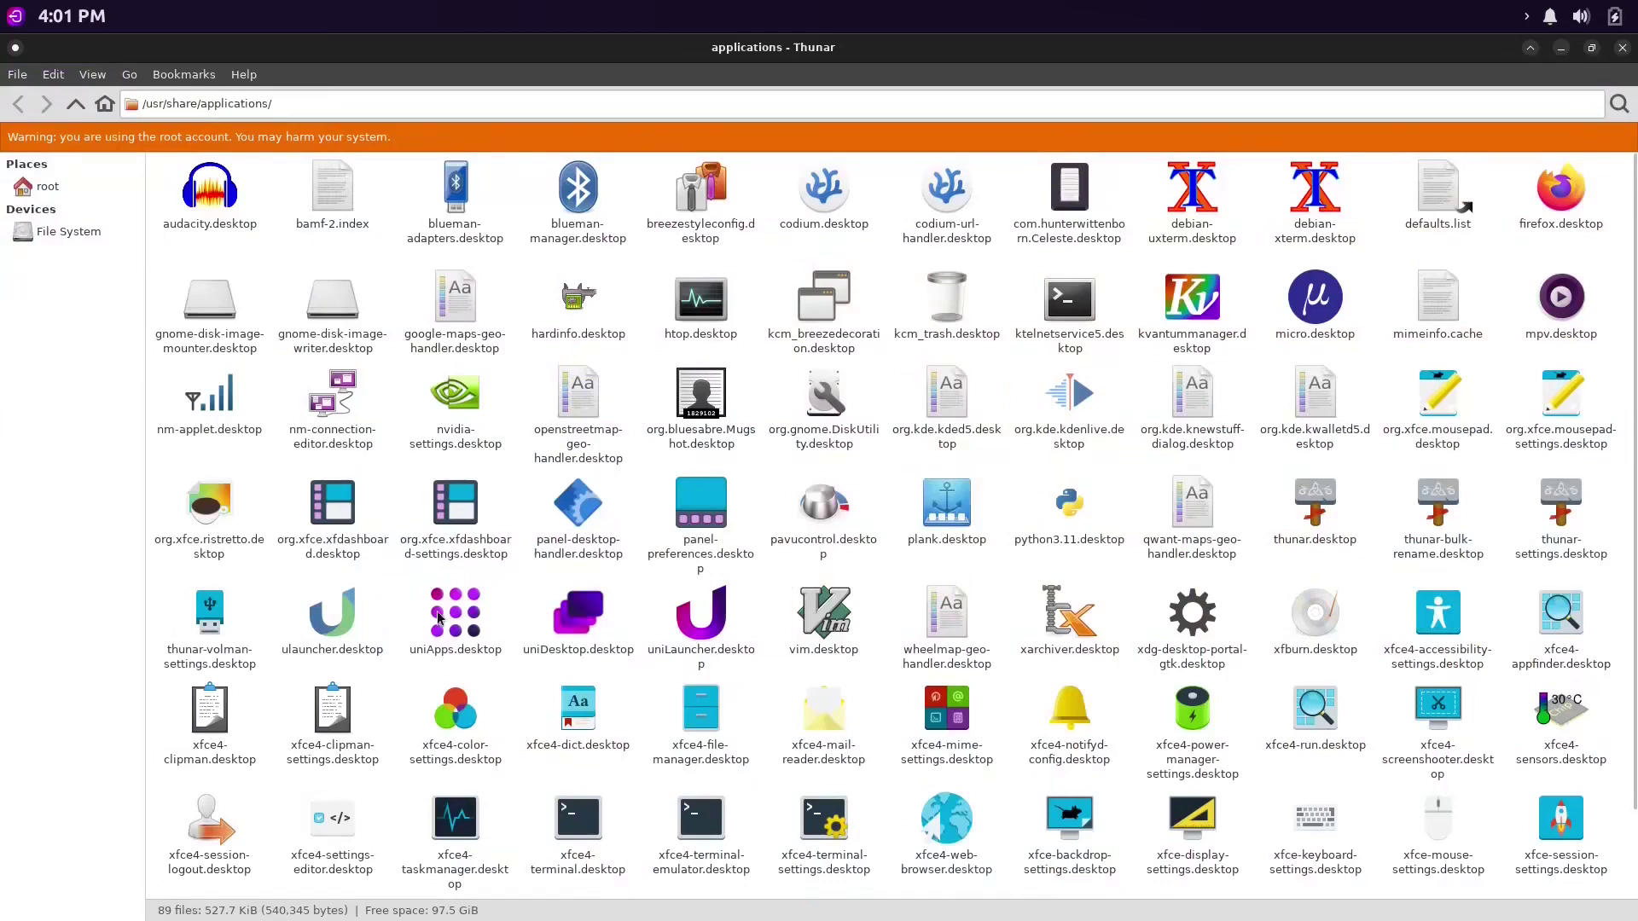
Open uniApps.desktop in Mousepad, delete 'XFCE;' from its NotShowIn line and save it
{"action": "right_click", "coordinate": [452, 609]}
{"action": "mouse_move", "coordinate": [513, 644]}
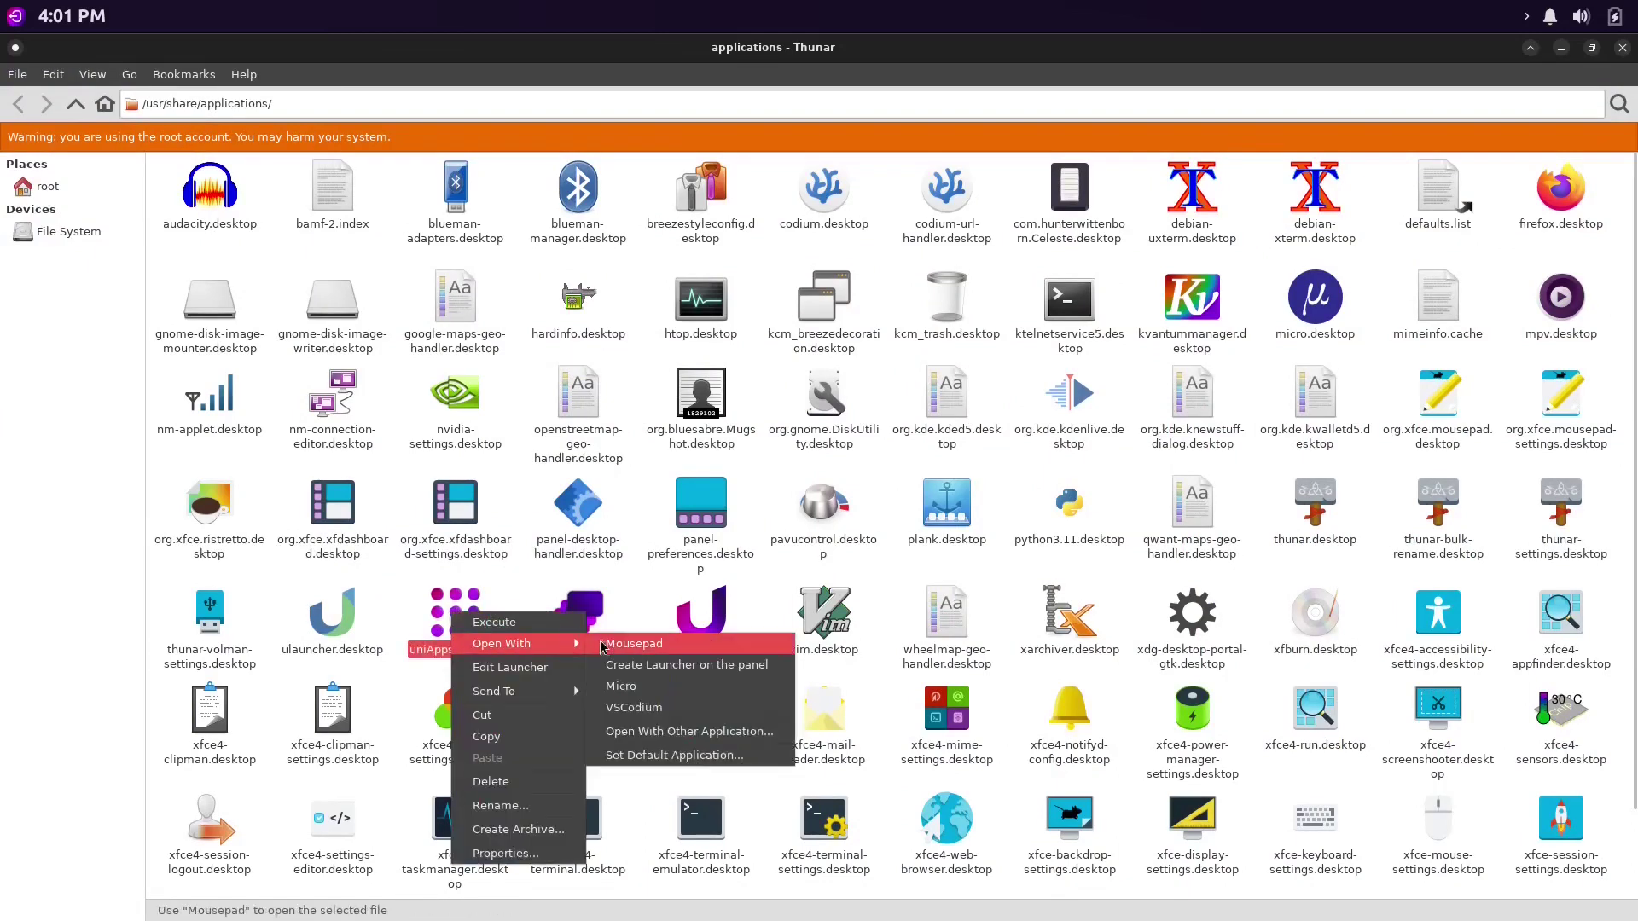
{"action": "left_click", "coordinate": [602, 643]}
{"action": "key", "text": "ctrl+plus"}
{"action": "key", "text": "ctrl+plus"}
{"action": "key", "text": "ctrl+plus"}
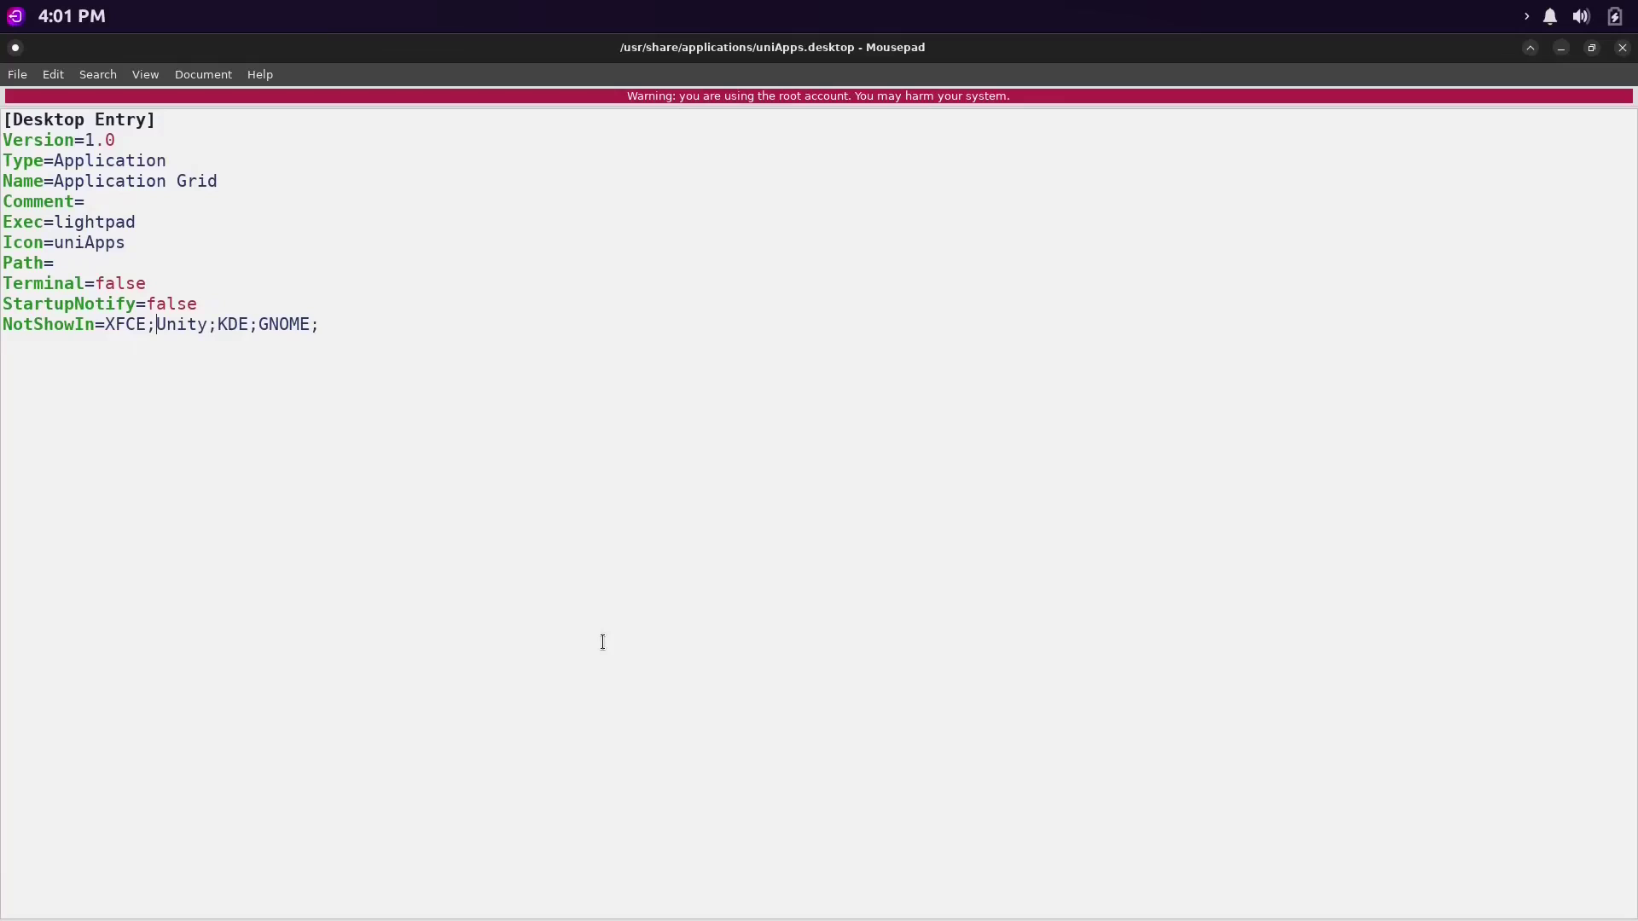
{"action": "key", "text": "shift+Left"}
{"action": "key", "text": "shift+Left"}
{"action": "key", "text": "shift+Left"}
{"action": "key", "text": "shift+Left"}
{"action": "key", "text": "shift+Left"}
{"action": "key", "text": "BackSpace"}
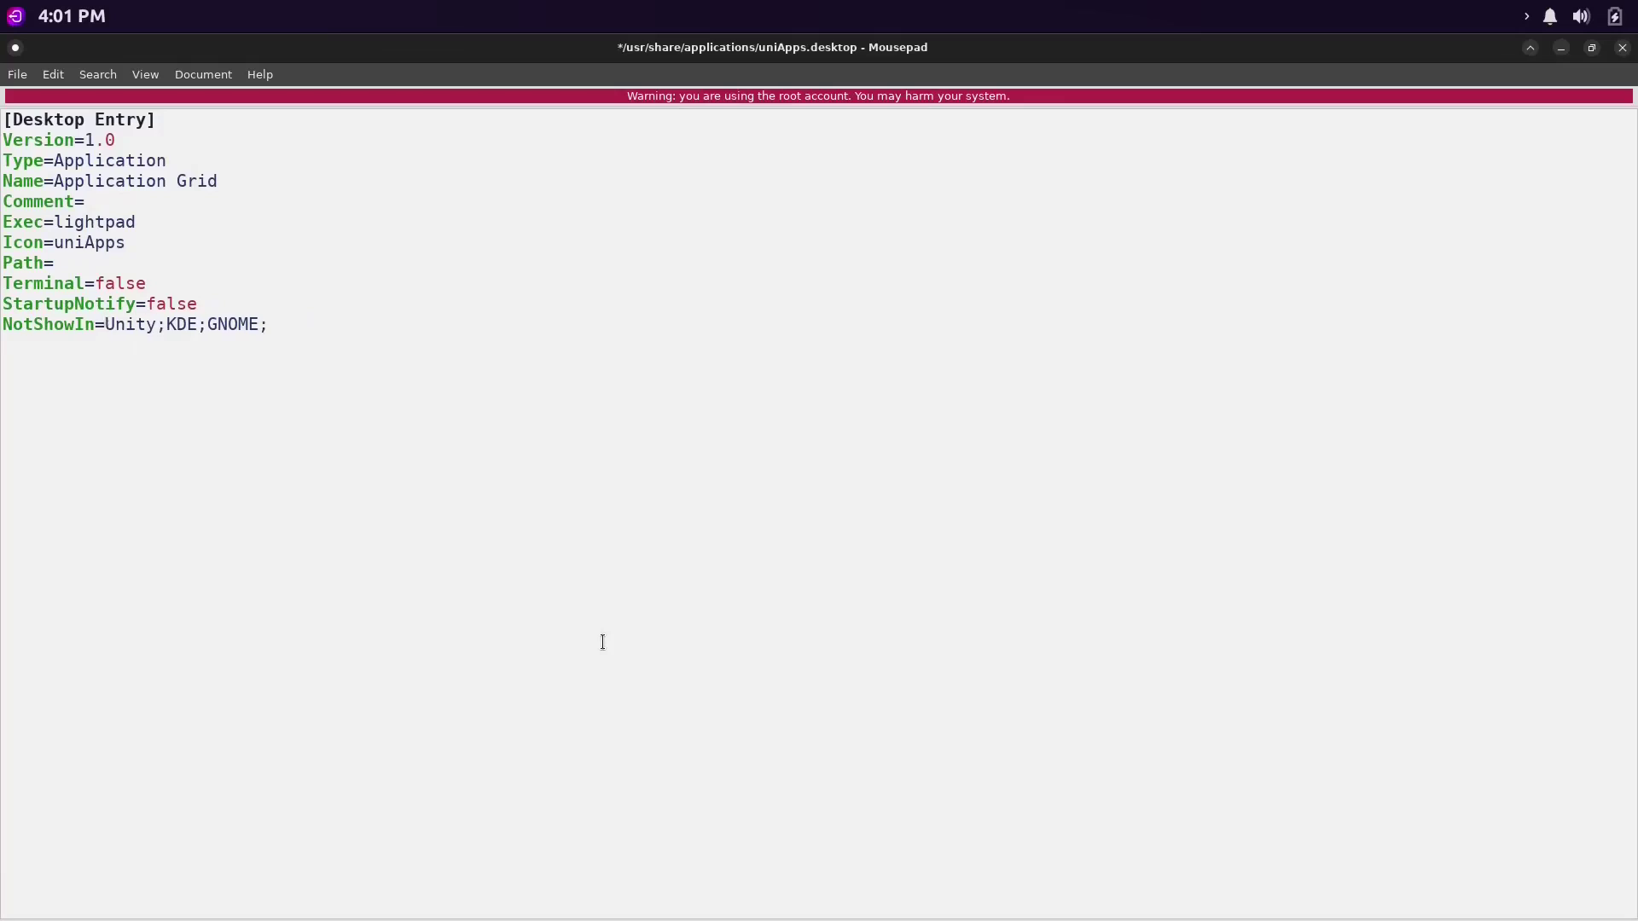
{"action": "left_click", "coordinate": [12, 79]}
{"action": "left_click", "coordinate": [24, 213]}
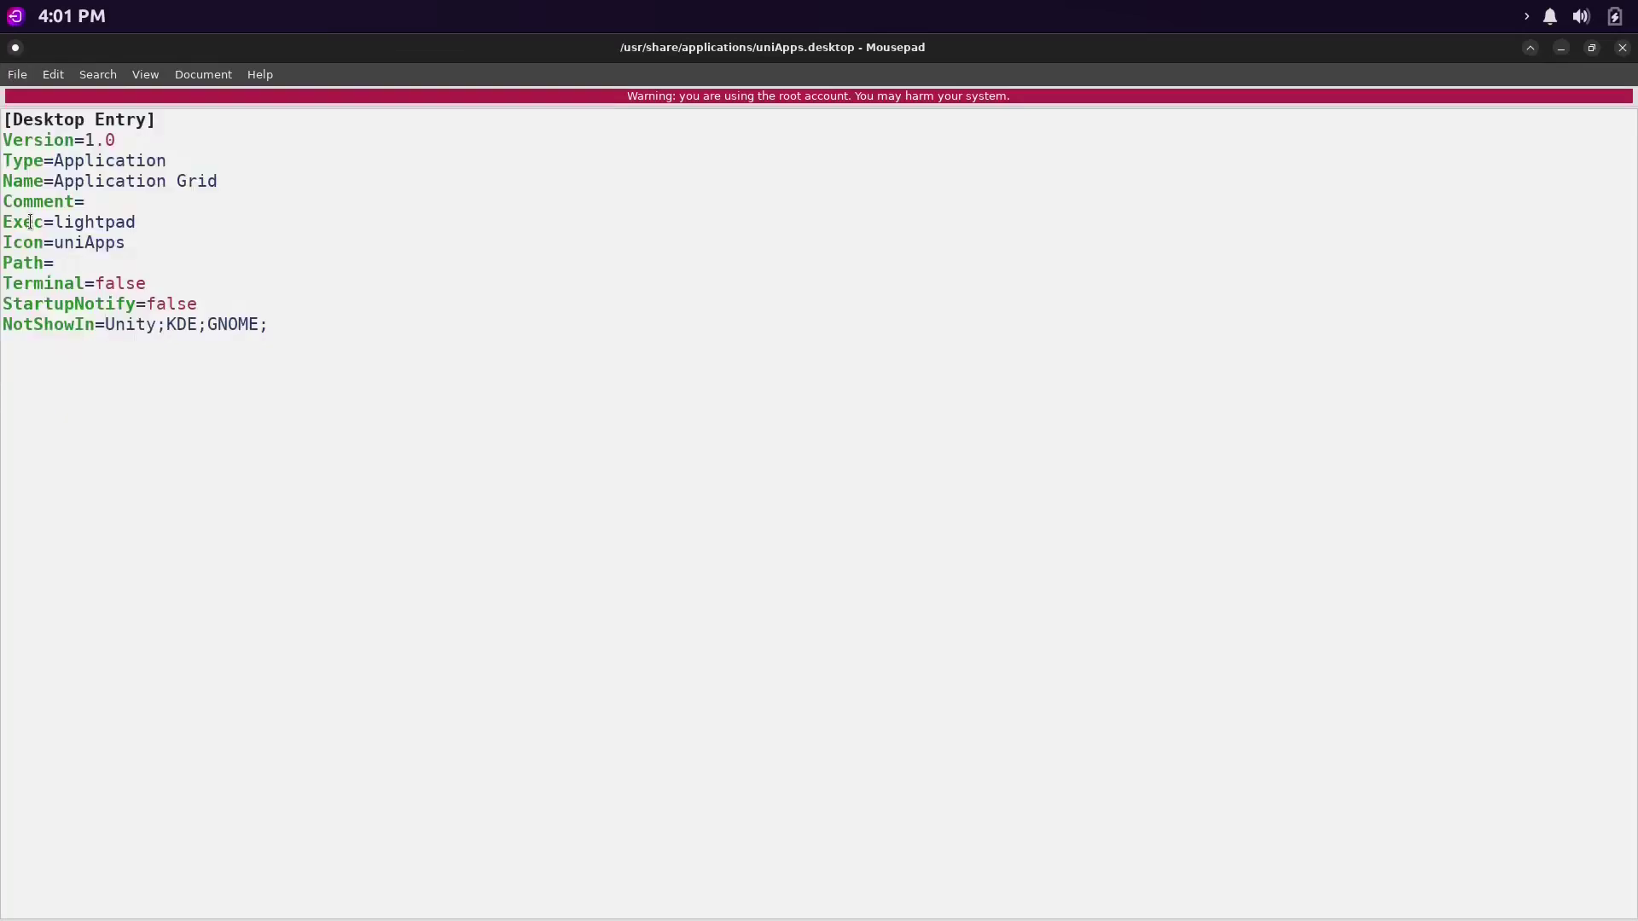
{"action": "key", "text": "ctrl+q"}
Open uniDesktop.desktop in Mousepad and select 'XFCE;' in its NotShowIn line
{"action": "right_click", "coordinate": [584, 607]}
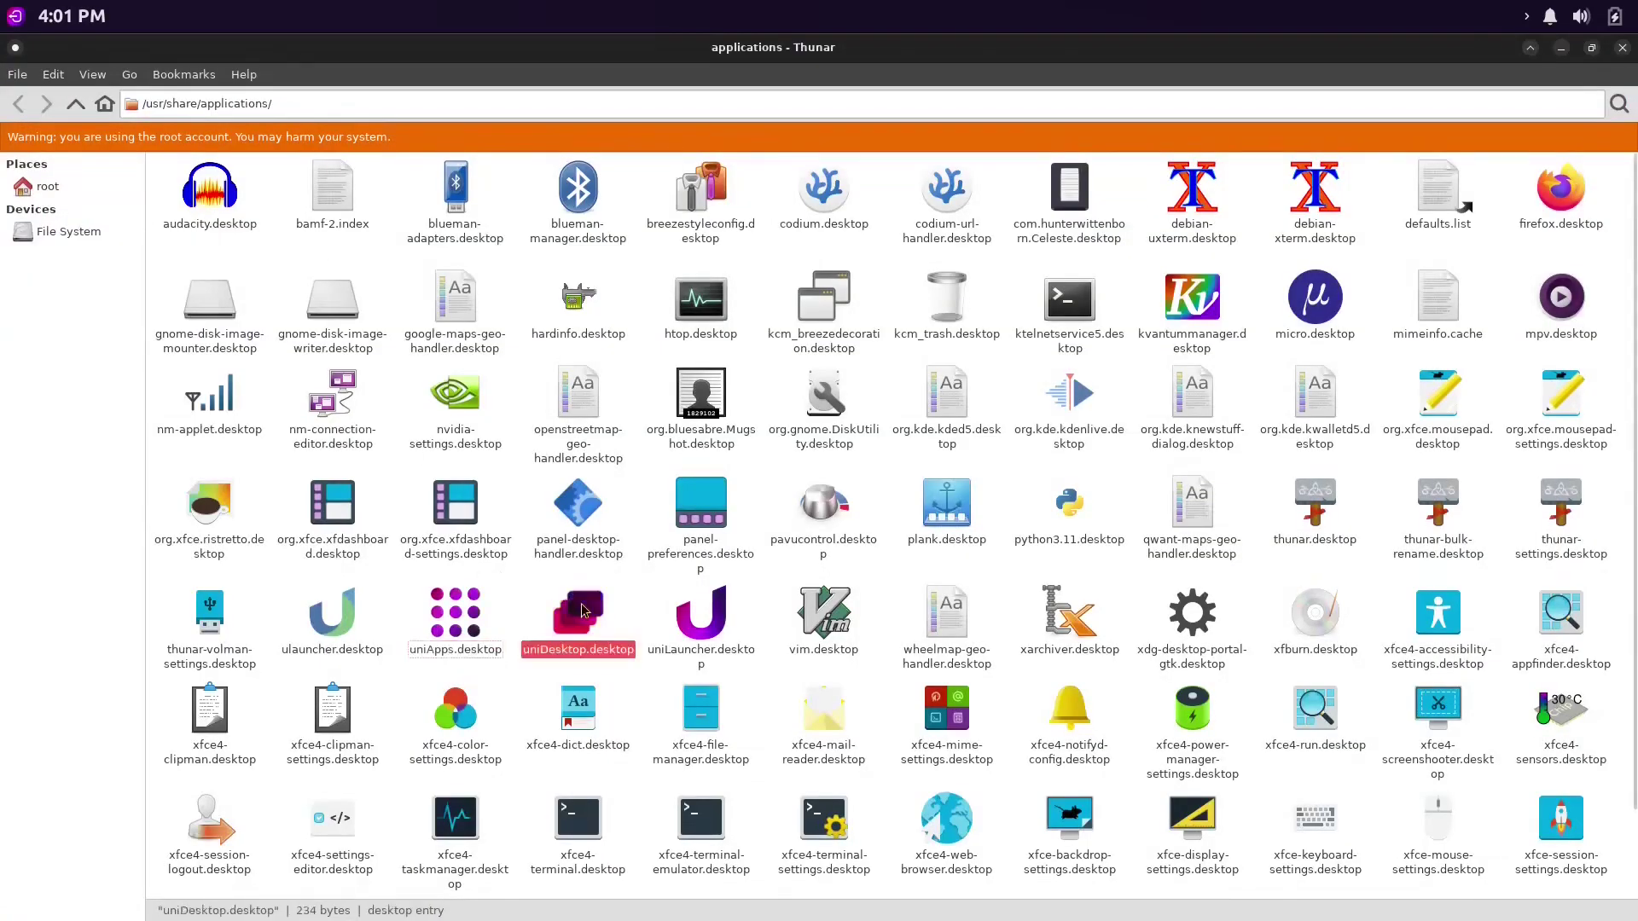
{"action": "mouse_move", "coordinate": [657, 638]}
{"action": "left_click", "coordinate": [768, 641]}
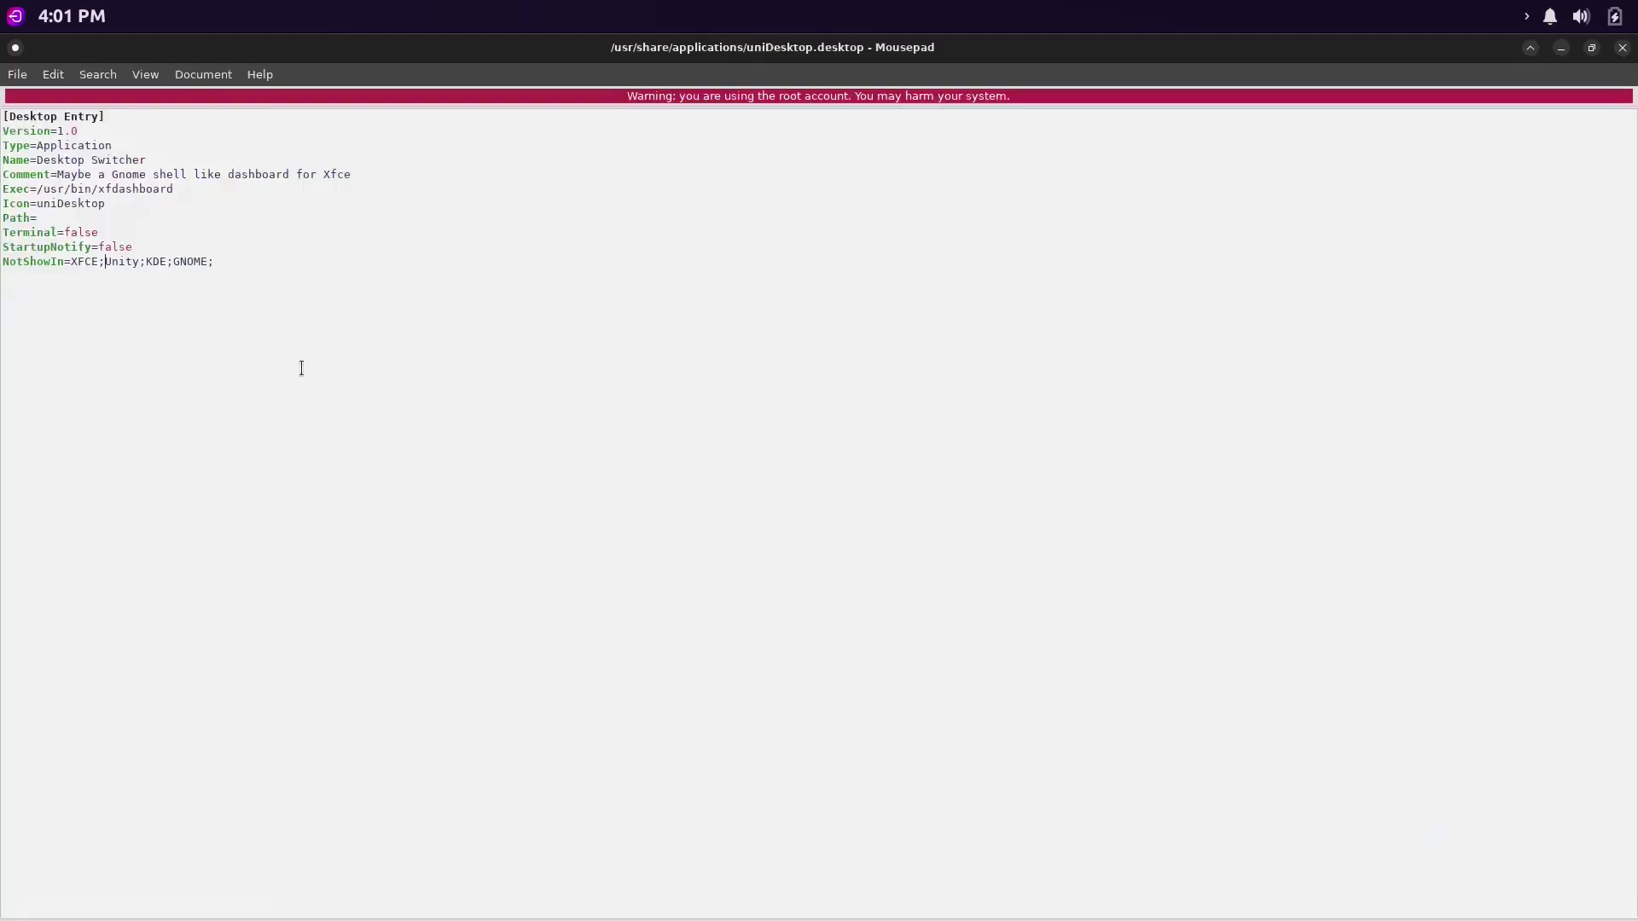
{"action": "left_click_drag", "start_coordinate": [104, 261], "coordinate": [78, 261]}
Add the Whisker Menu plugin to the Xfce panel via Panel Preferences > Items
{"action": "key", "text": "ctrl+q"}
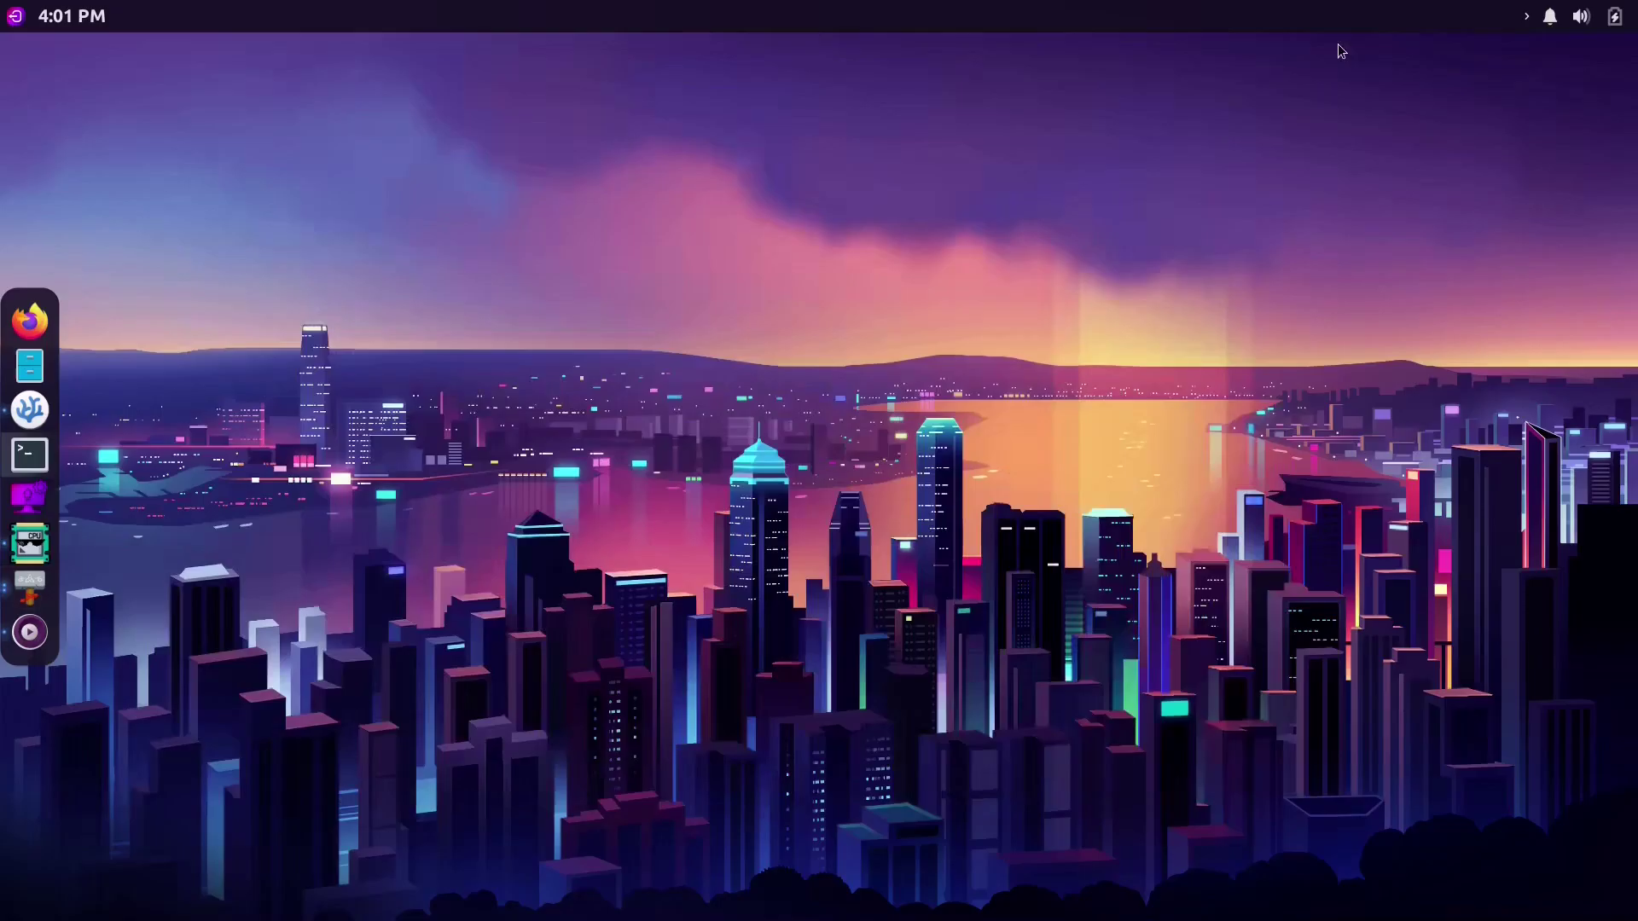
{"action": "right_click", "coordinate": [1397, 17]}
{"action": "mouse_move", "coordinate": [1435, 137]}
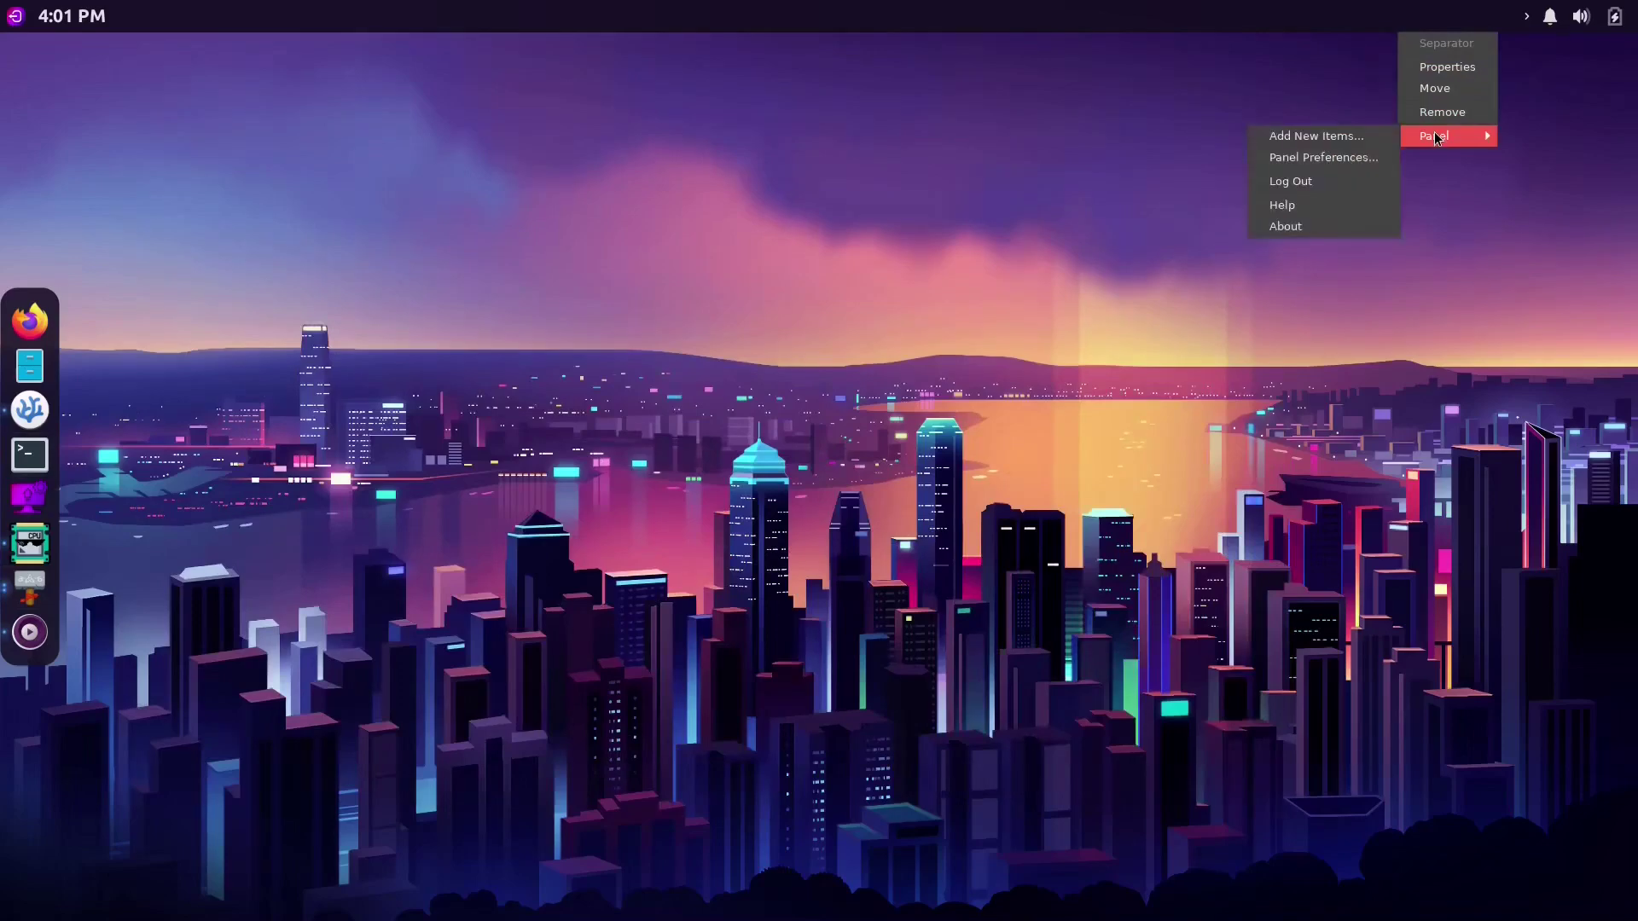
{"action": "left_click", "coordinate": [1326, 157]}
{"action": "left_click", "coordinate": [835, 330]}
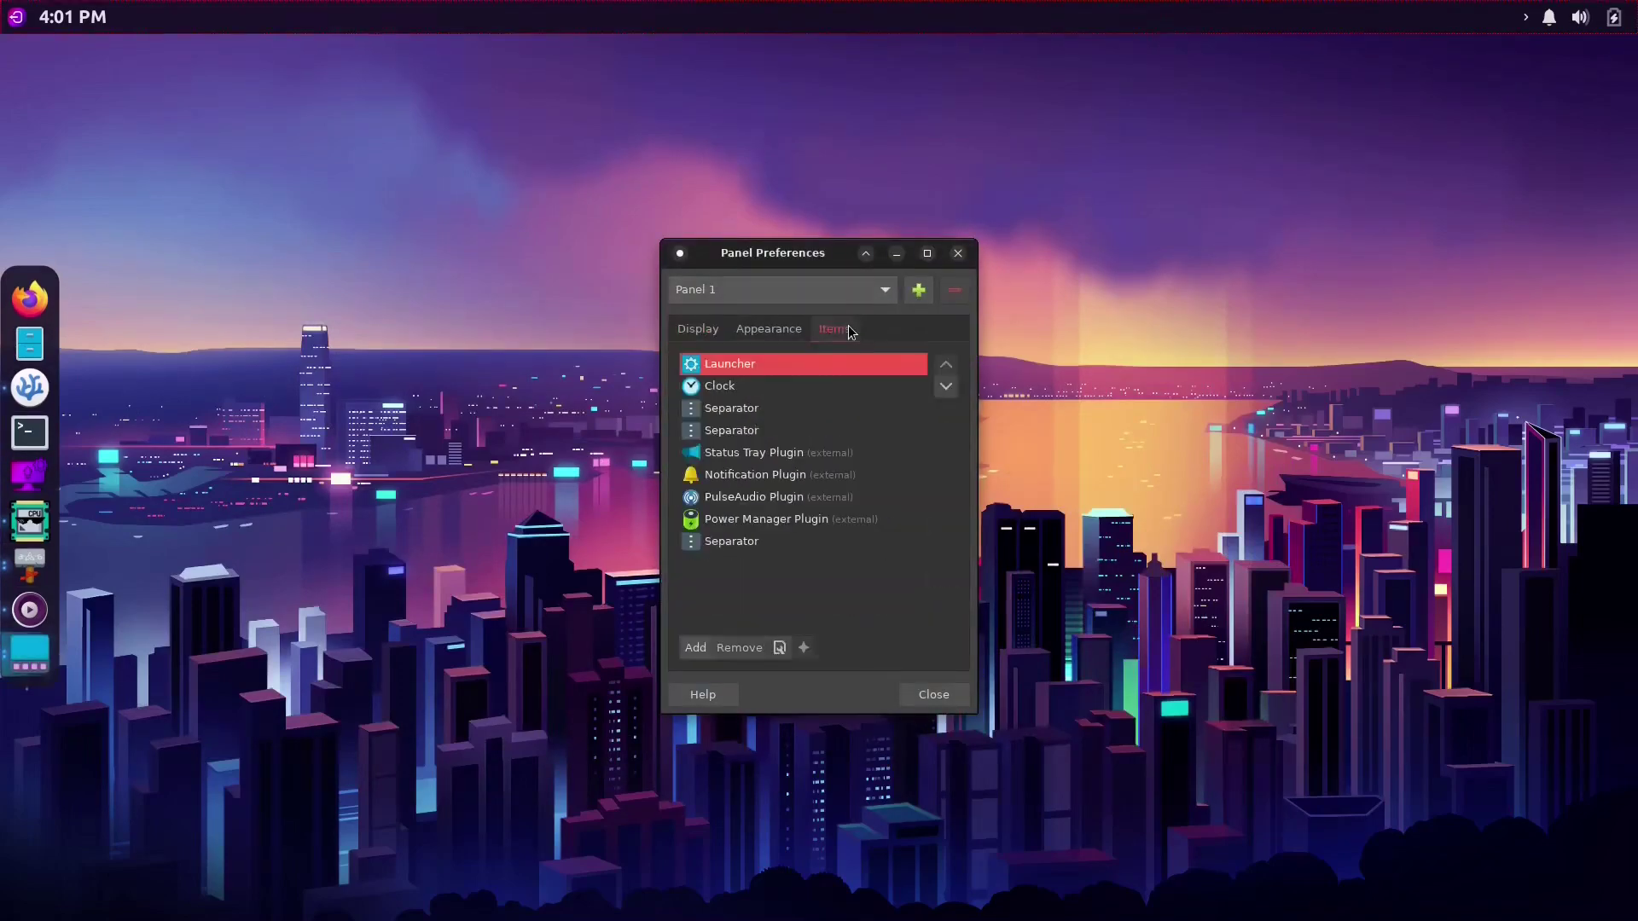
{"action": "left_click", "coordinate": [695, 647]}
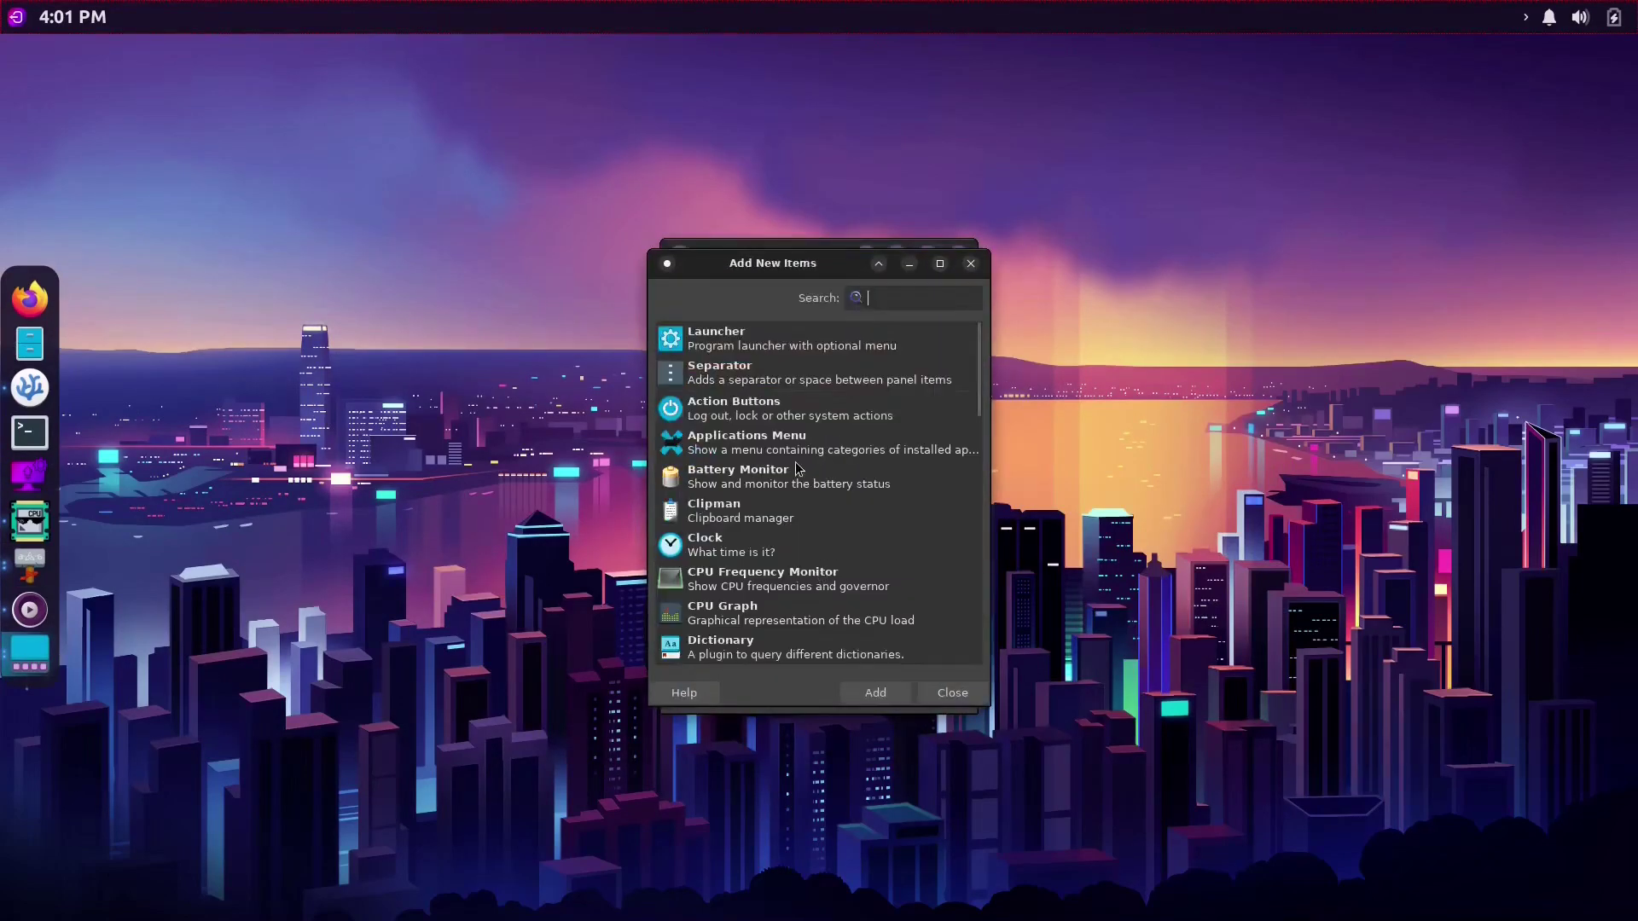
{"action": "type", "text": "whi"}
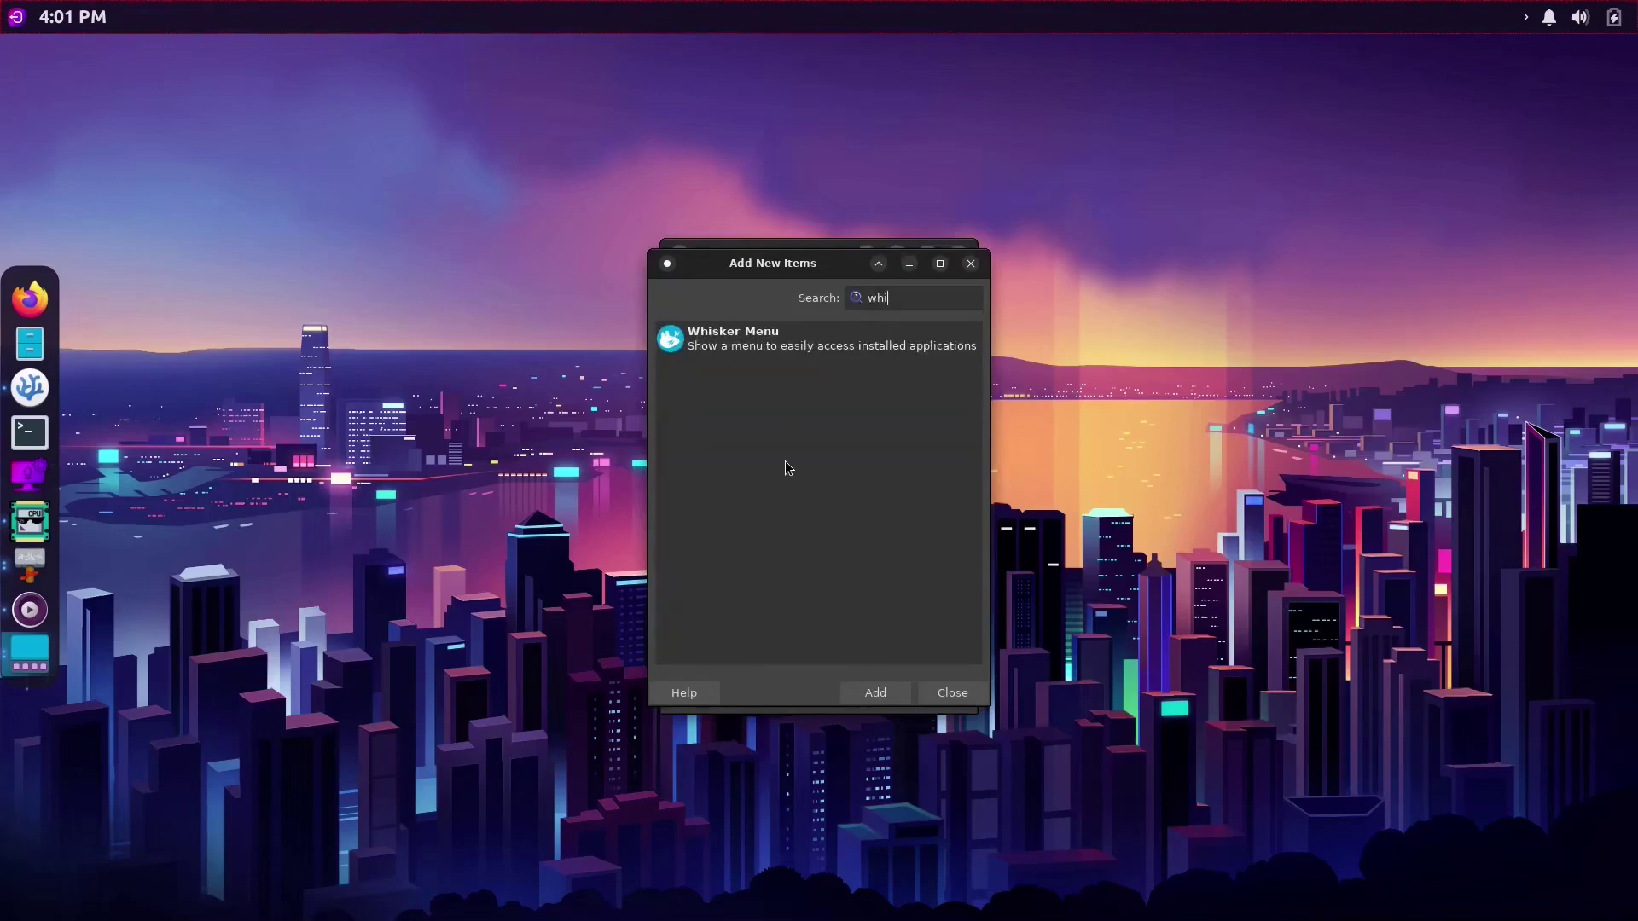
{"action": "left_click", "coordinate": [768, 332]}
{"action": "left_click", "coordinate": [885, 684]}
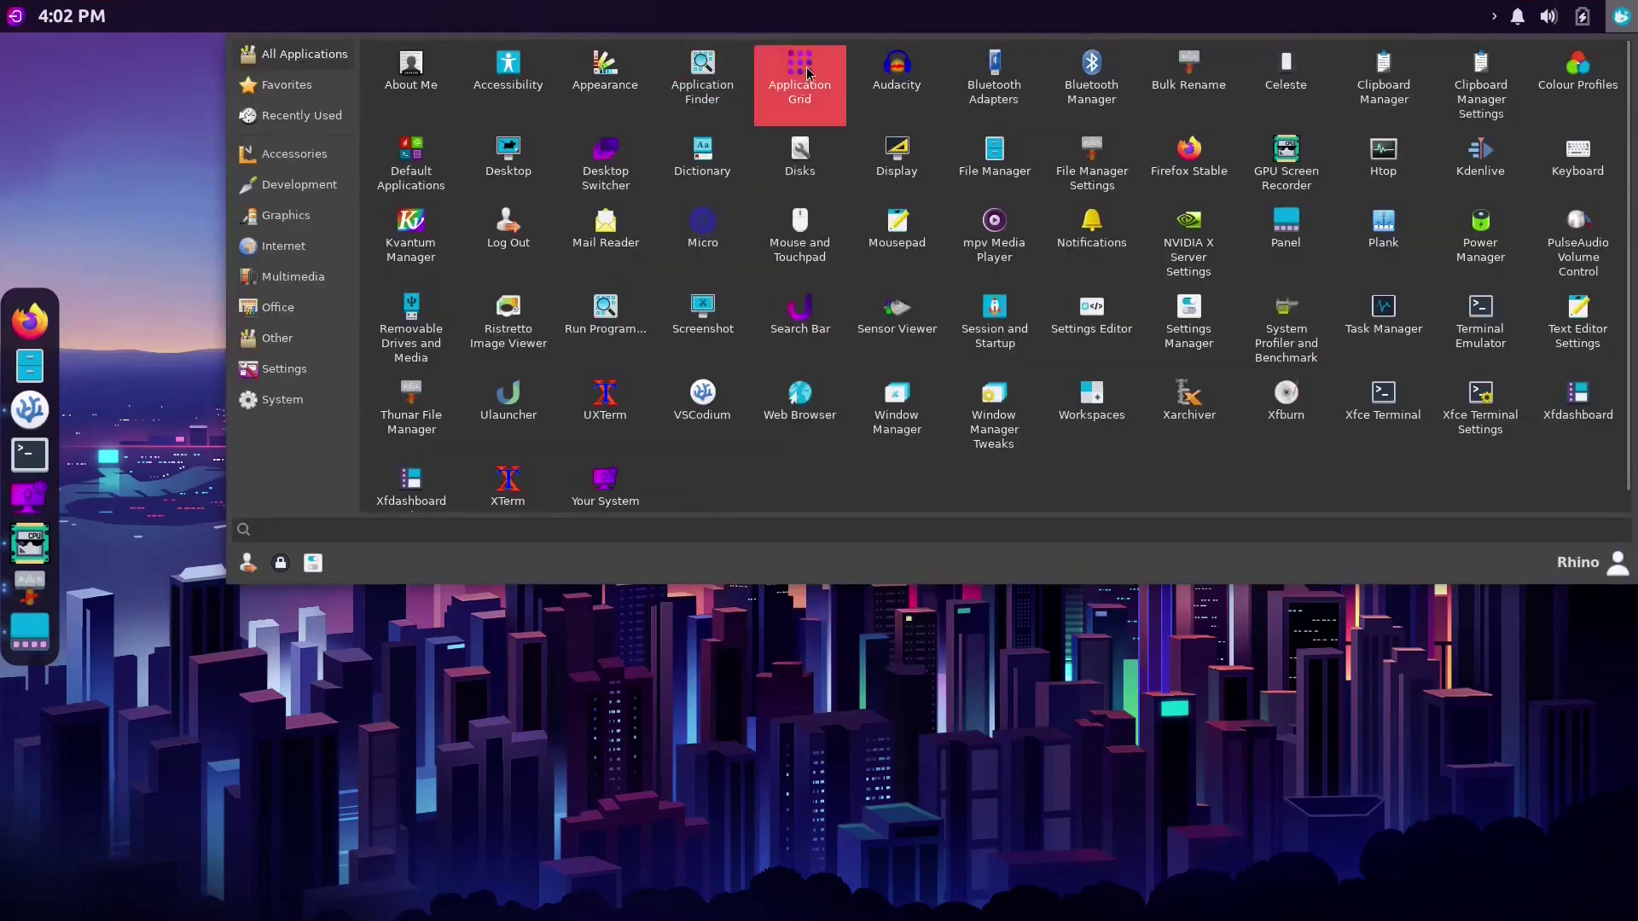
Add Application Grid, Desktop Switcher and Search Bar to the panel from the Whisker Menu
{"action": "left_click_drag", "start_coordinate": [93, 282], "coordinate": [30, 341]}
{"action": "left_click", "coordinate": [1621, 16]}
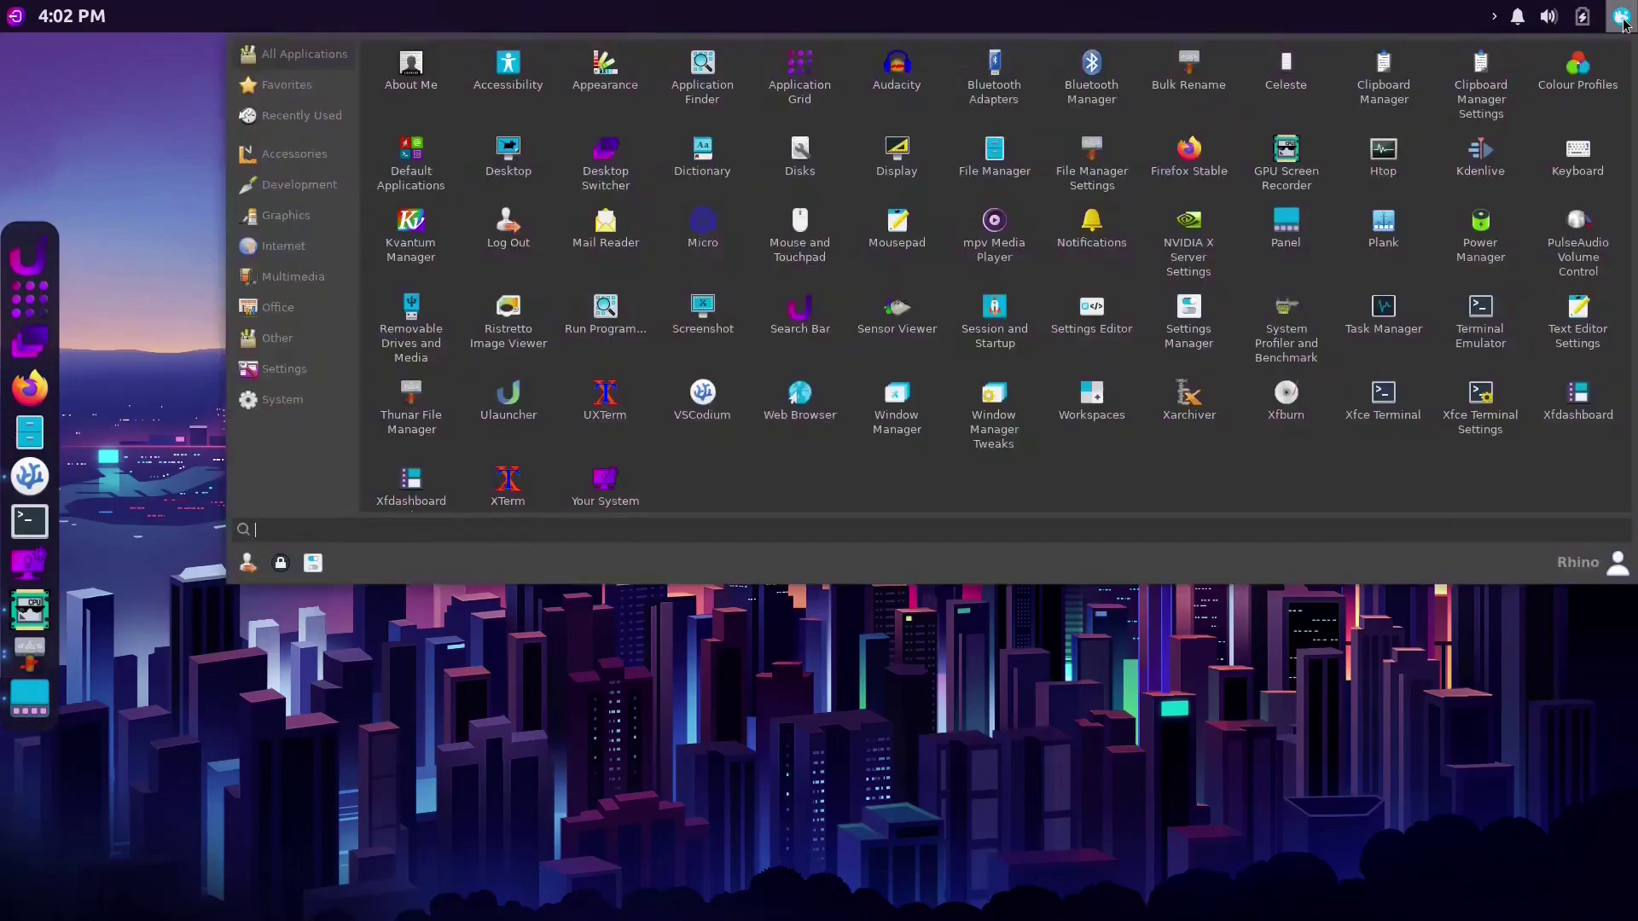
{"action": "right_click", "coordinate": [802, 77]}
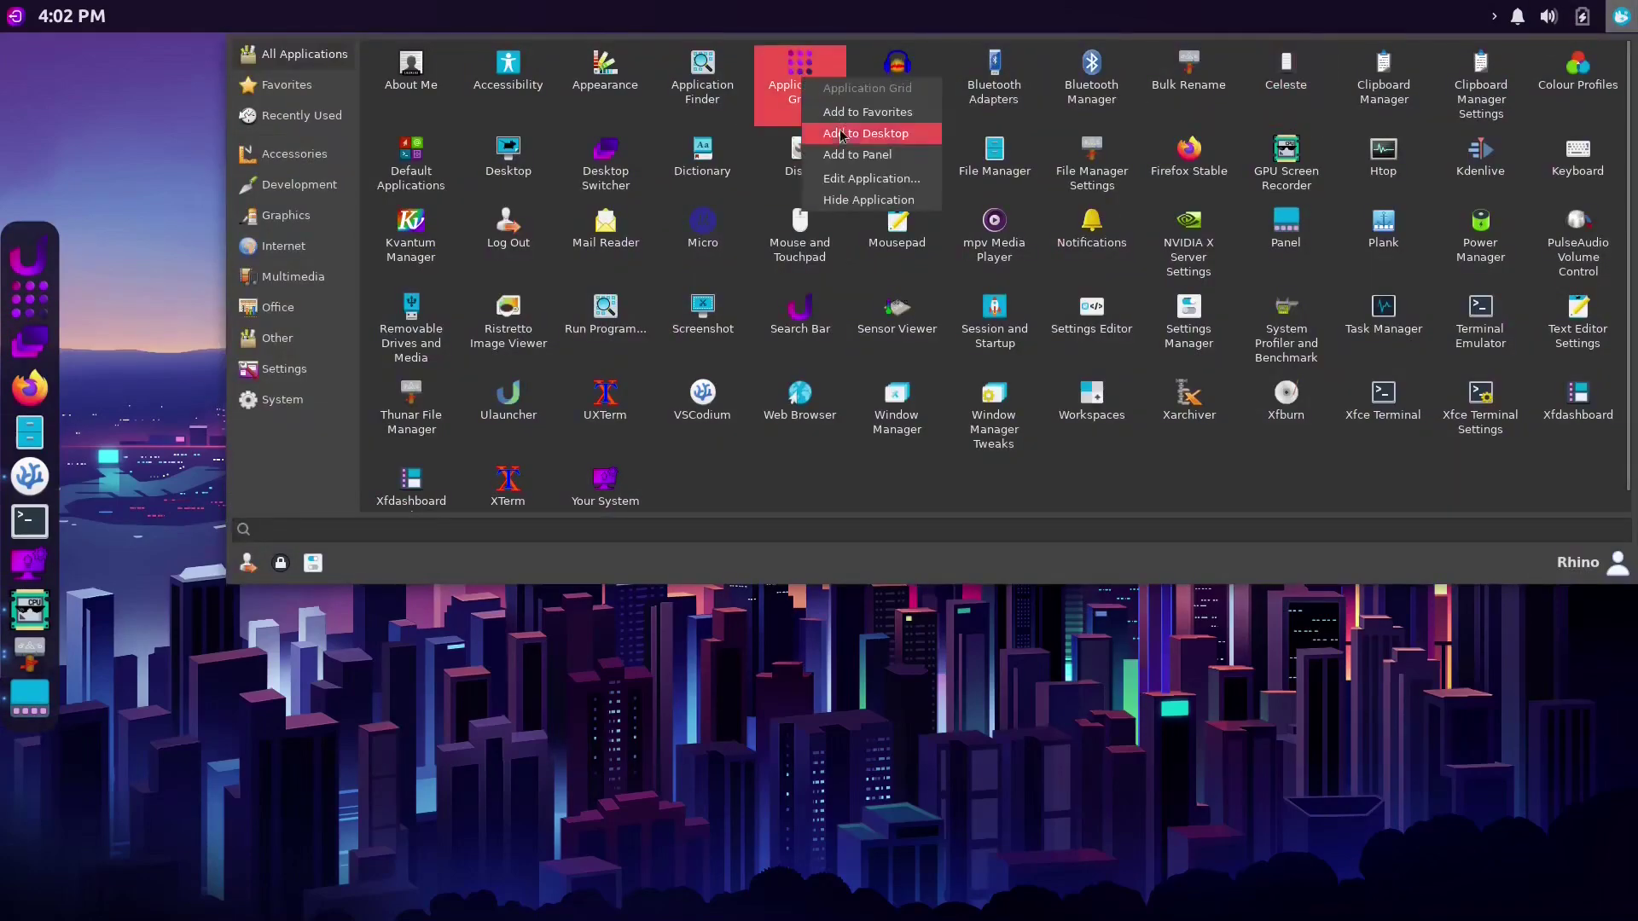
{"action": "left_click", "coordinate": [838, 156]}
{"action": "right_click", "coordinate": [617, 158]}
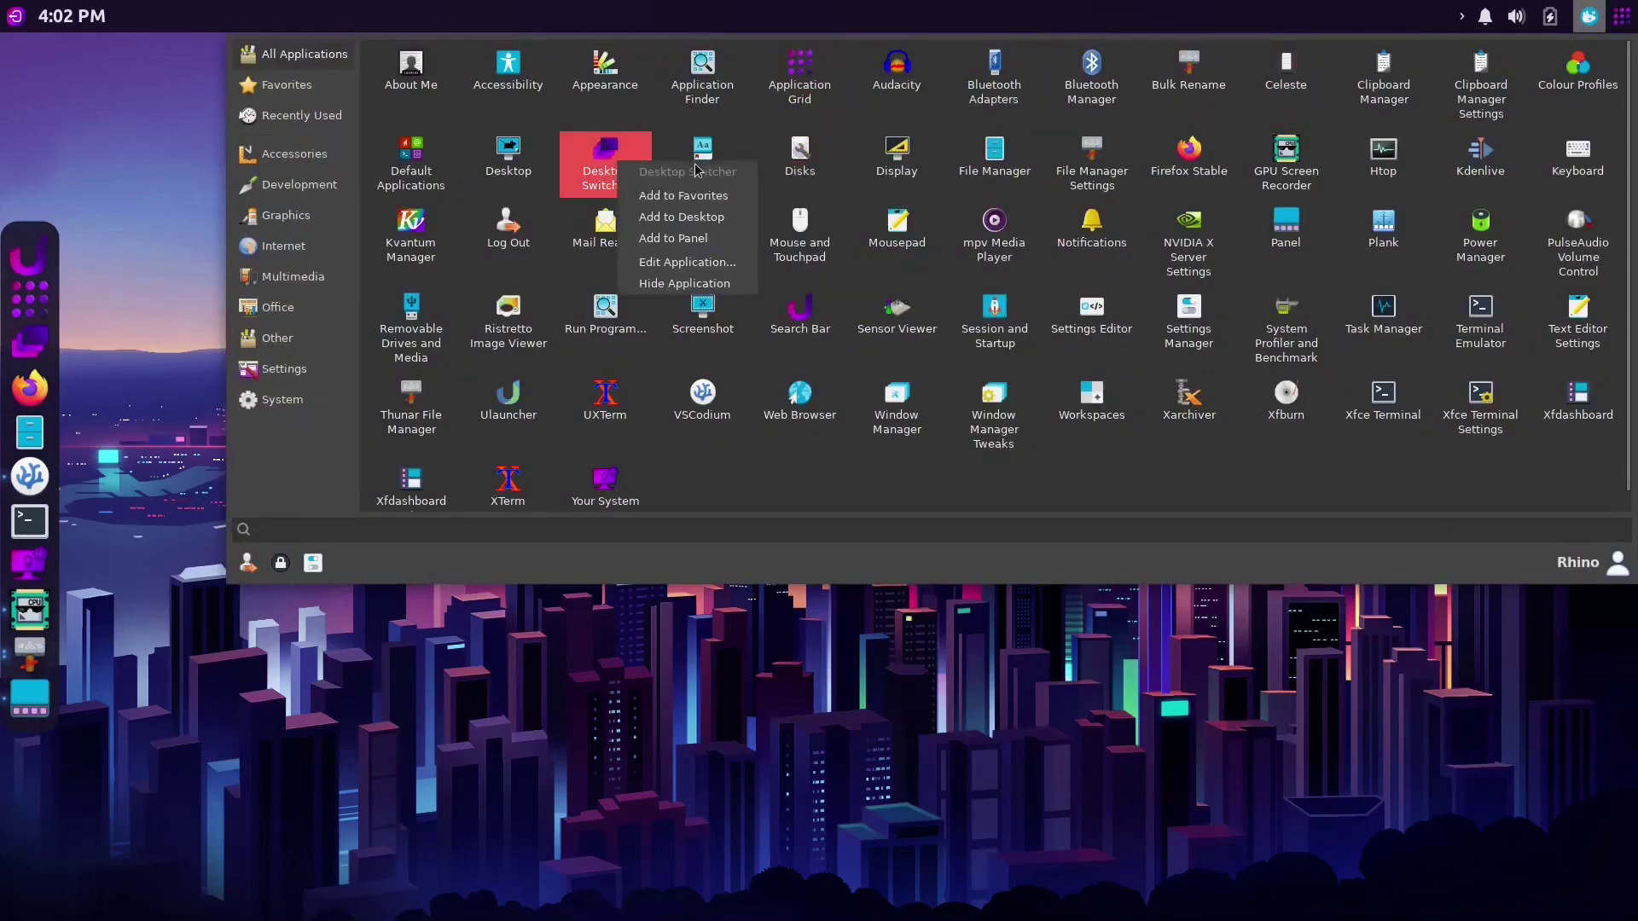
{"action": "left_click", "coordinate": [701, 238]}
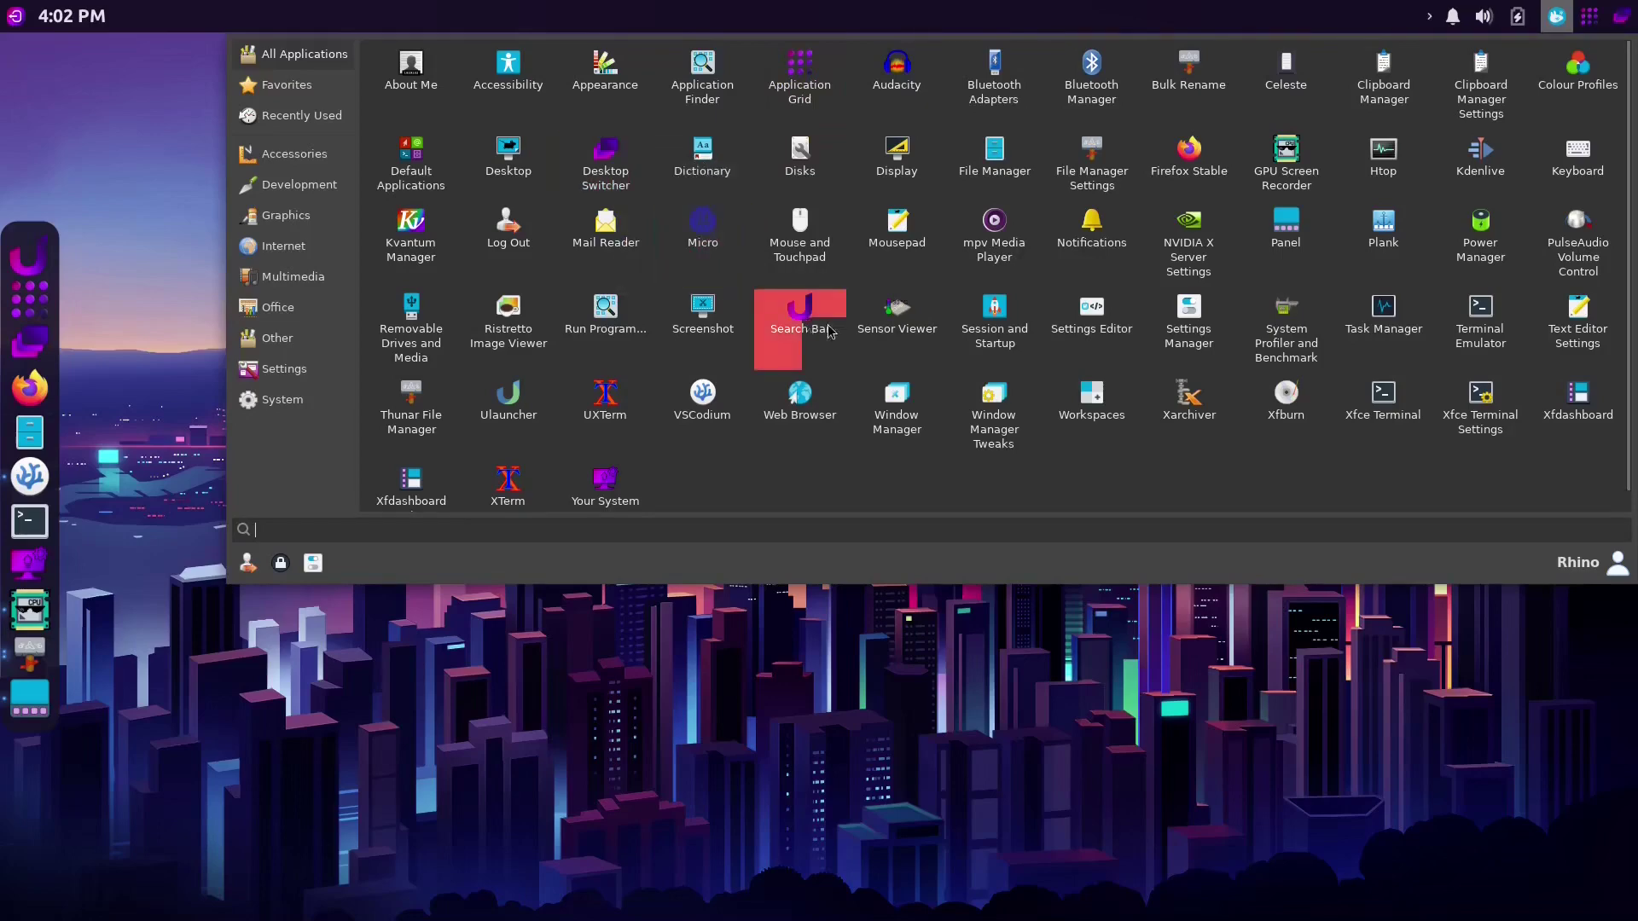
{"action": "right_click", "coordinate": [808, 324]}
{"action": "left_click", "coordinate": [870, 398]}
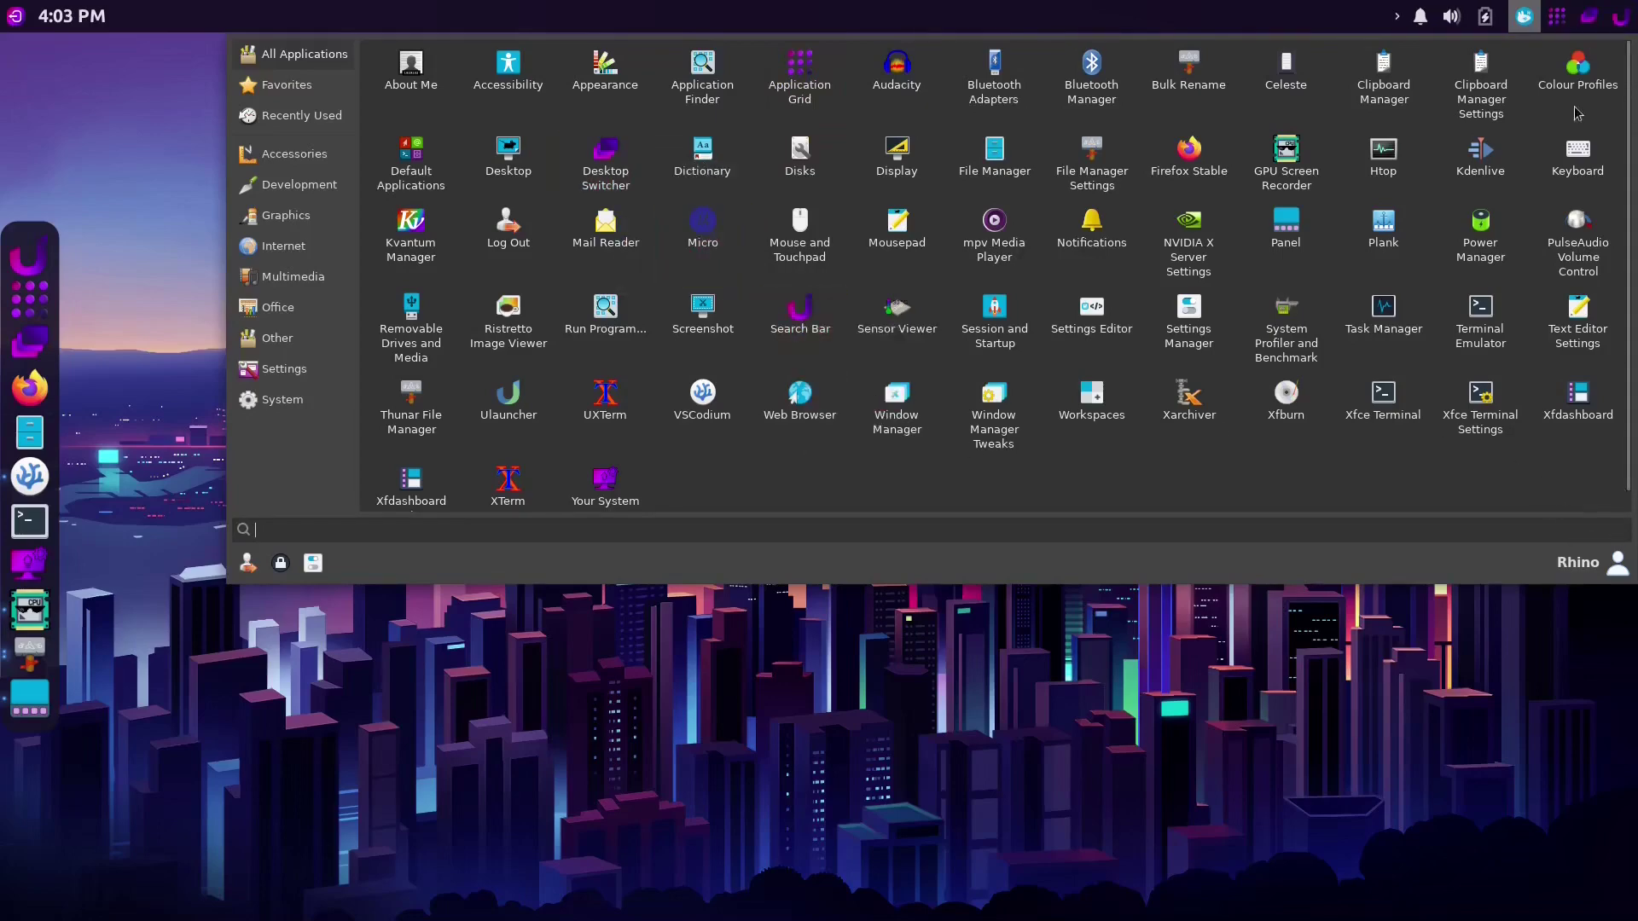
{"action": "left_click", "coordinate": [434, 655]}
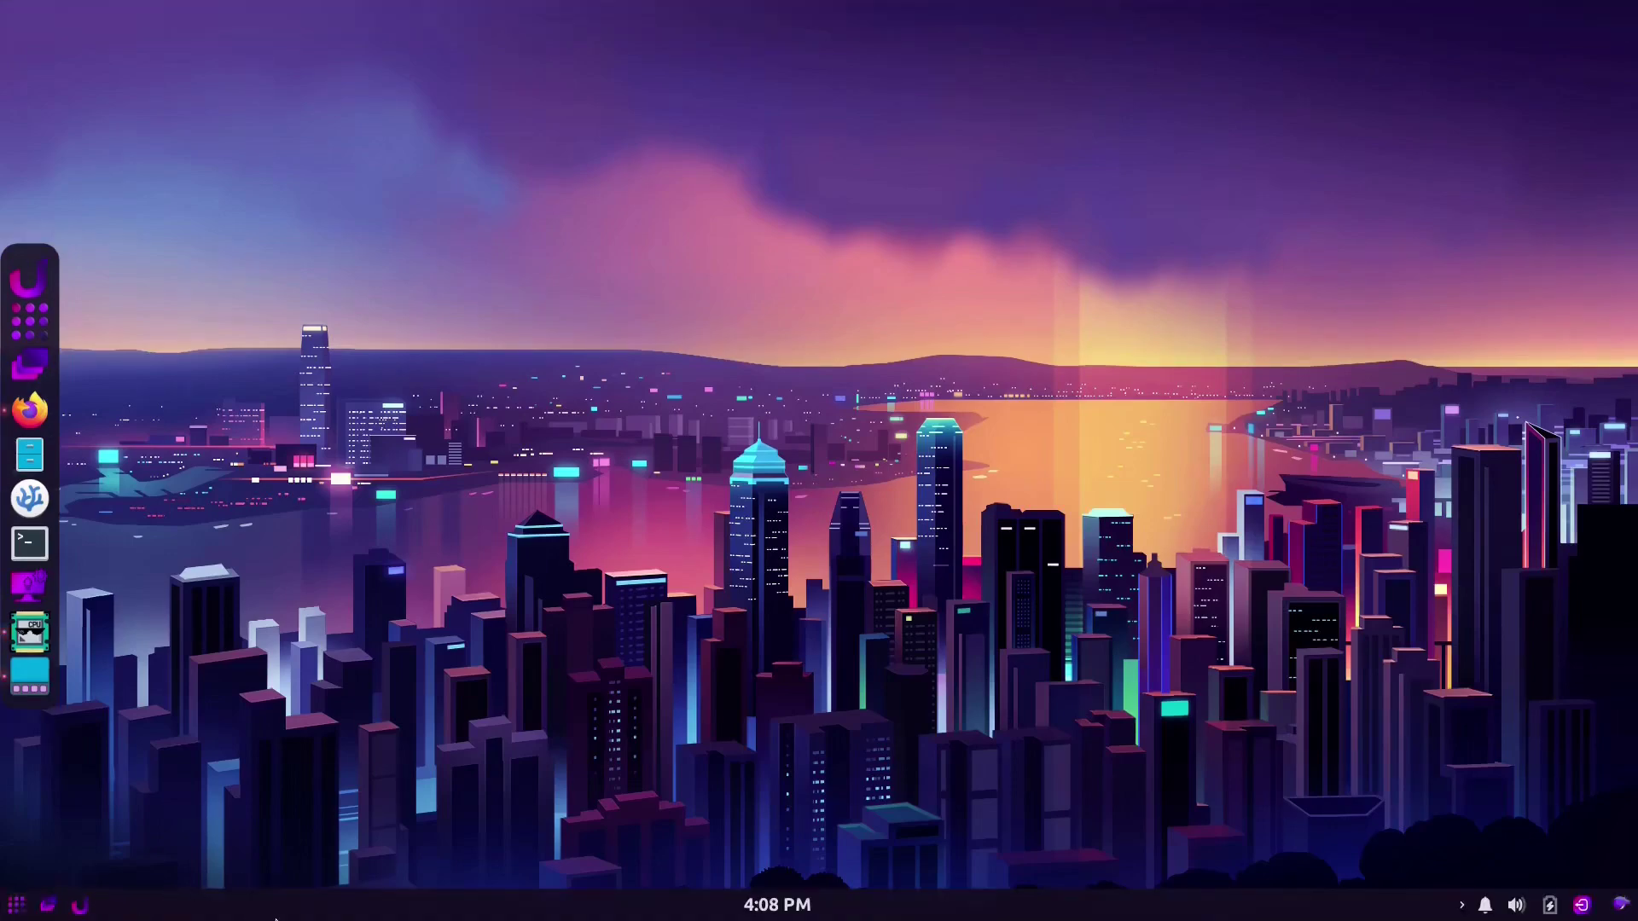
Unlock the Xfce panel, move it to the top screen edge and lock it again
{"action": "right_click", "coordinate": [328, 908]}
{"action": "mouse_move", "coordinate": [341, 875]}
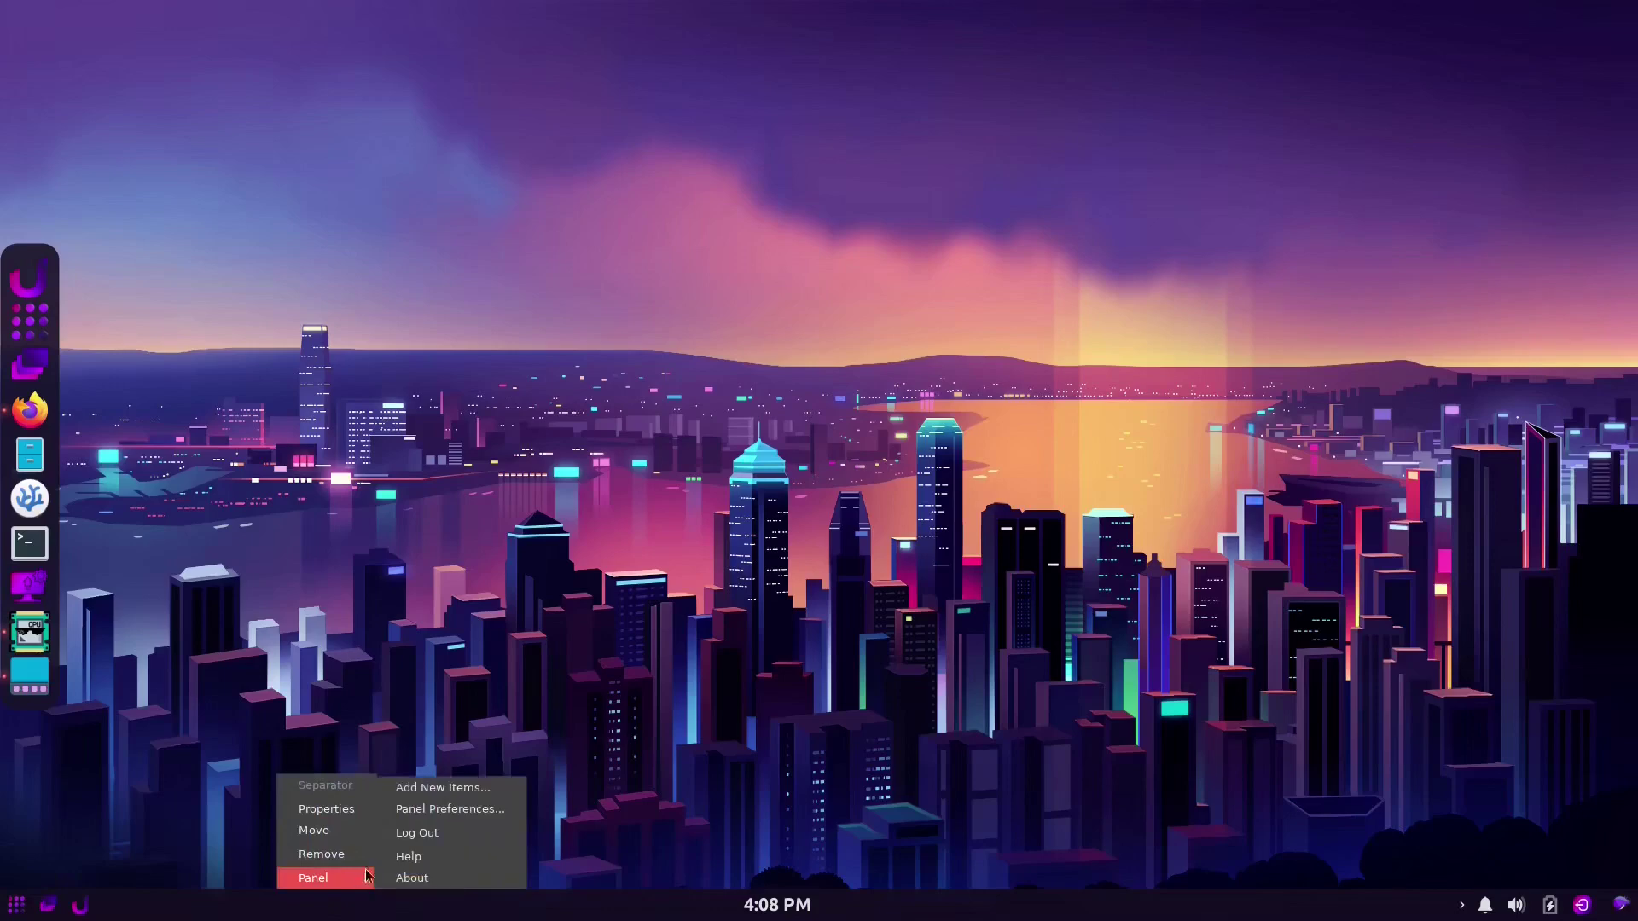
{"action": "left_click", "coordinate": [418, 807]}
{"action": "left_click", "coordinate": [696, 380]}
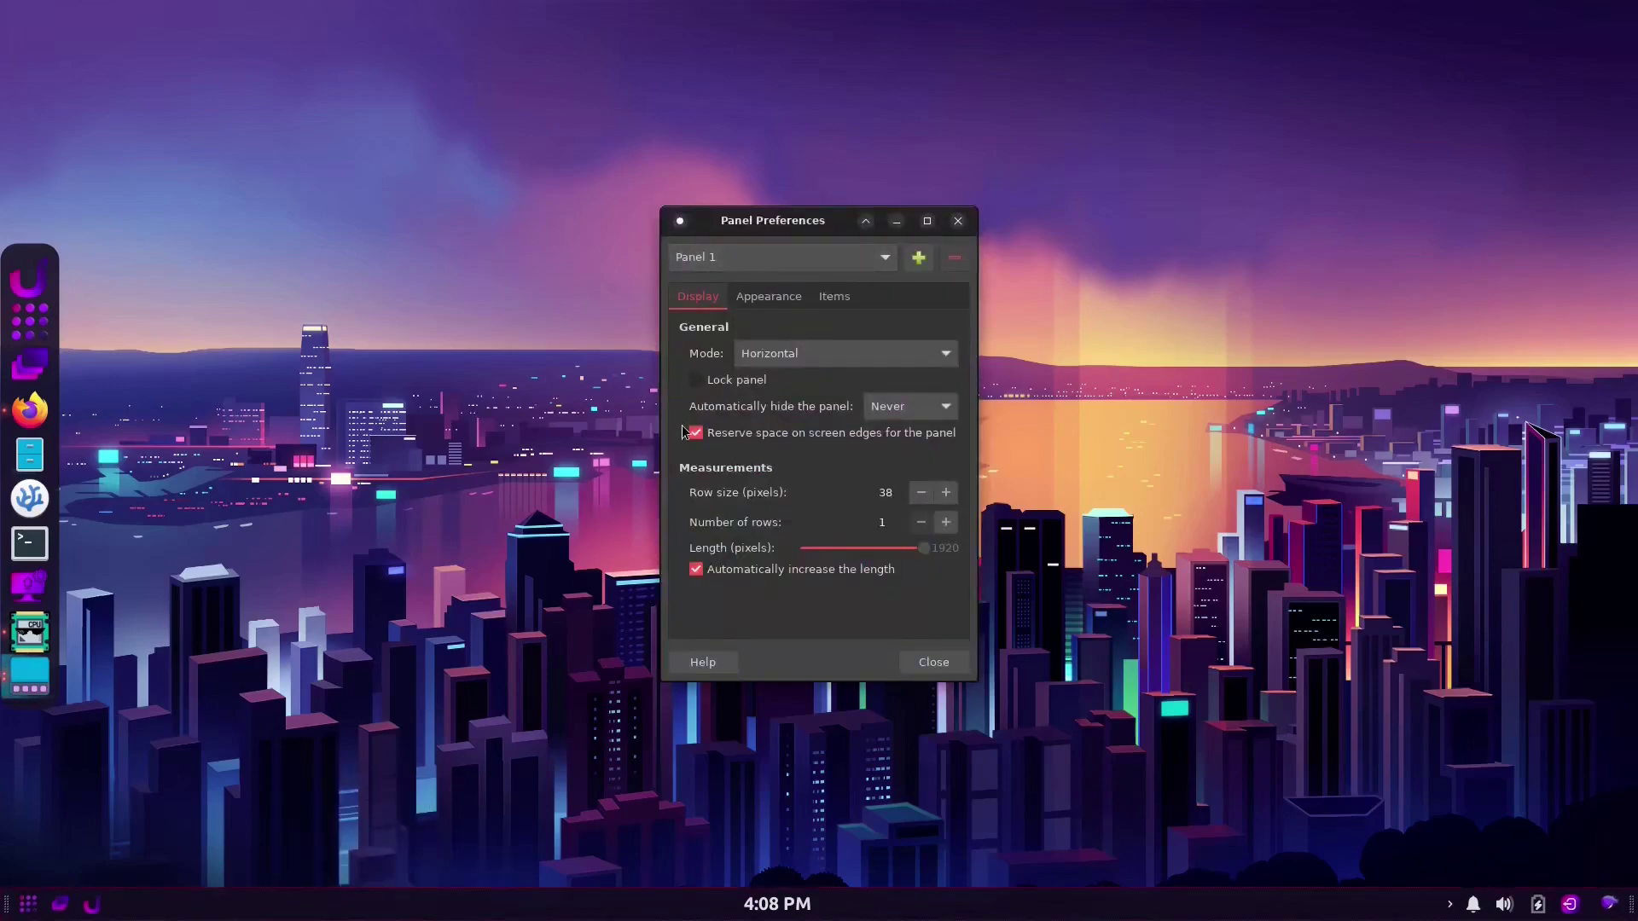
{"action": "left_click_drag", "start_coordinate": [6, 906], "coordinate": [19, 30]}
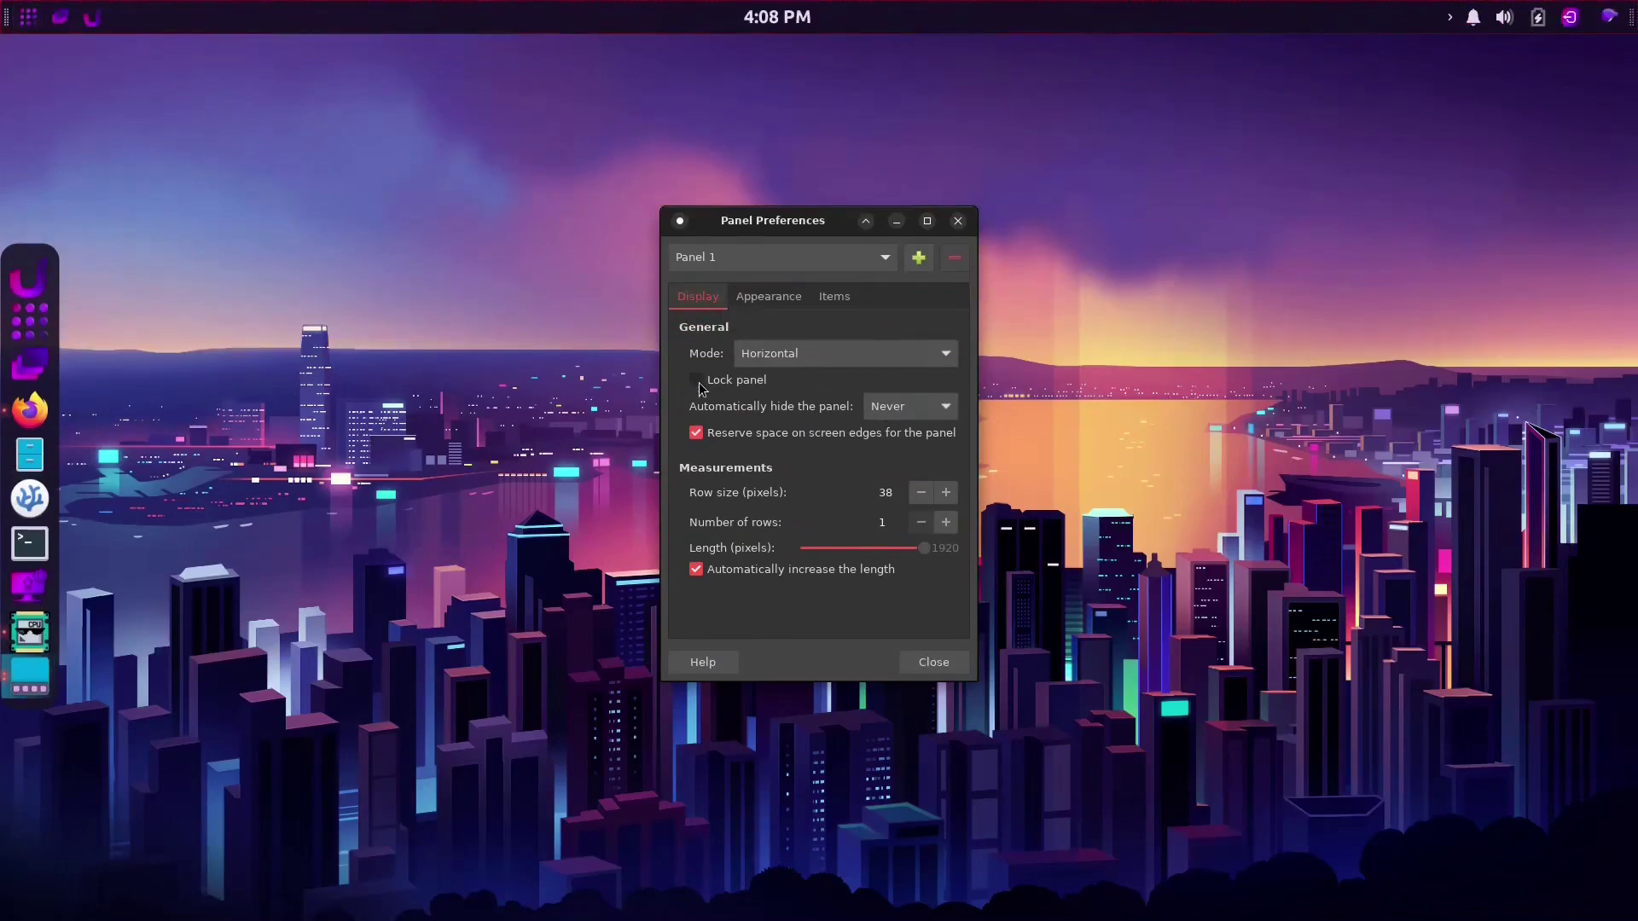
{"action": "left_click", "coordinate": [697, 381]}
{"action": "left_click", "coordinate": [934, 663]}
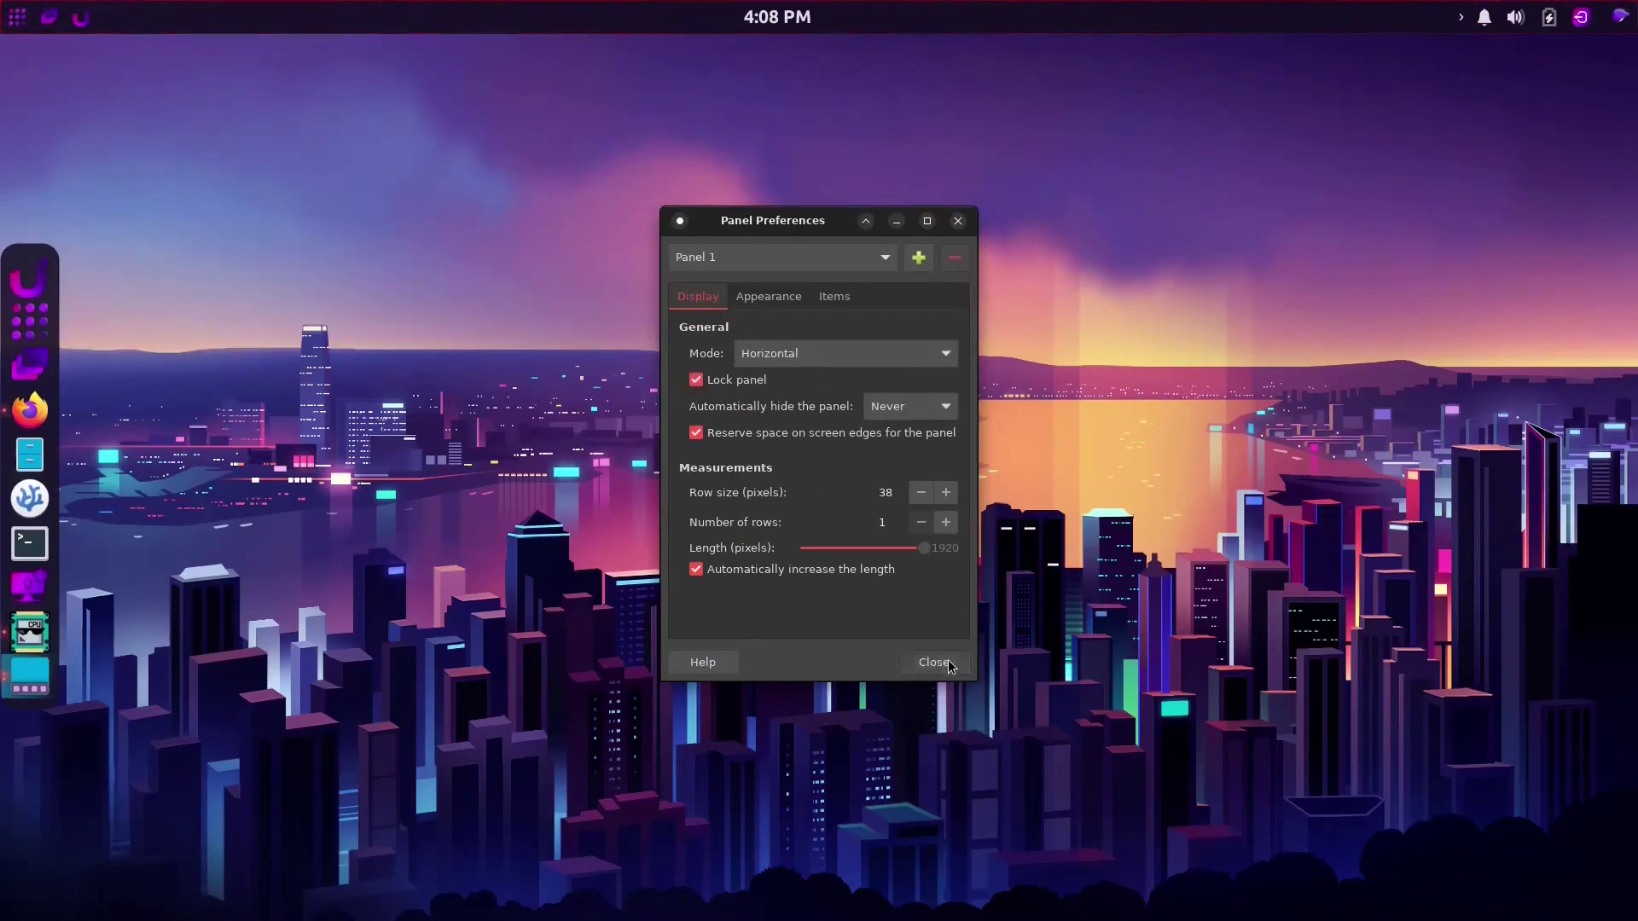
Set the Plank dock's position to Bottom in its preferences
{"action": "right_click", "coordinate": [25, 468]}
{"action": "left_click", "coordinate": [58, 529]}
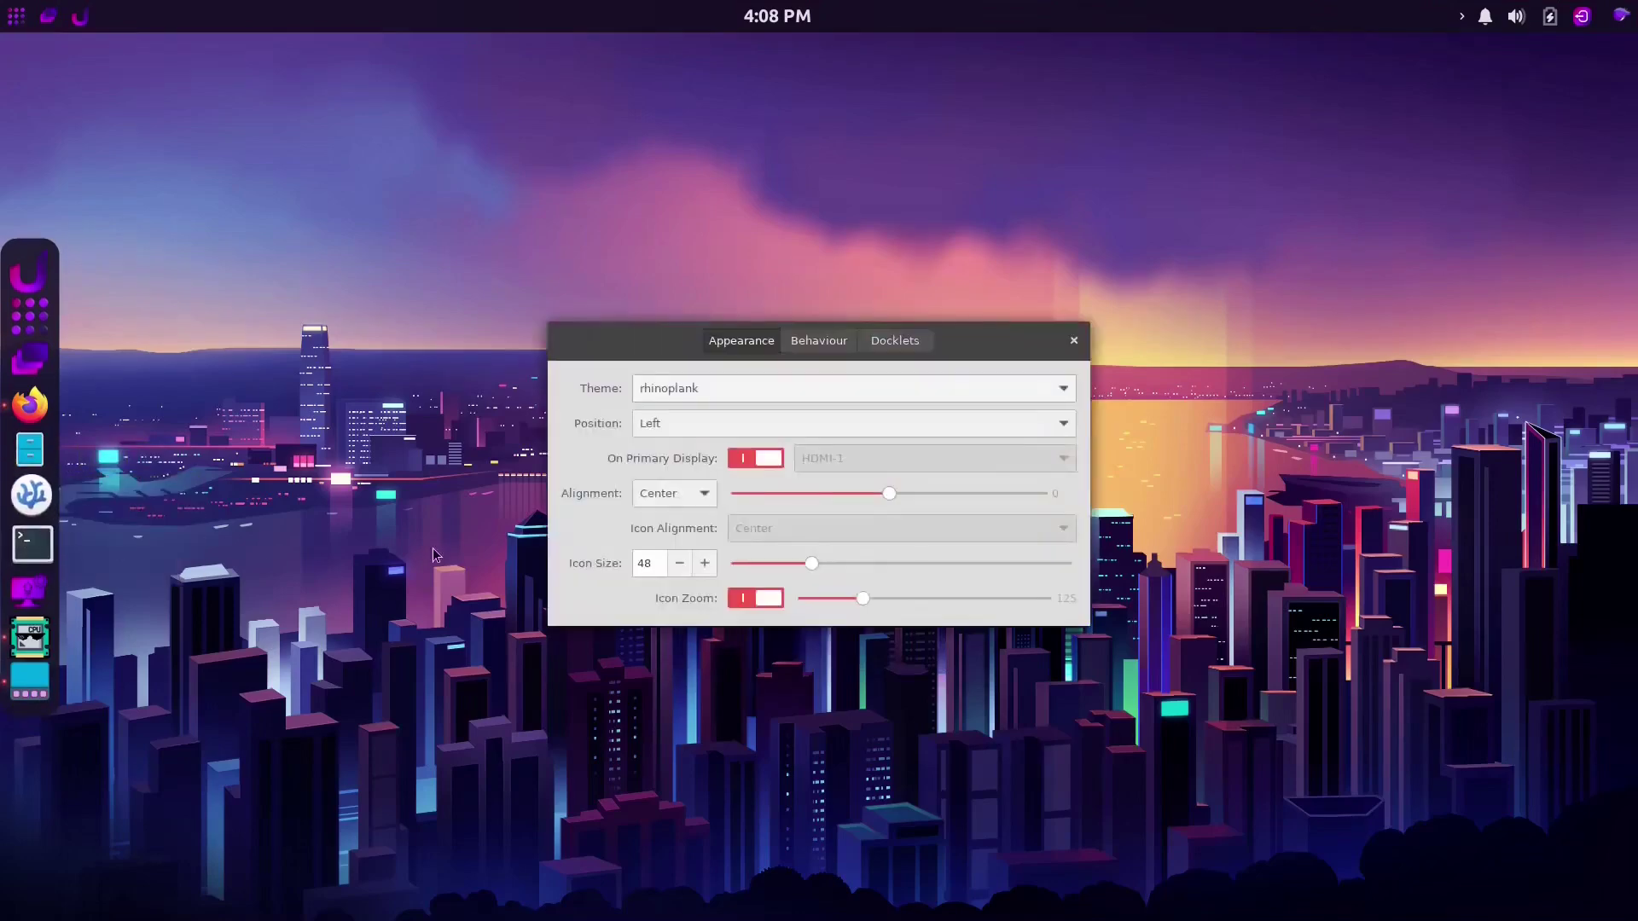
{"action": "left_click", "coordinate": [663, 431]}
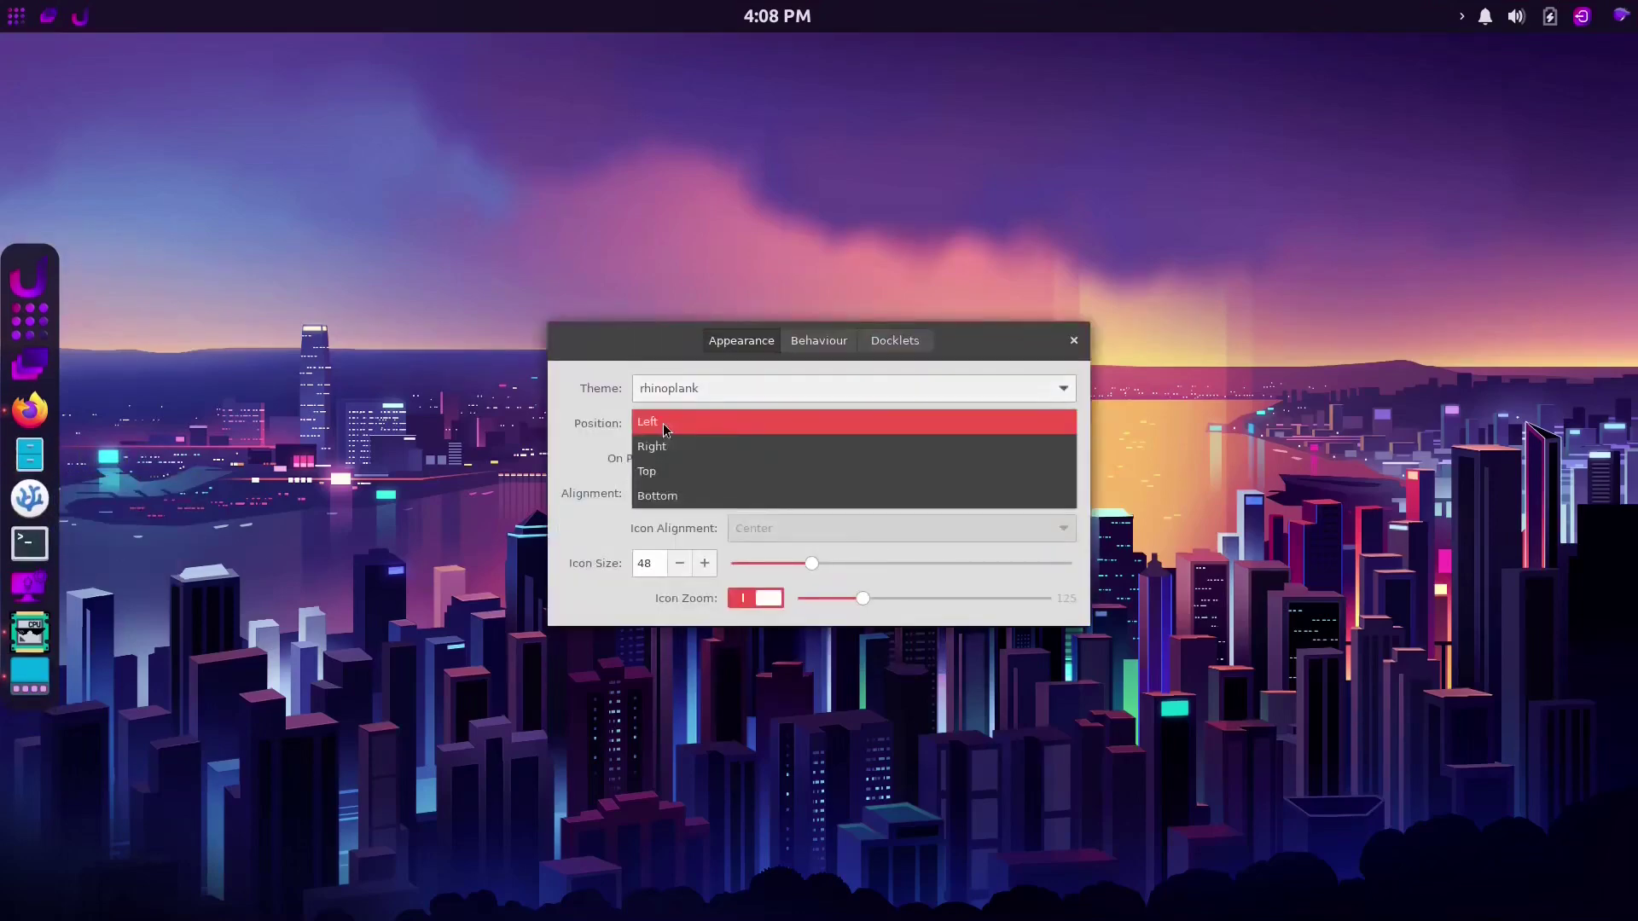
{"action": "left_click", "coordinate": [674, 494]}
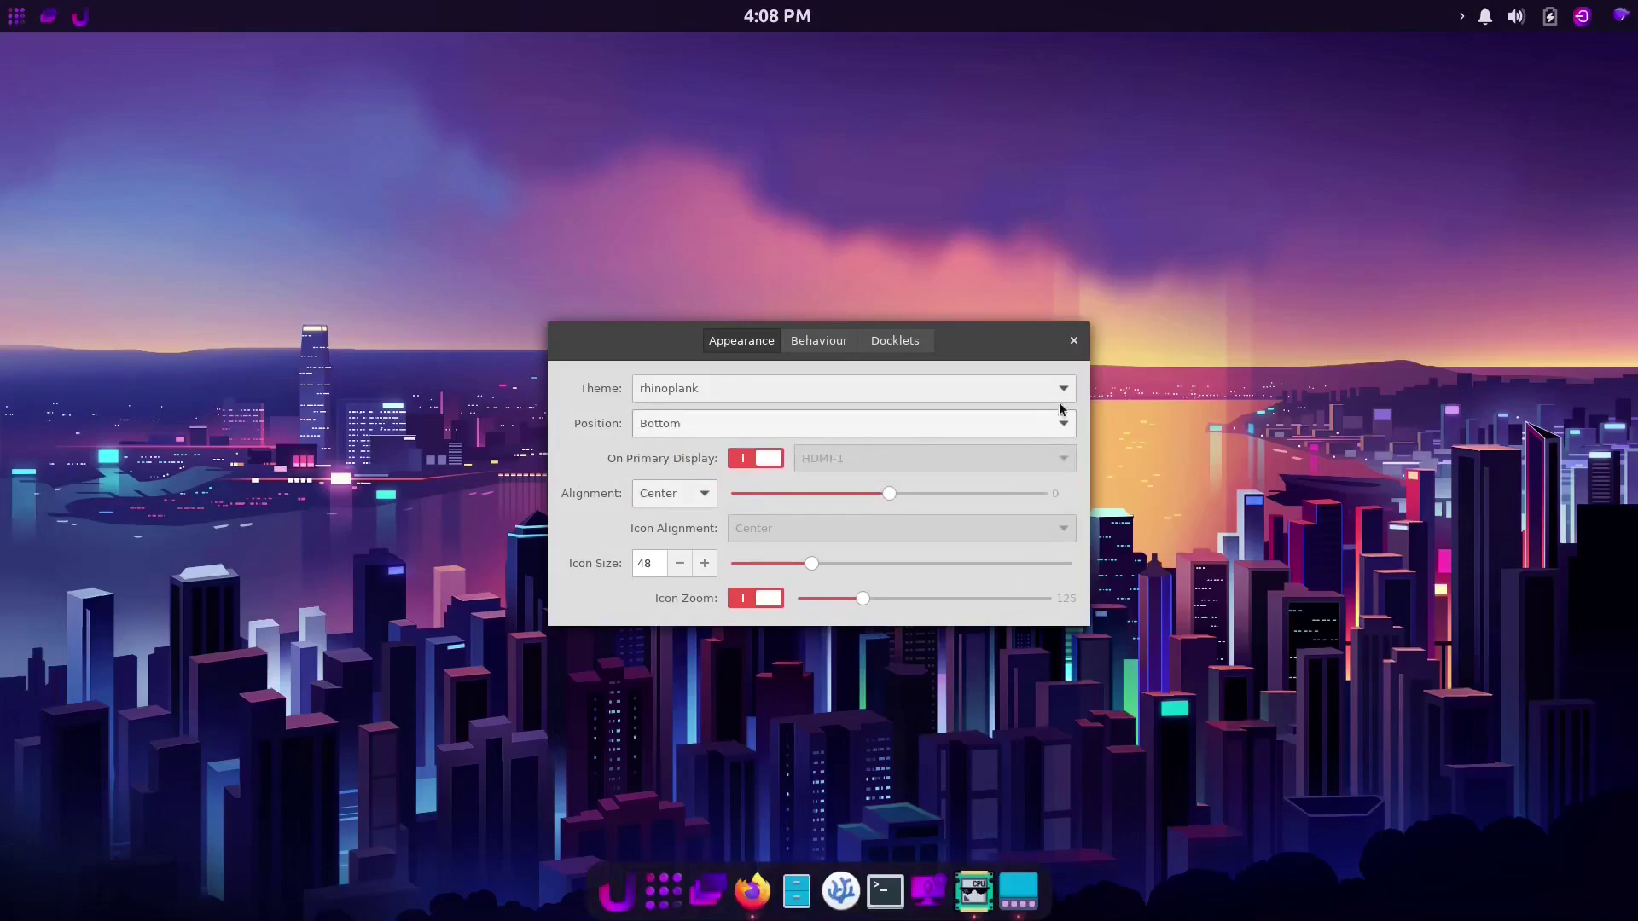
{"action": "left_click", "coordinate": [1075, 342]}
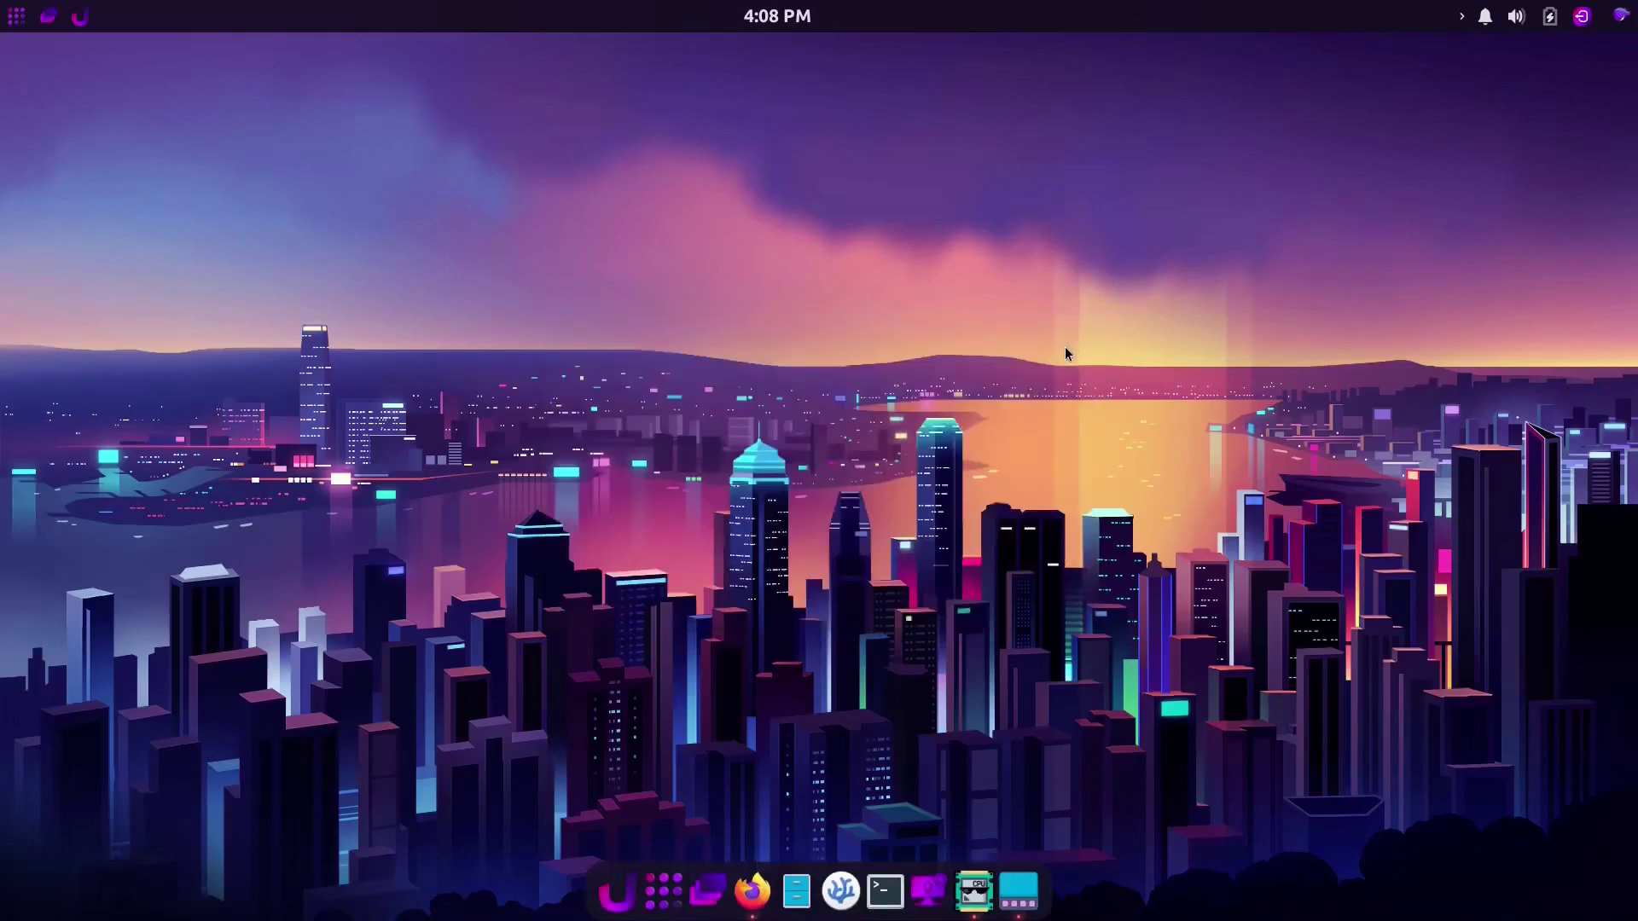
{"action": "right_click", "coordinate": [1619, 15]}
Keep Whisker Menu application icons at Small and drag the menu's bottom edge up to shorten it
{"action": "left_click", "coordinate": [1553, 89]}
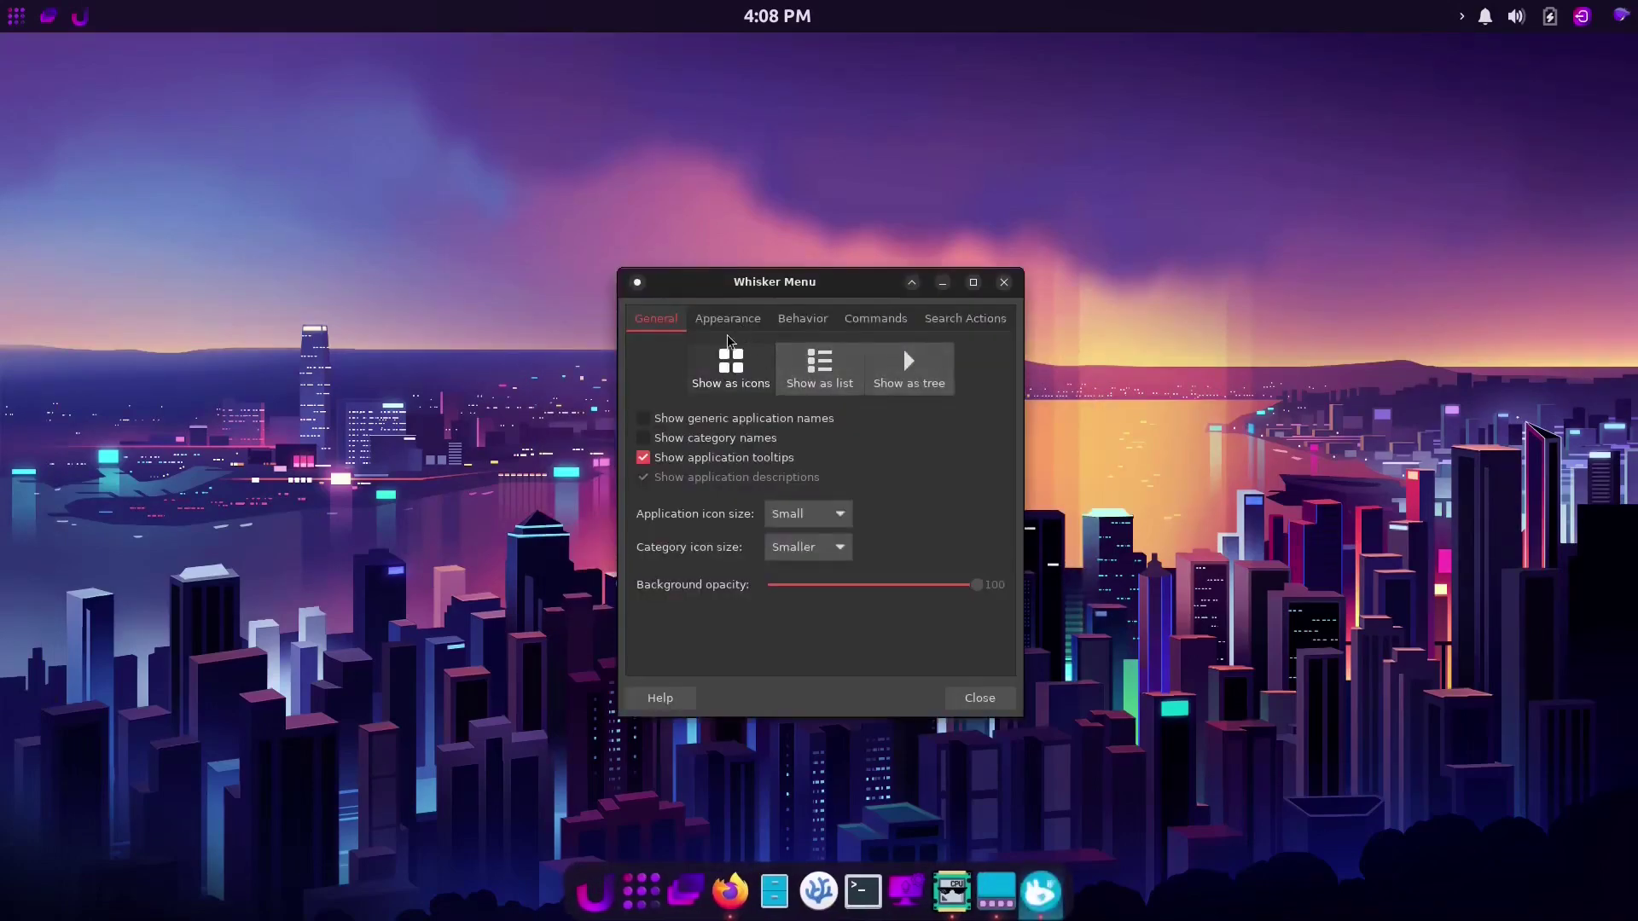
{"action": "left_click", "coordinate": [783, 515]}
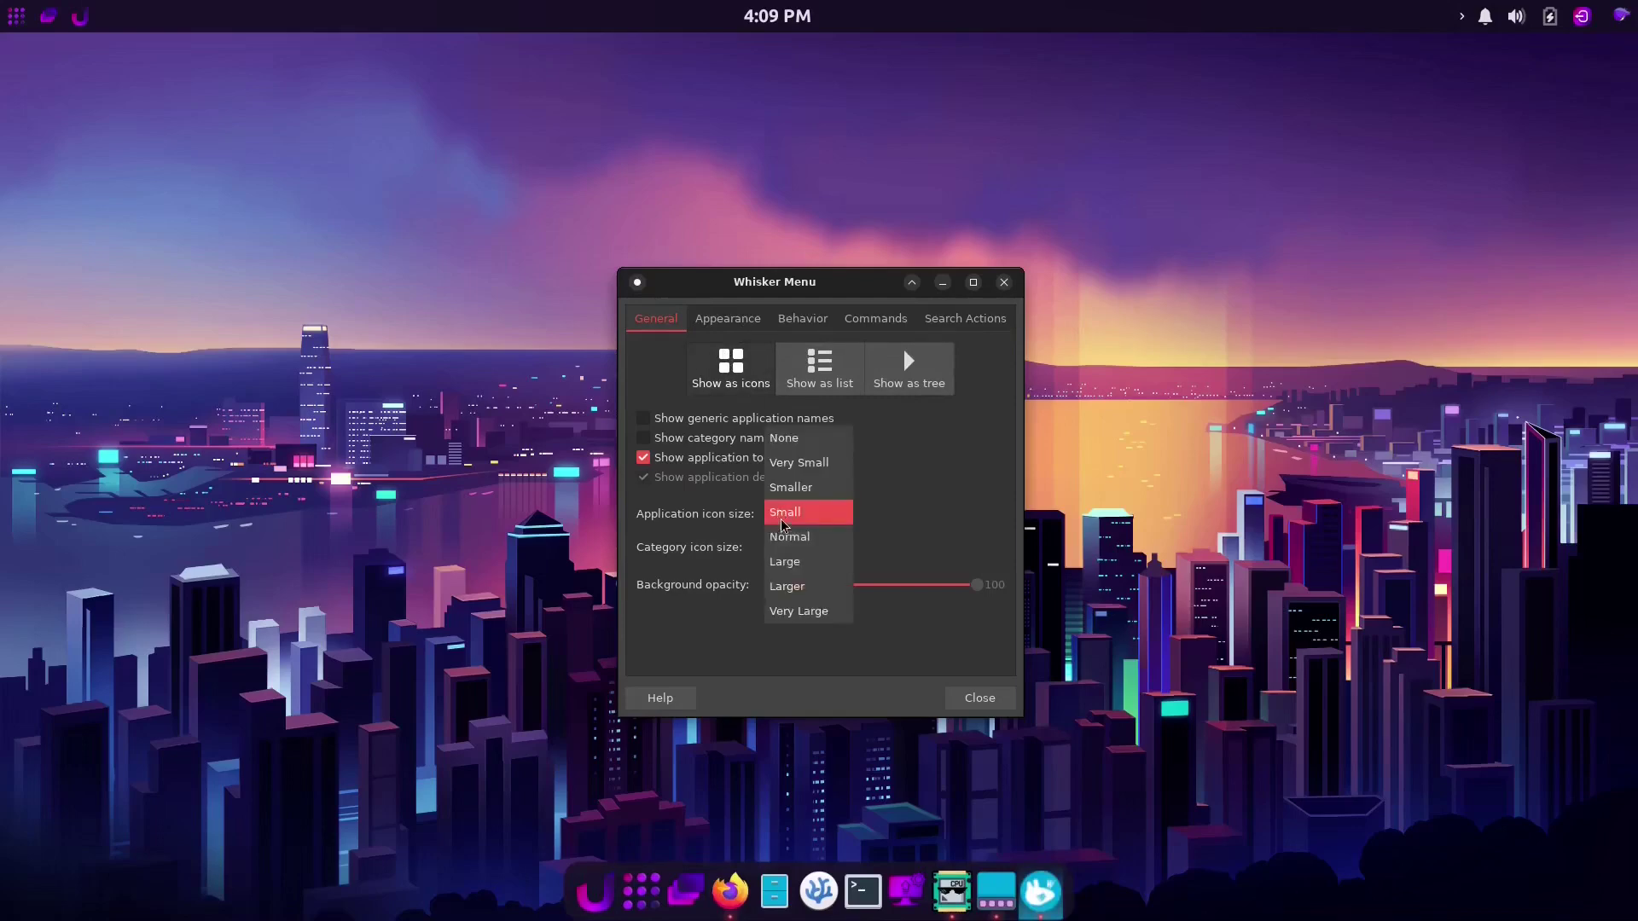
{"action": "left_click", "coordinate": [782, 515]}
{"action": "left_click", "coordinate": [980, 698]}
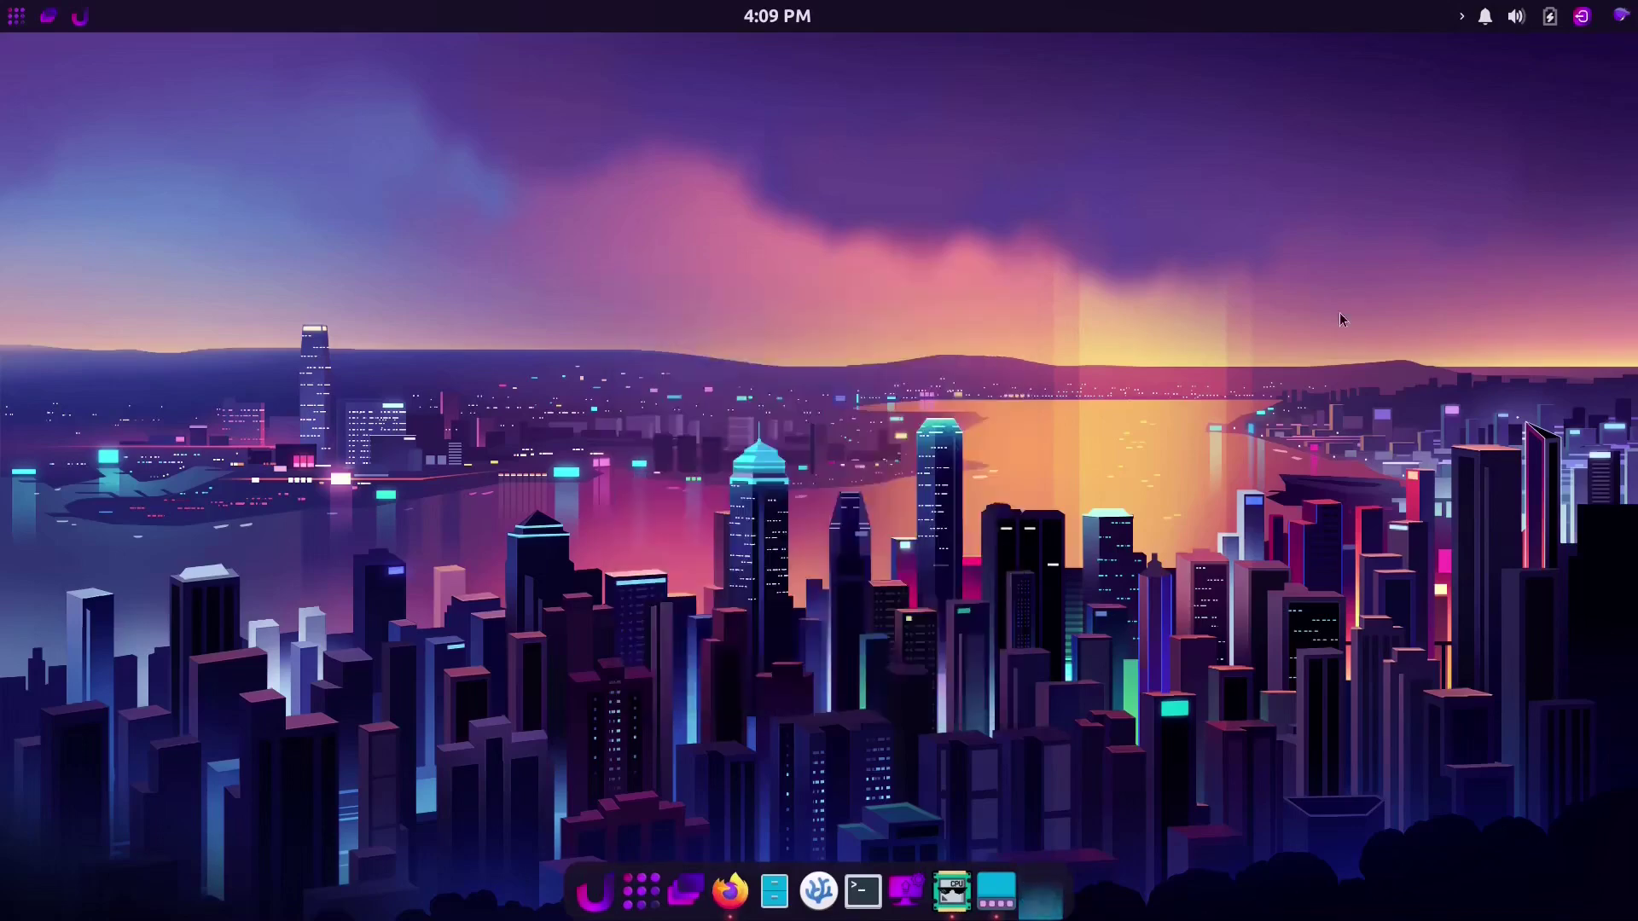
{"action": "left_click", "coordinate": [1623, 17]}
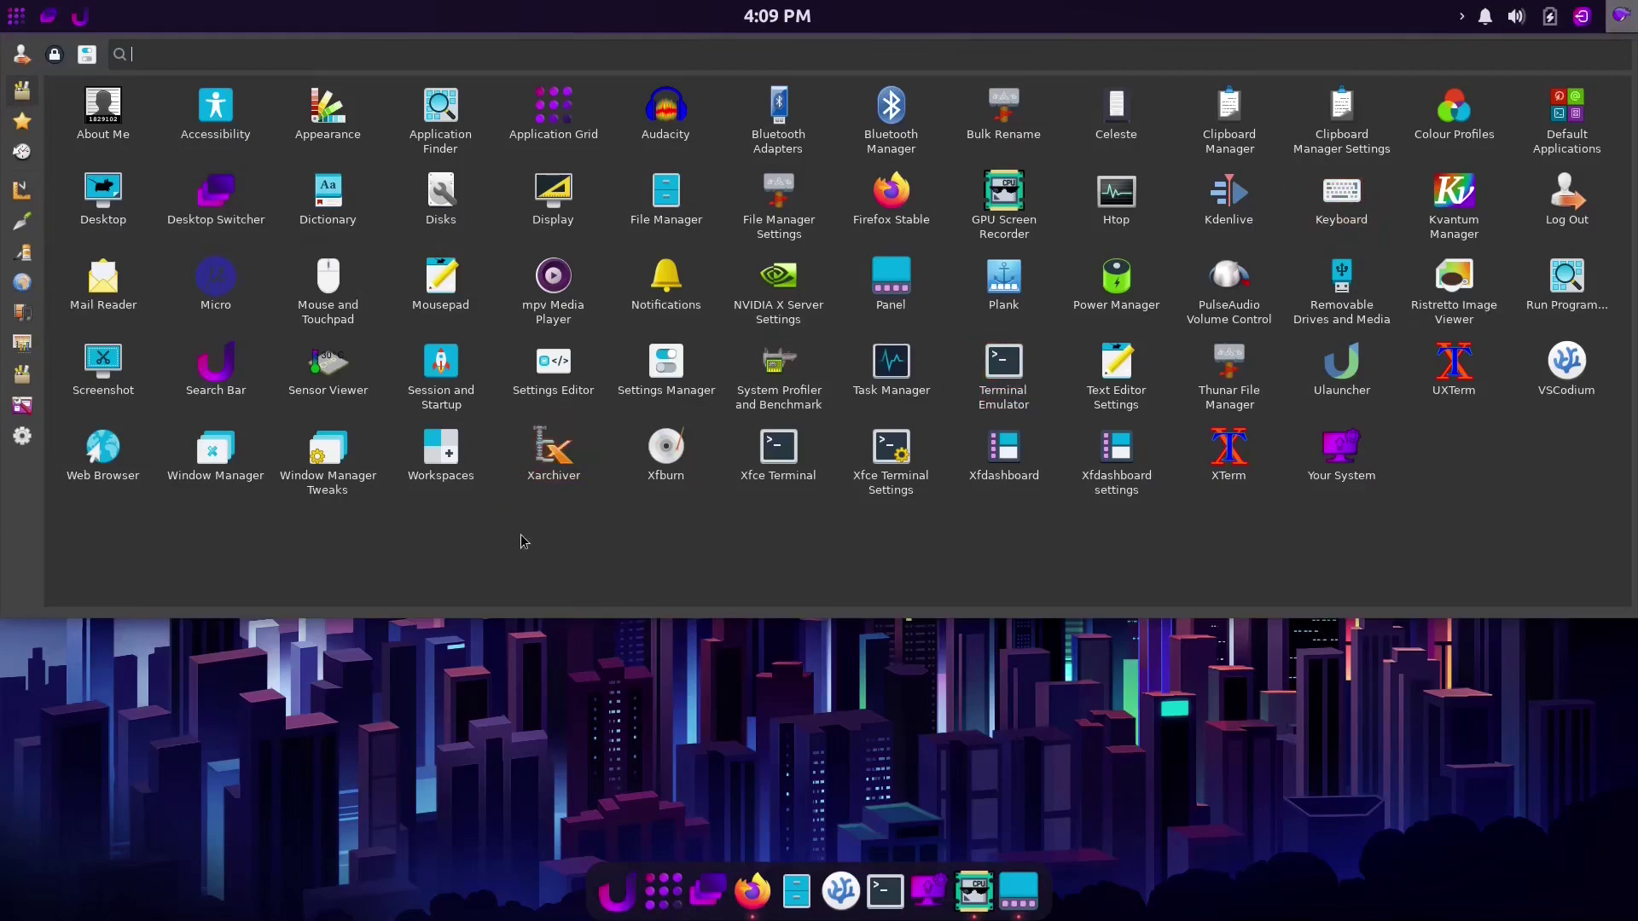
{"action": "left_click_drag", "start_coordinate": [525, 614], "coordinate": [533, 528]}
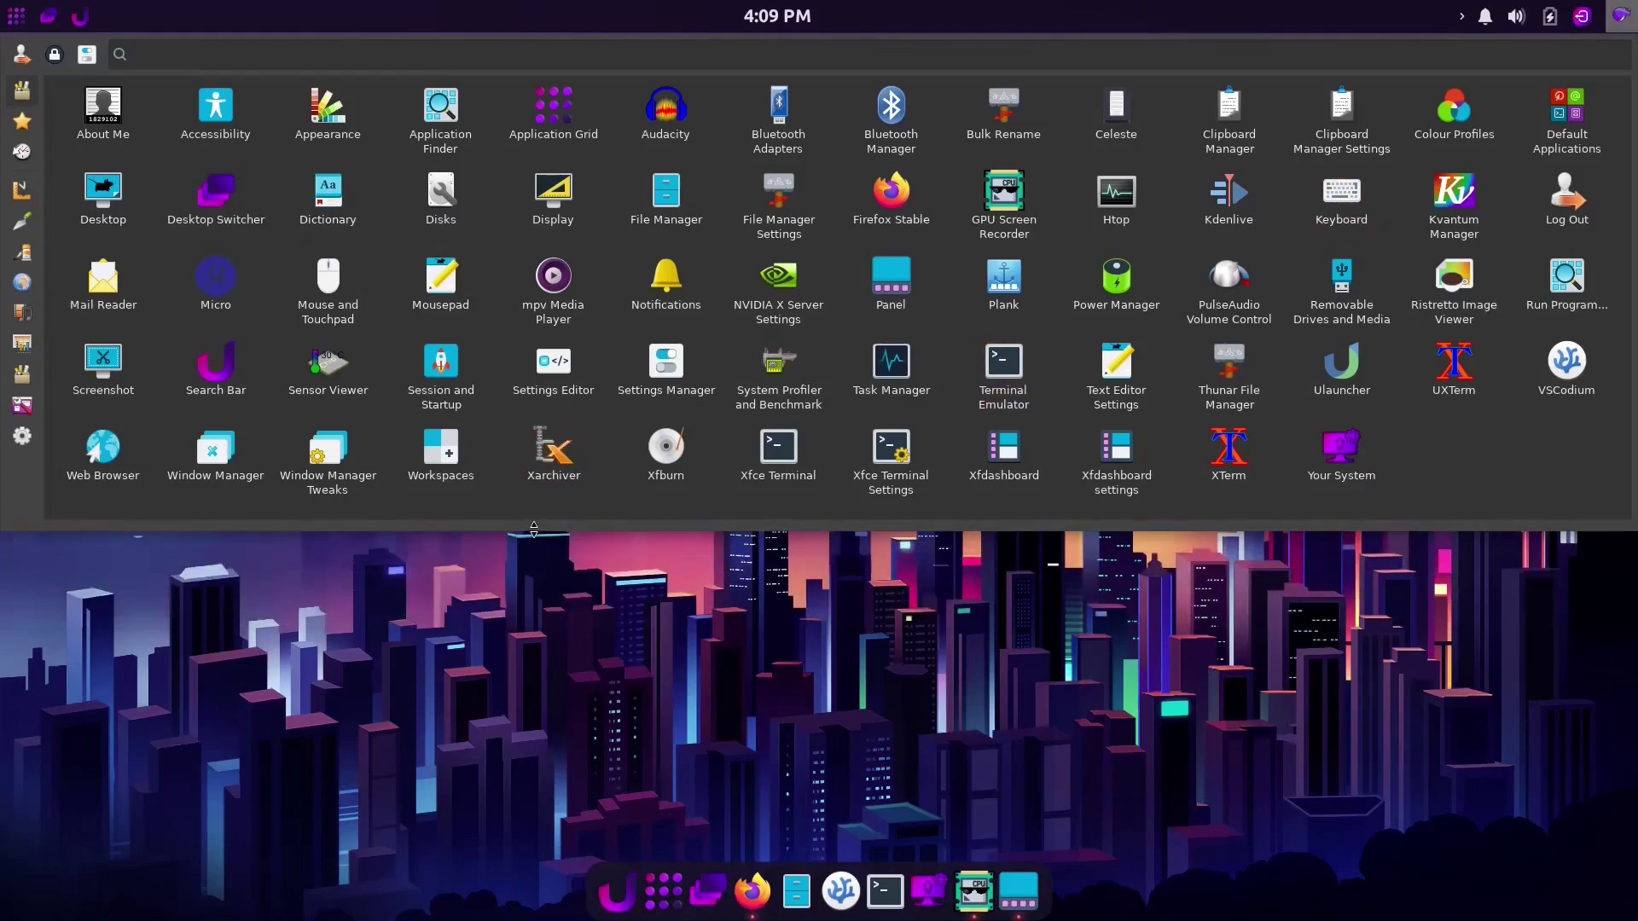
{"action": "left_click", "coordinate": [535, 635]}
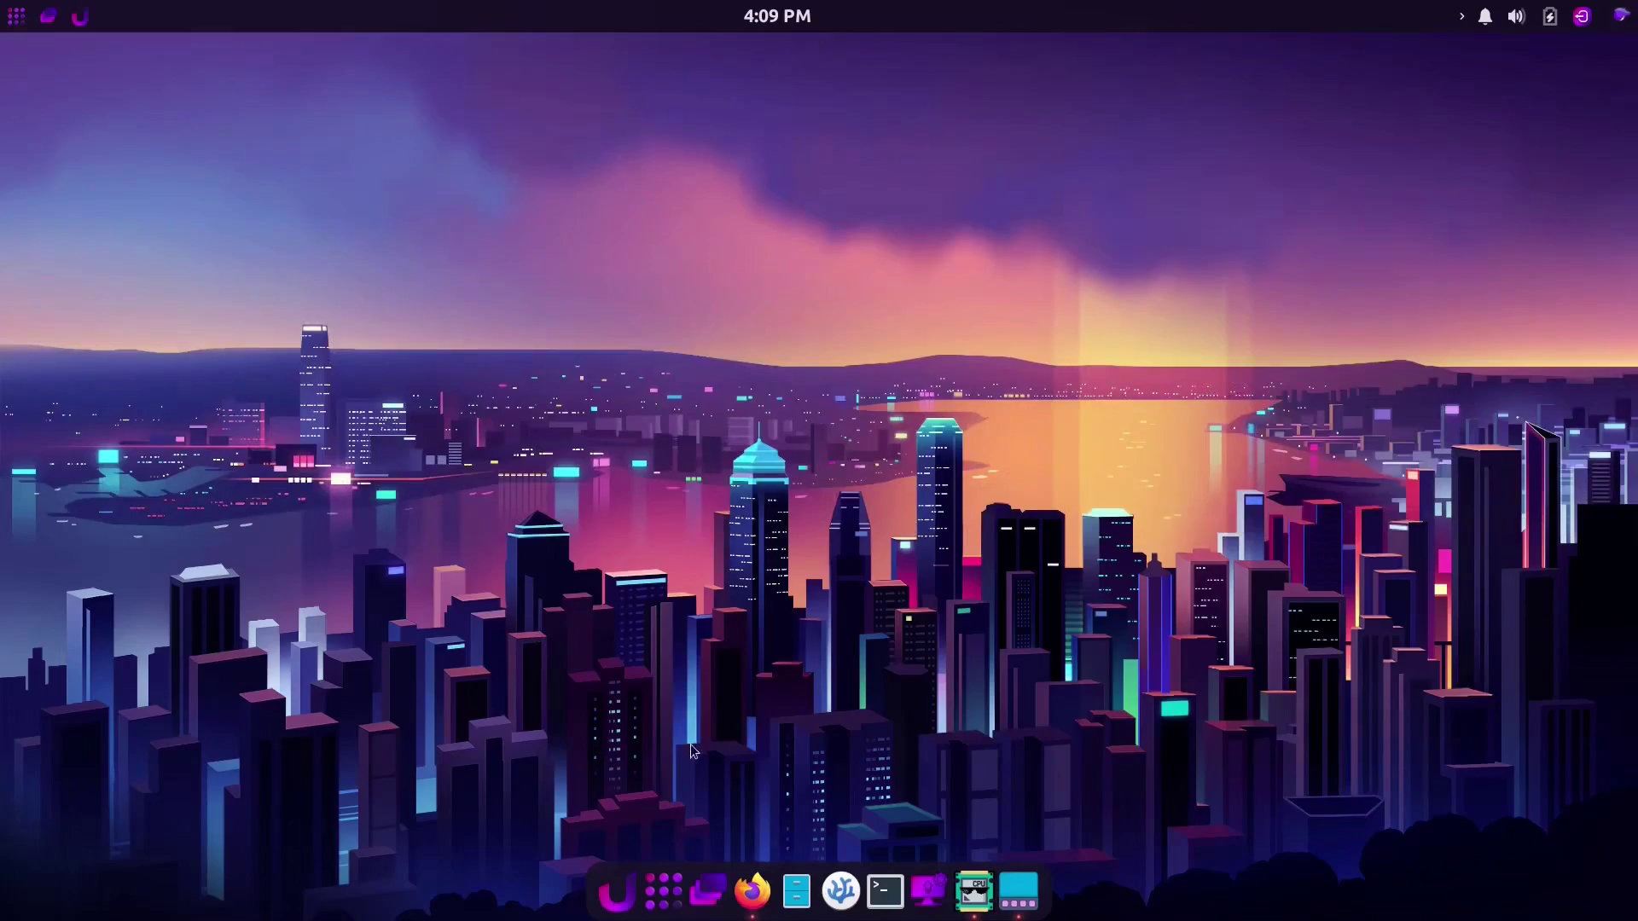
Browse both pages of the application grid, then launch Firefox on the Rhino Linux site
{"action": "left_click", "coordinate": [669, 879]}
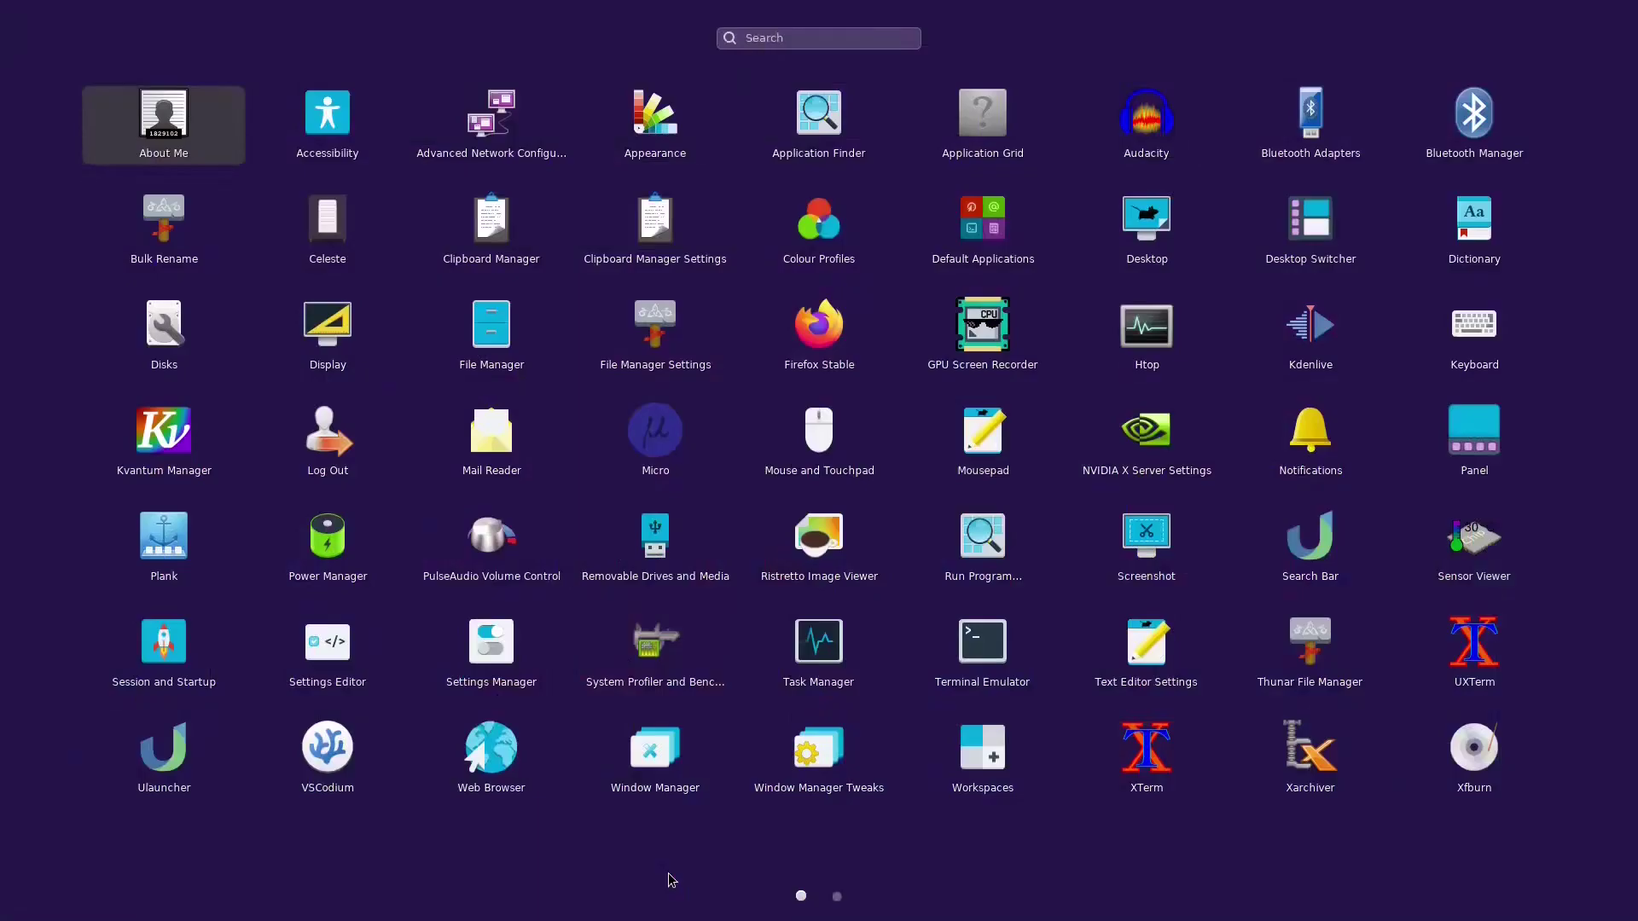
{"action": "left_click", "coordinate": [836, 895]}
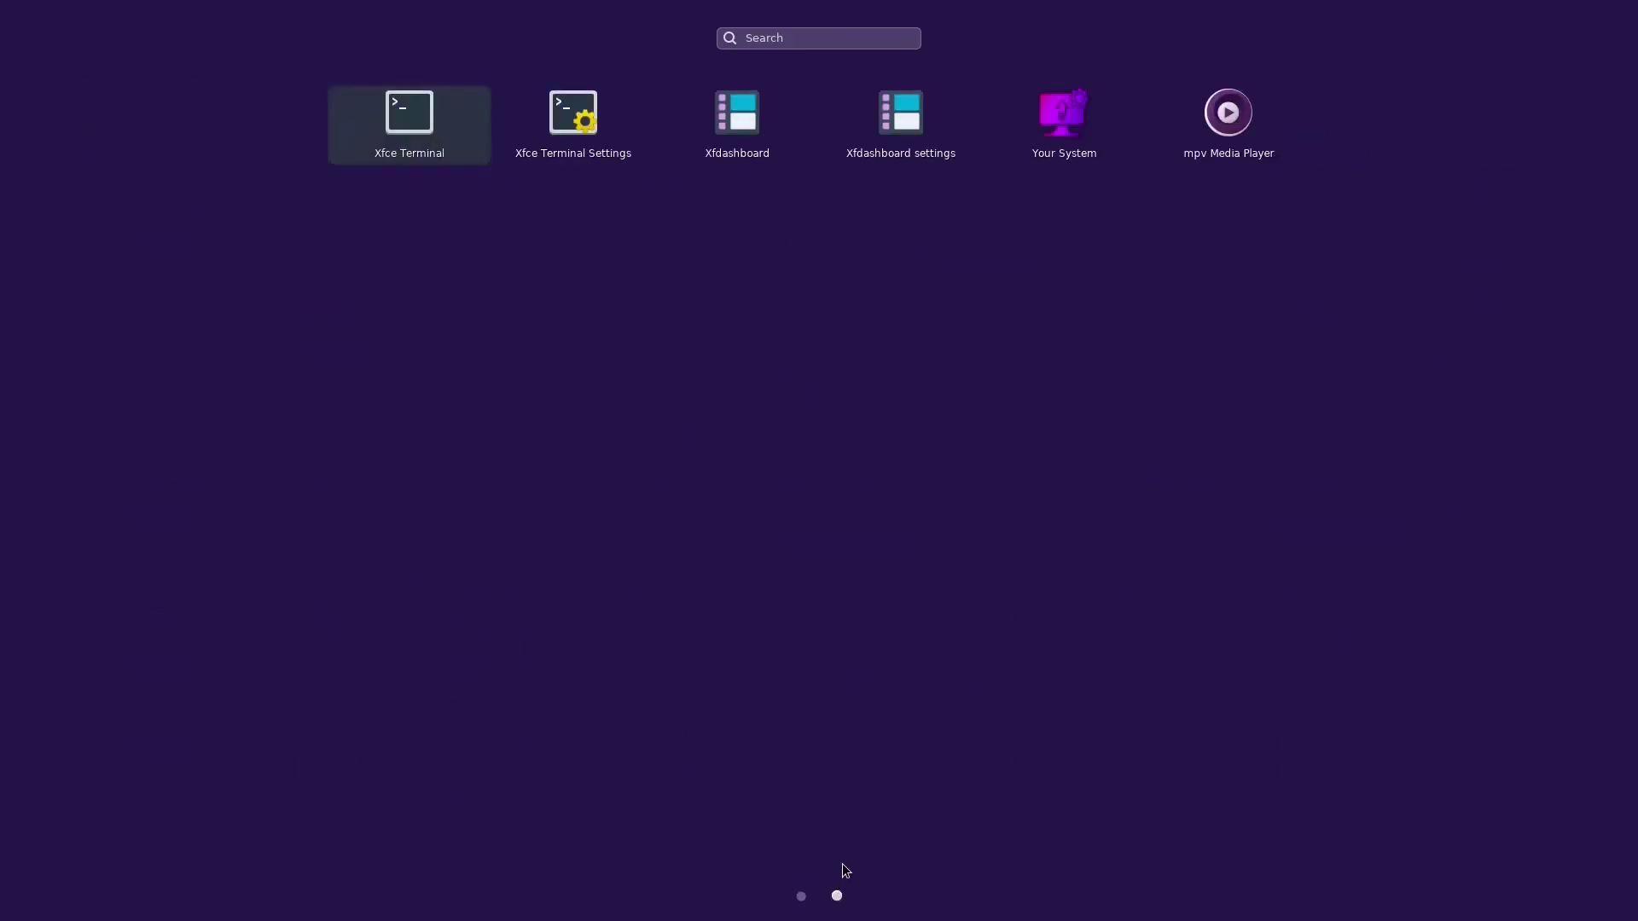
{"action": "left_click", "coordinate": [842, 863]}
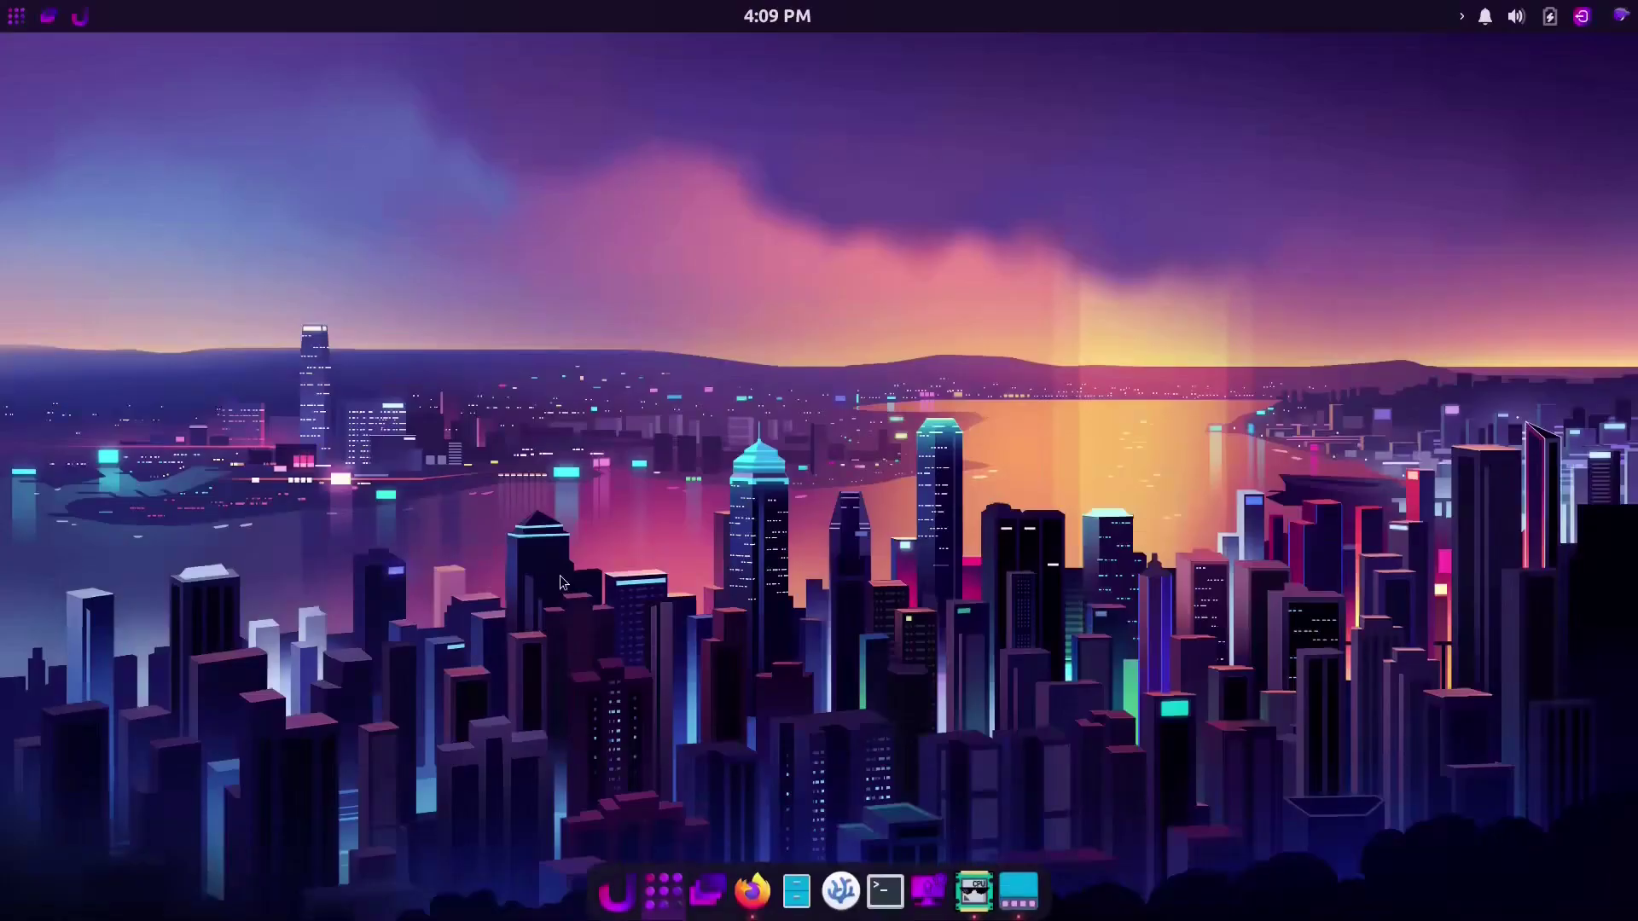
{"action": "left_click", "coordinate": [751, 892]}
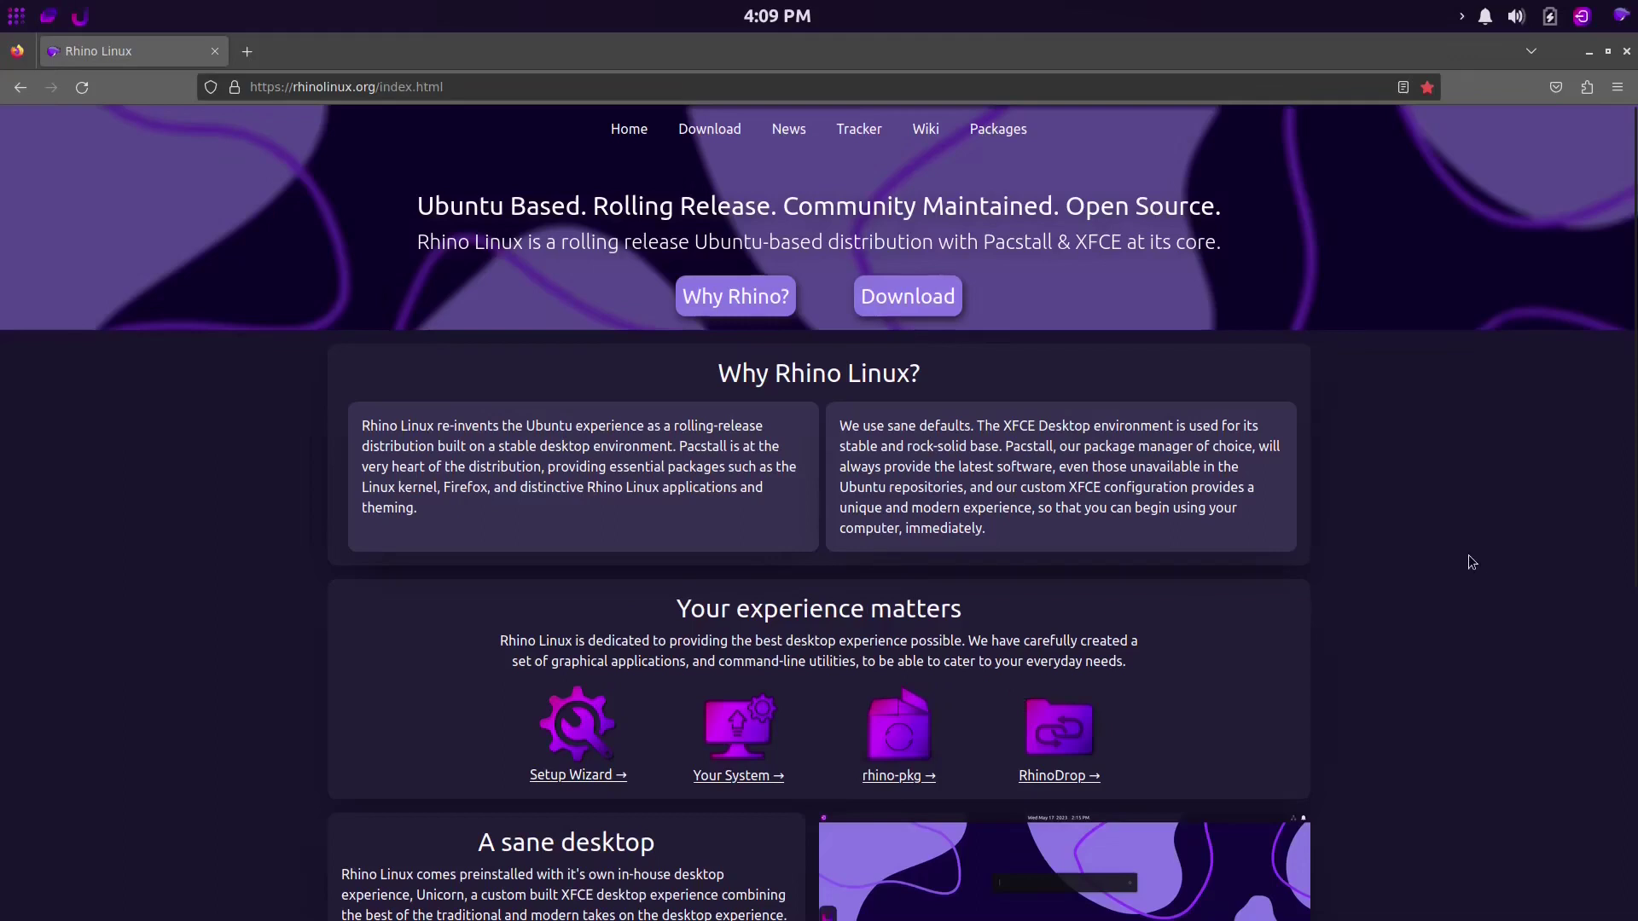
{"action": "scroll", "coordinate": [1266, 505], "scroll_direction": "down", "scroll_amount": 6}
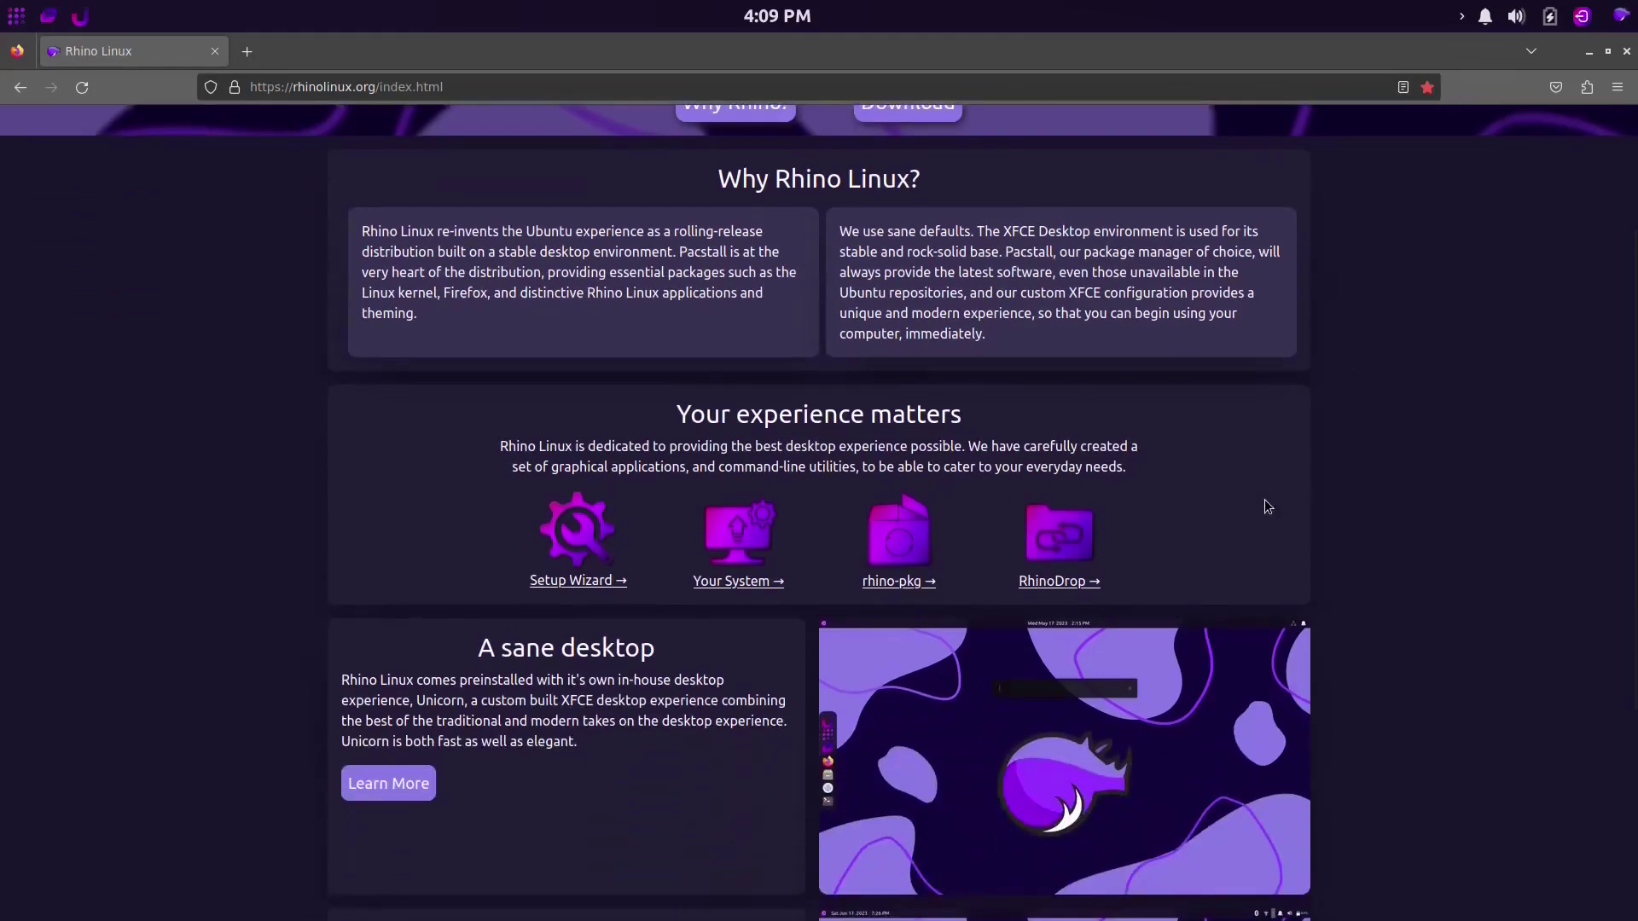
{"action": "scroll", "coordinate": [1264, 505], "scroll_direction": "down", "scroll_amount": 1}
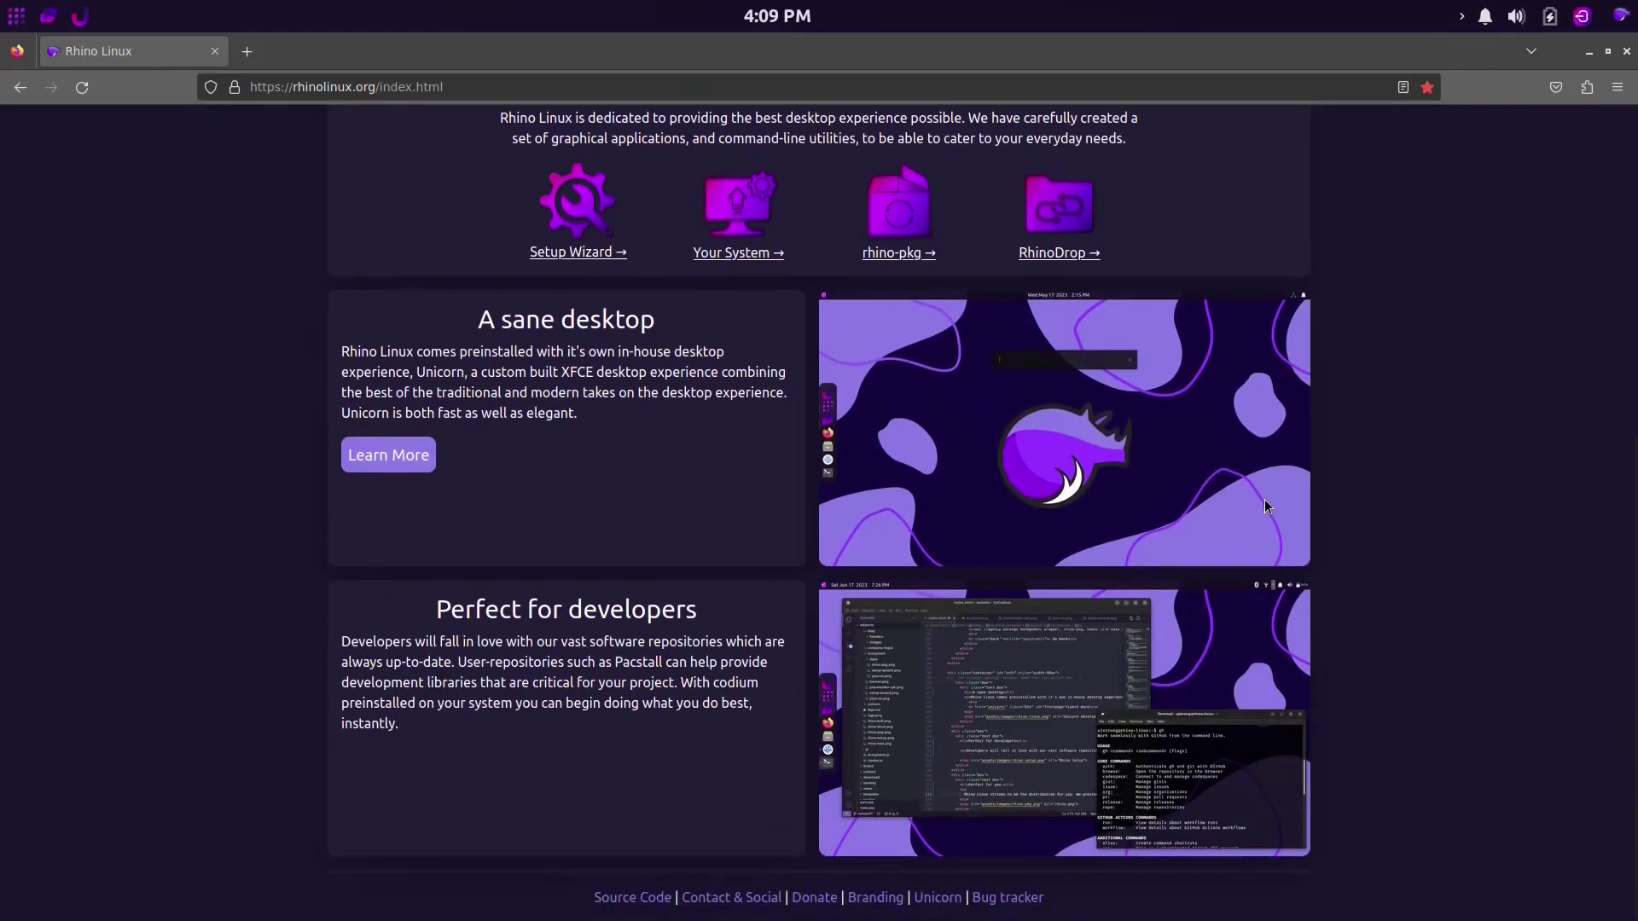
{"action": "scroll", "coordinate": [1194, 487], "scroll_direction": "up", "scroll_amount": 6}
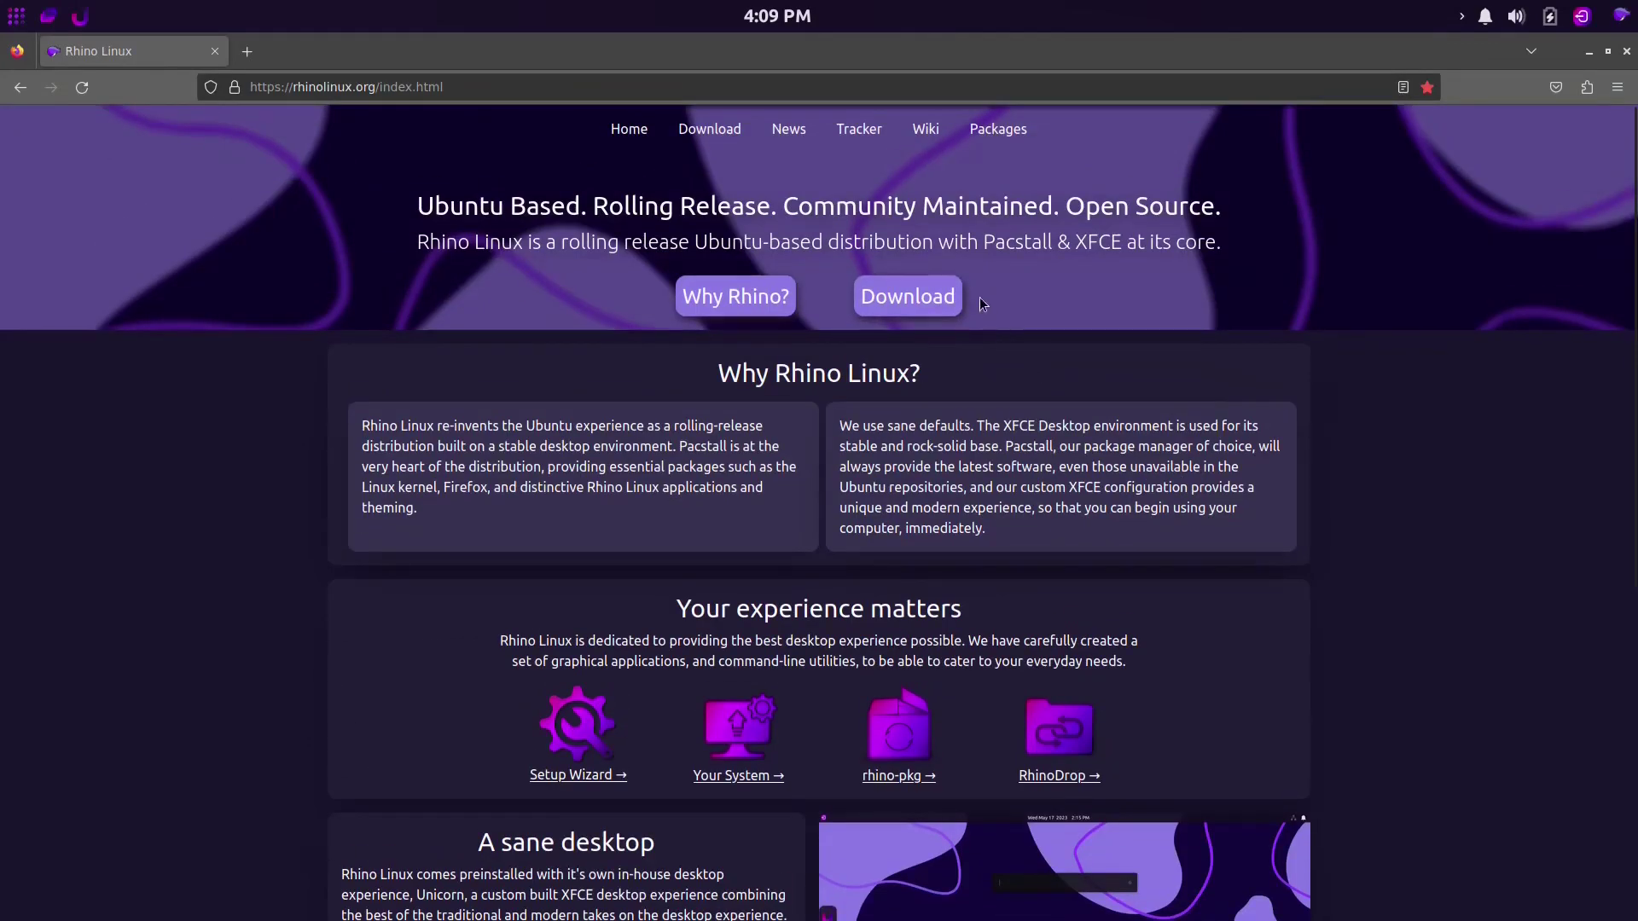
{"action": "left_click", "coordinate": [939, 299]}
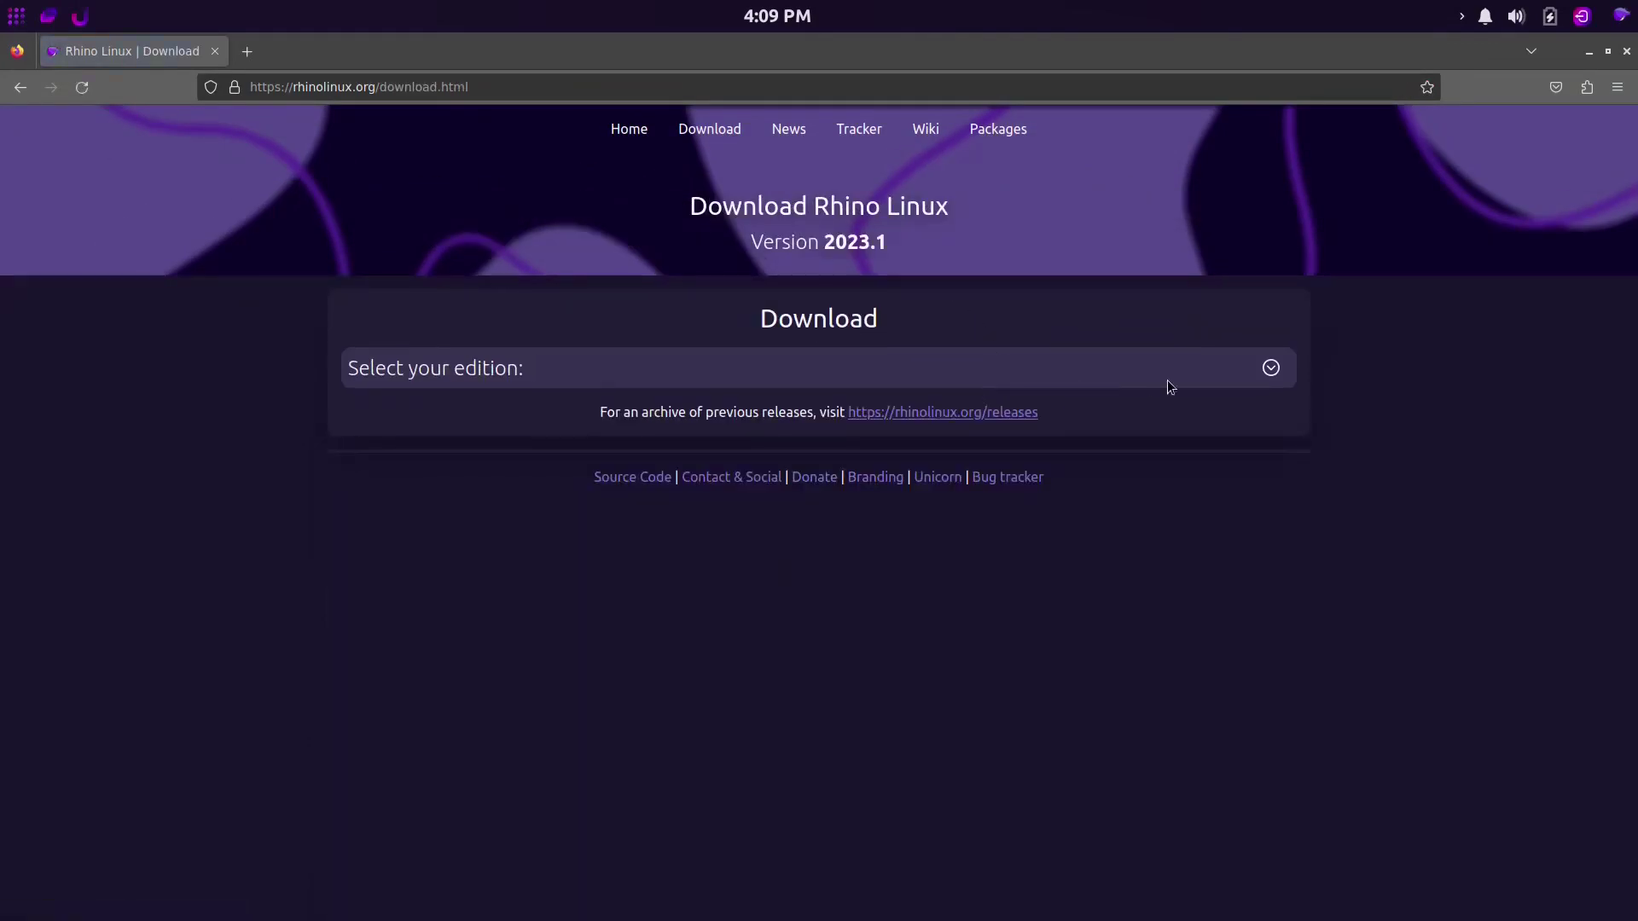
{"action": "left_click", "coordinate": [1268, 376]}
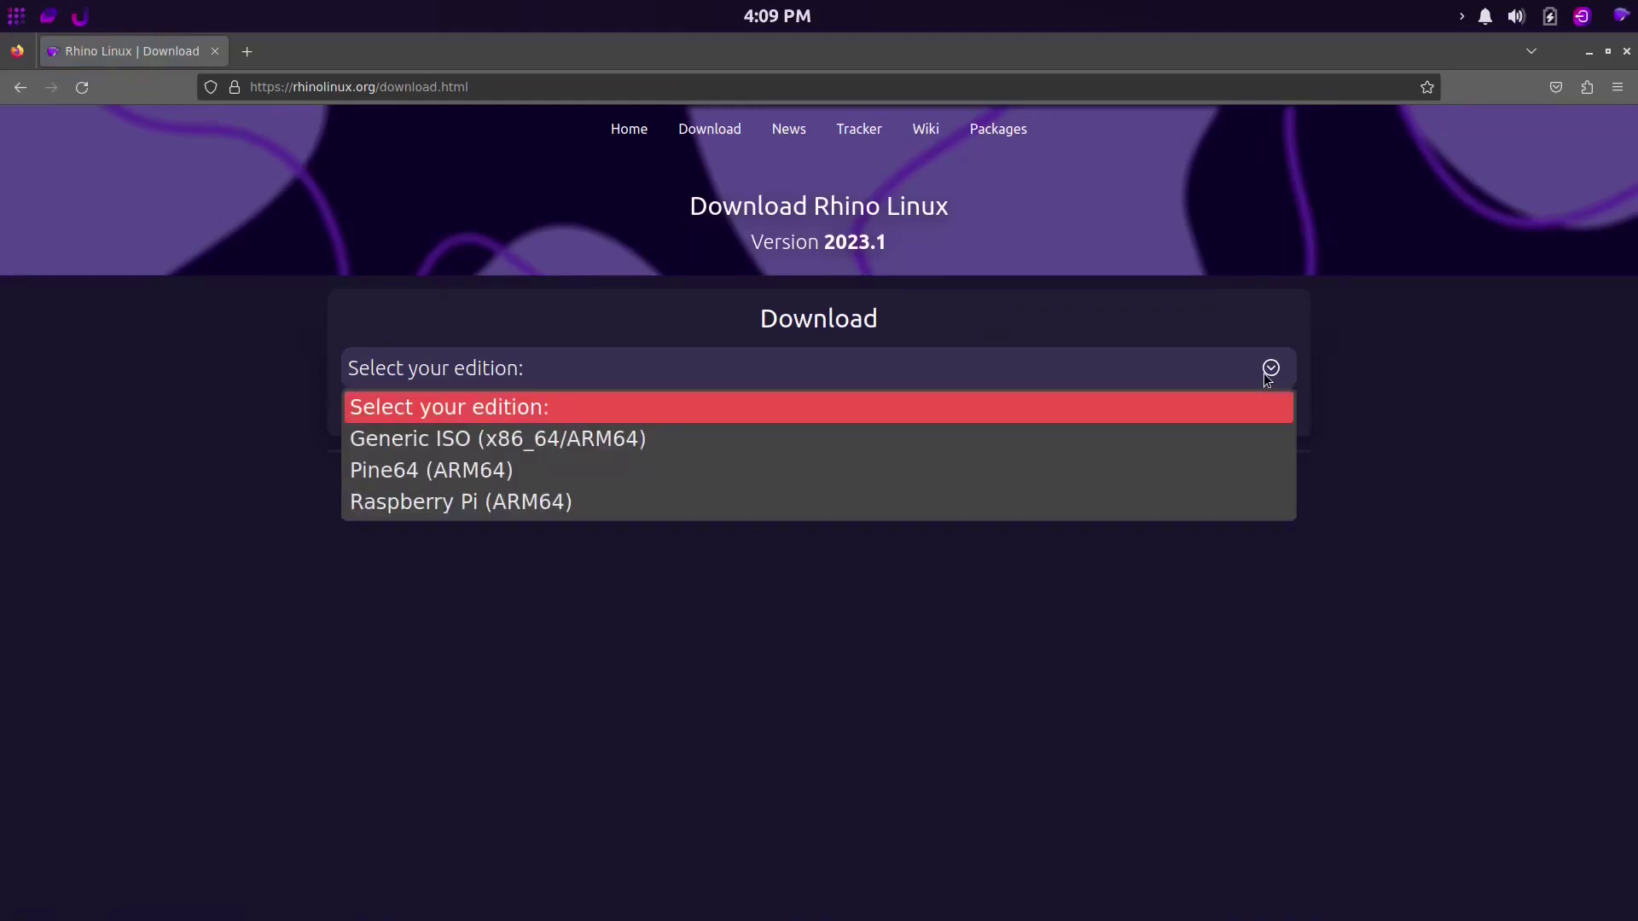
{"action": "left_click", "coordinate": [1026, 434]}
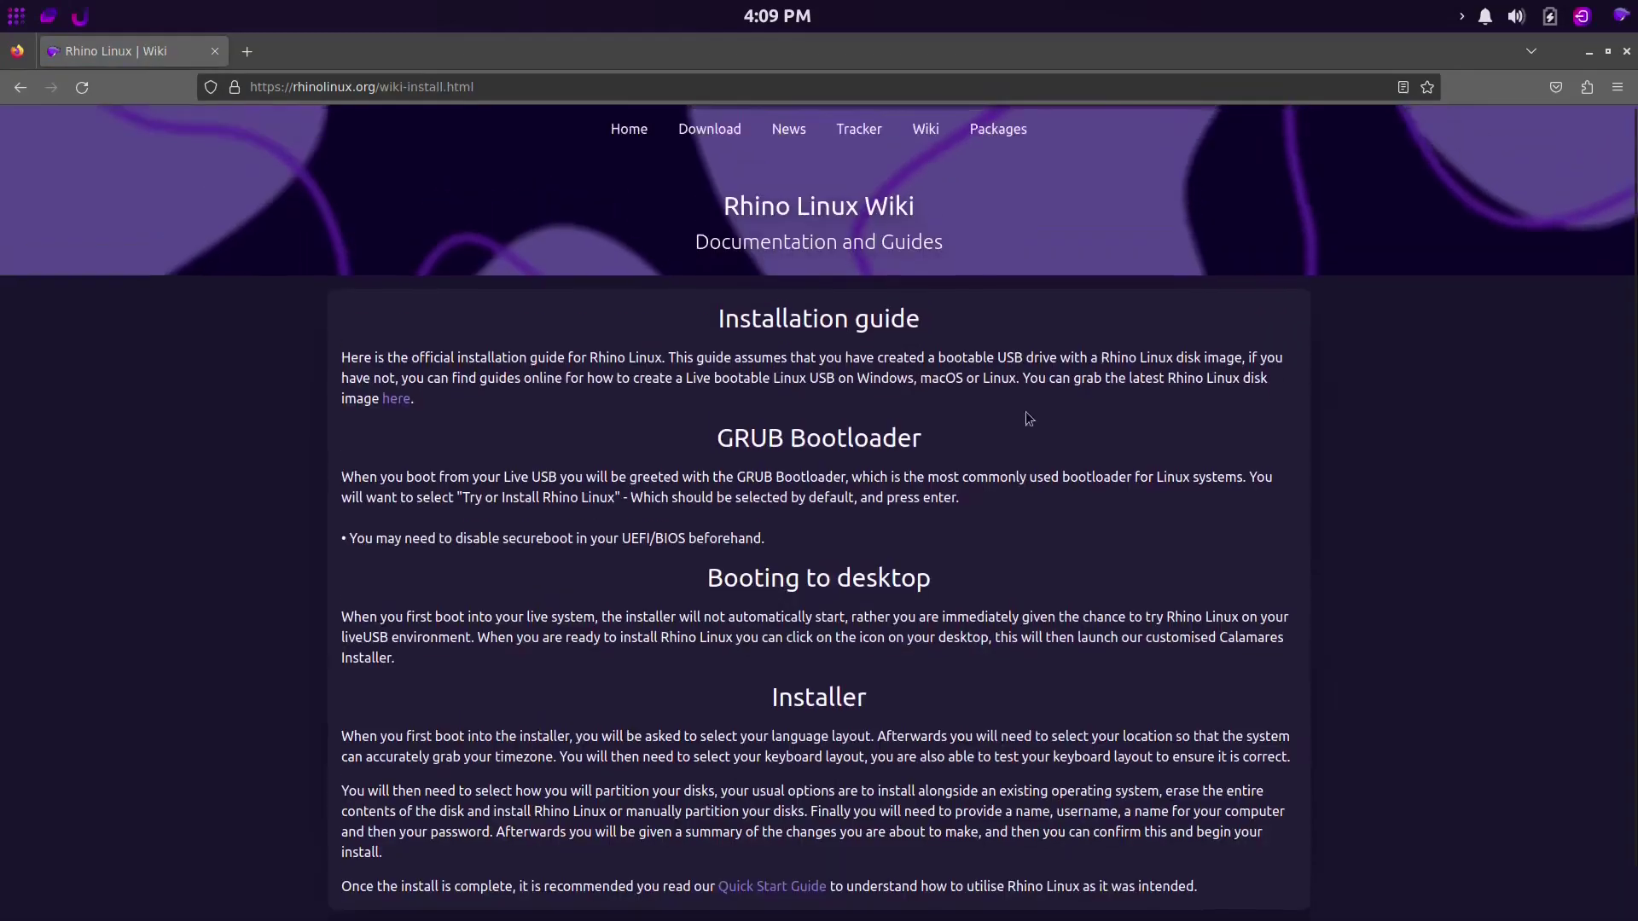
{"action": "left_click", "coordinate": [935, 135]}
{"action": "left_click", "coordinate": [477, 600]}
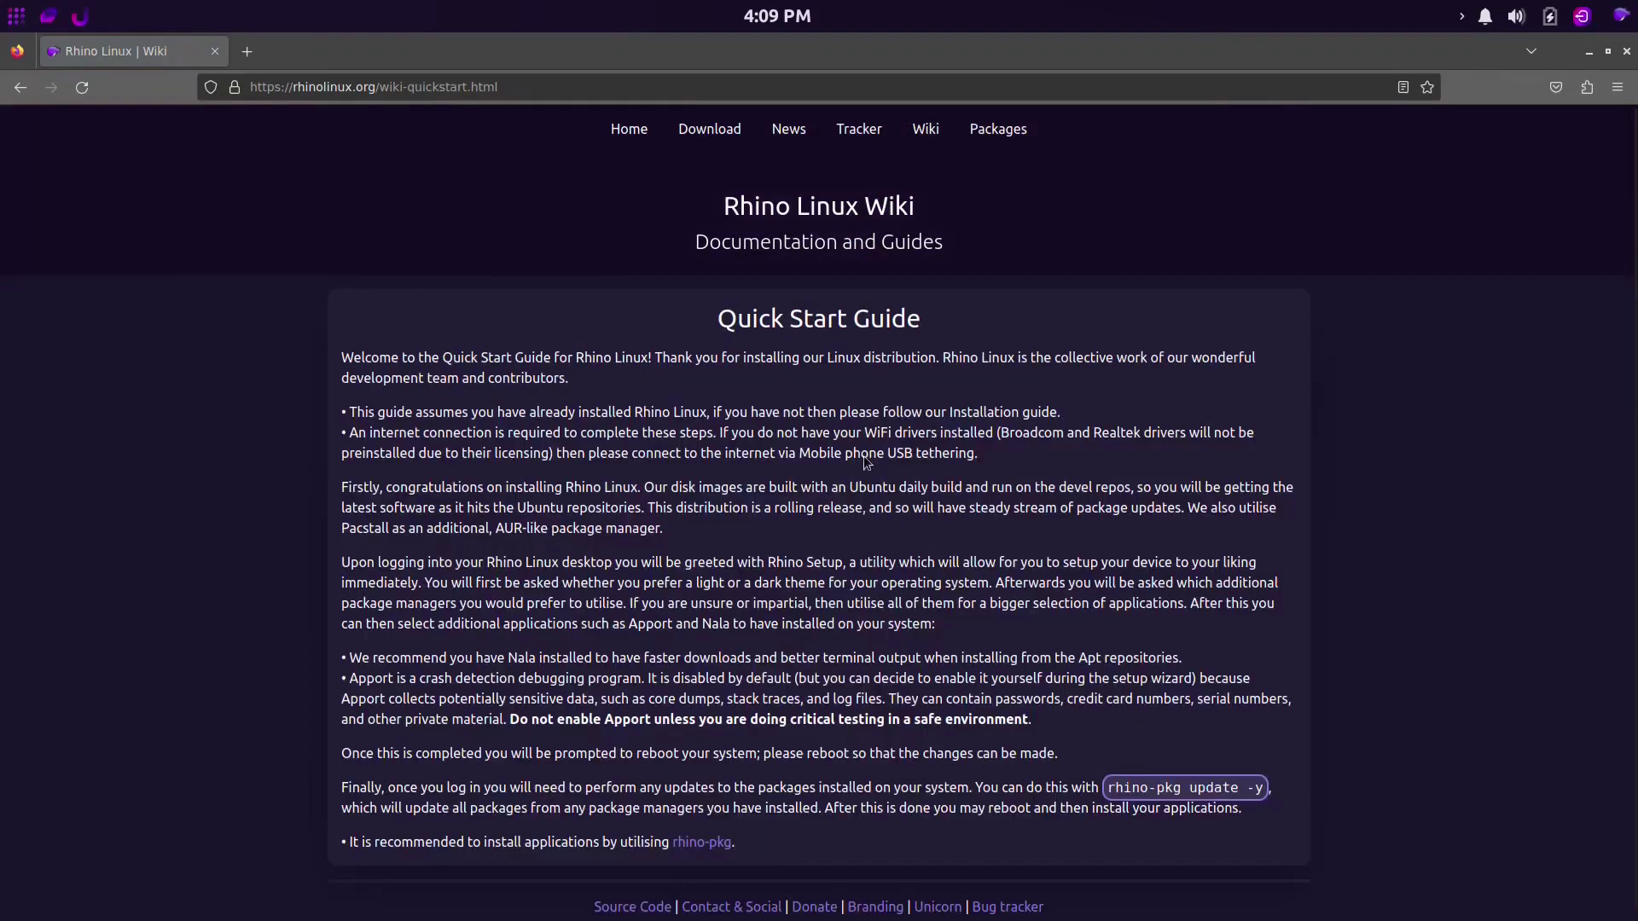
{"action": "scroll", "coordinate": [938, 446], "scroll_direction": "down", "scroll_amount": 1}
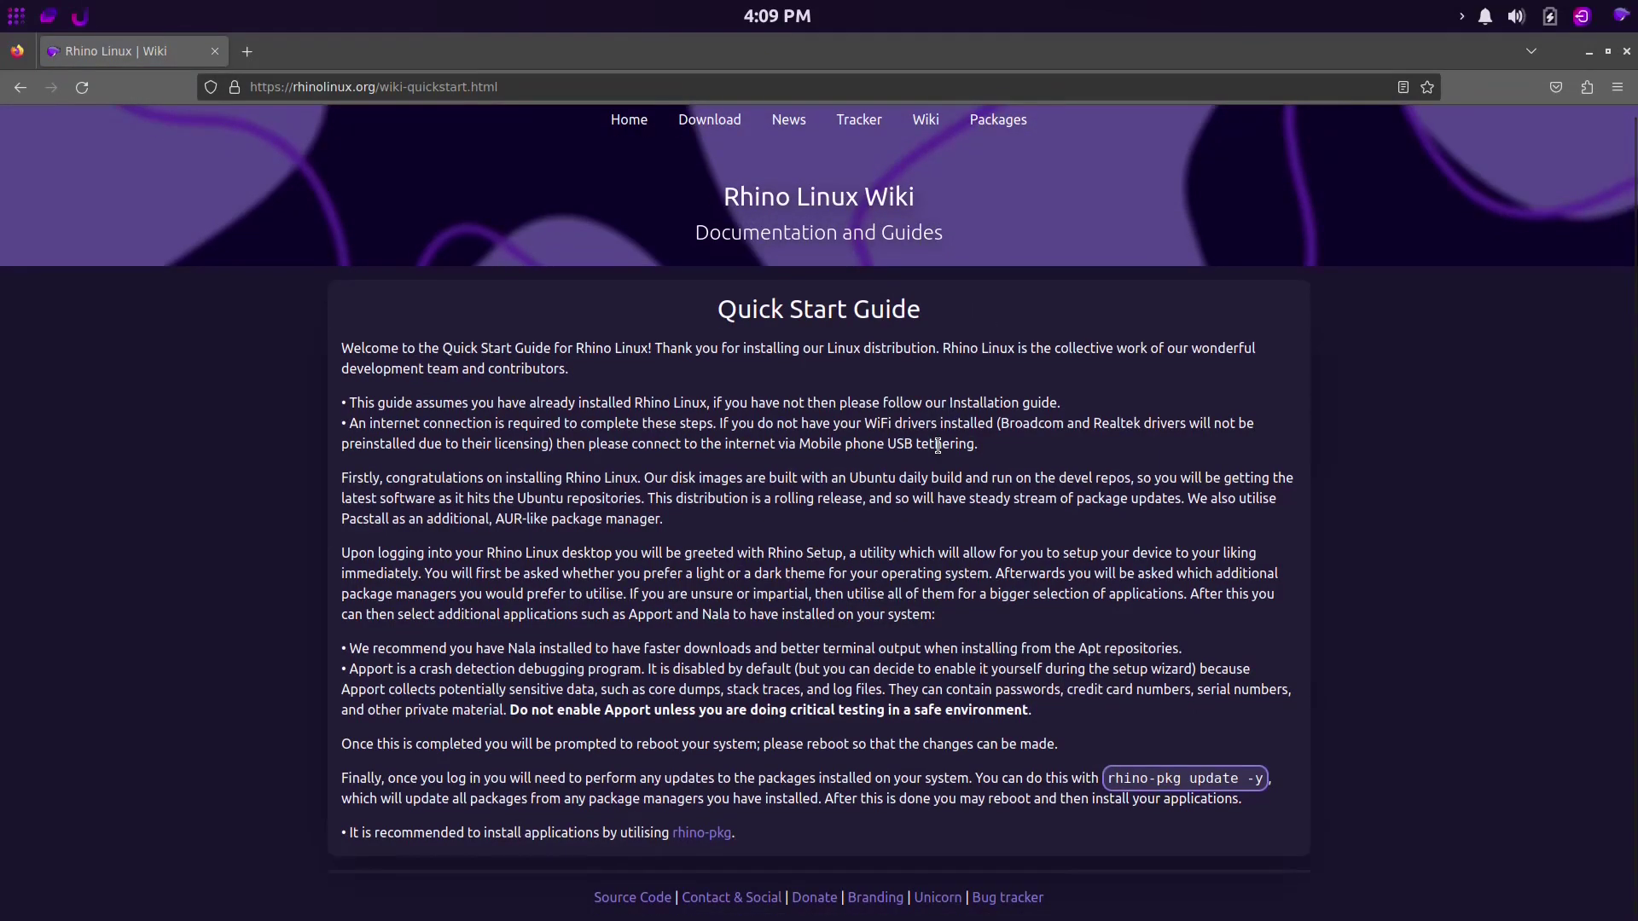
{"action": "scroll", "coordinate": [937, 446], "scroll_direction": "up", "scroll_amount": 1}
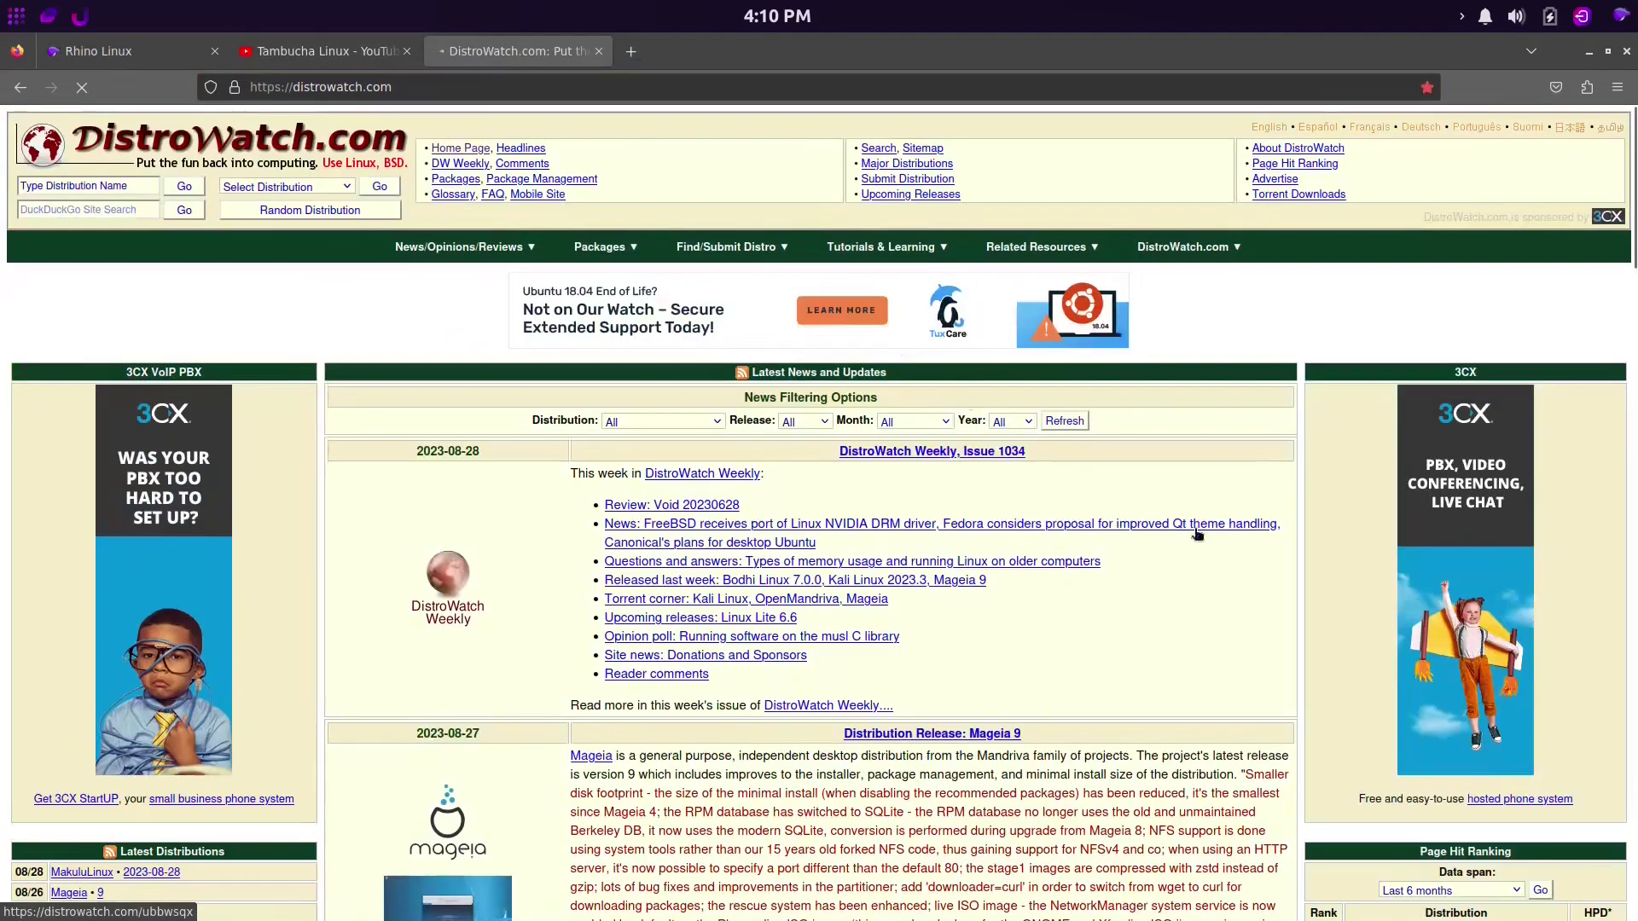
{"action": "scroll", "coordinate": [1370, 556], "scroll_direction": "down", "scroll_amount": 4}
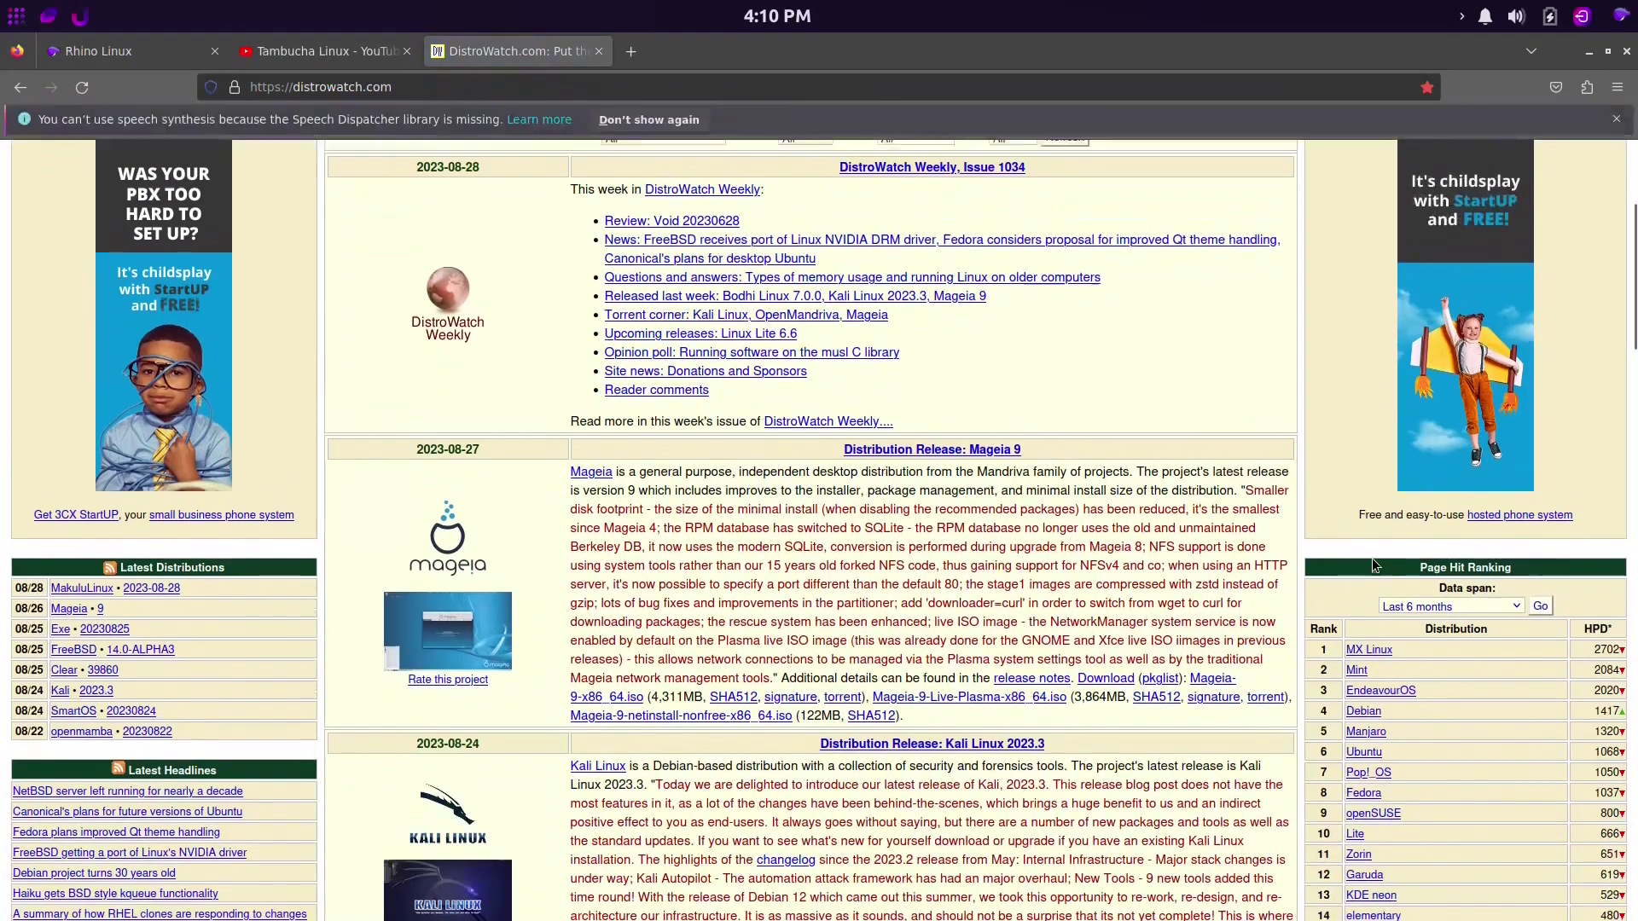
{"action": "scroll", "coordinate": [1372, 563], "scroll_direction": "down", "scroll_amount": 4}
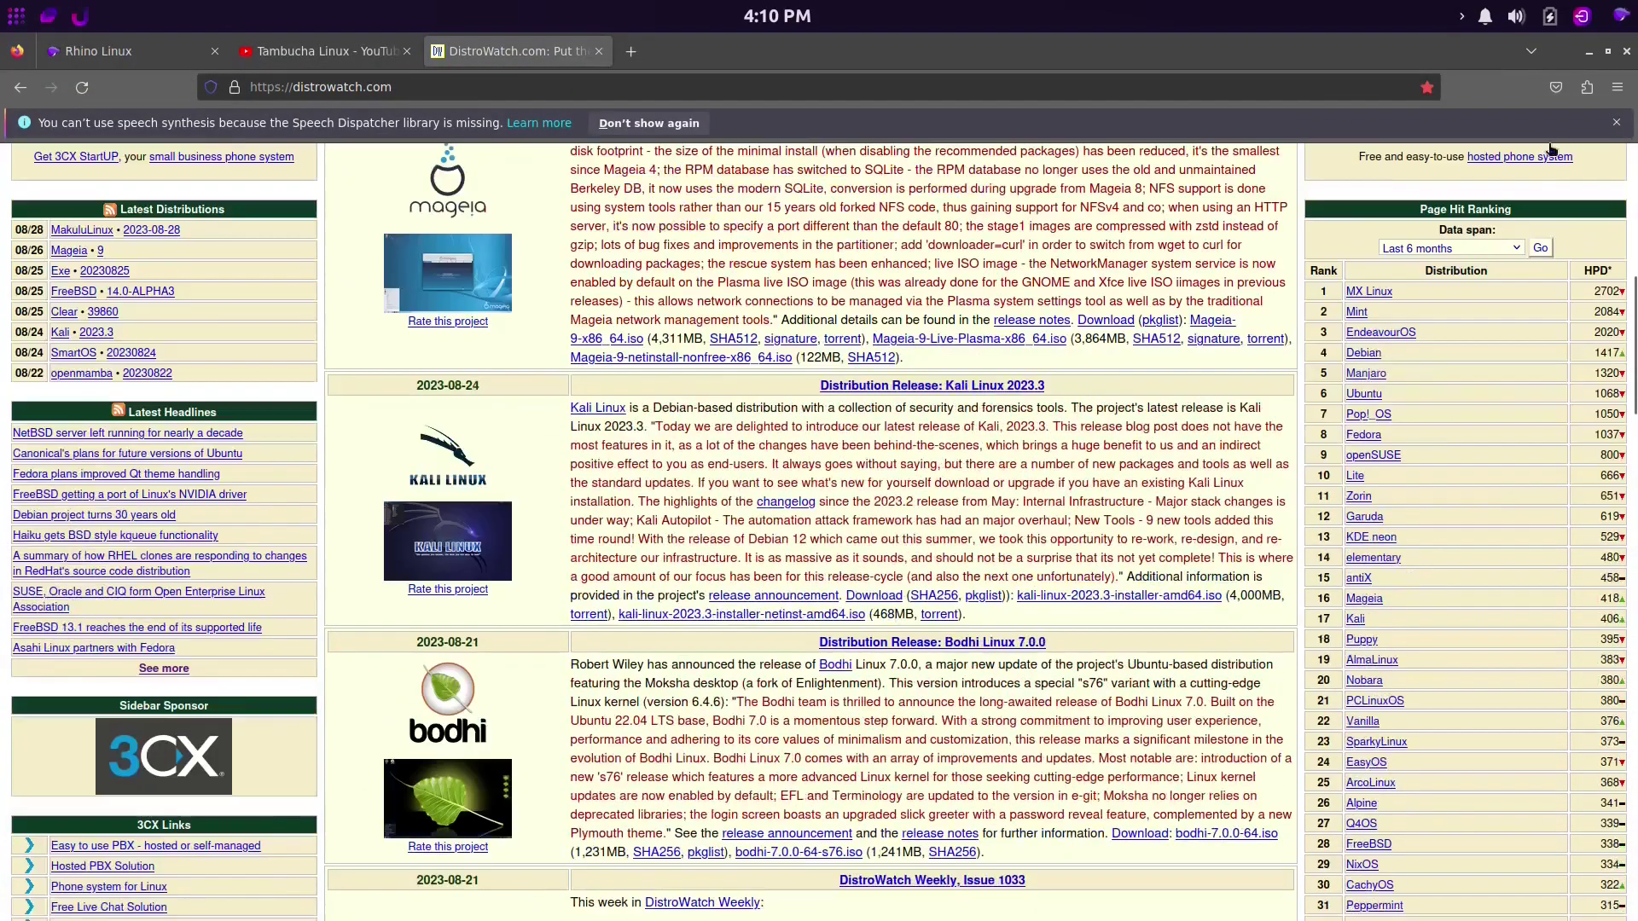
{"action": "left_click", "coordinate": [1627, 53]}
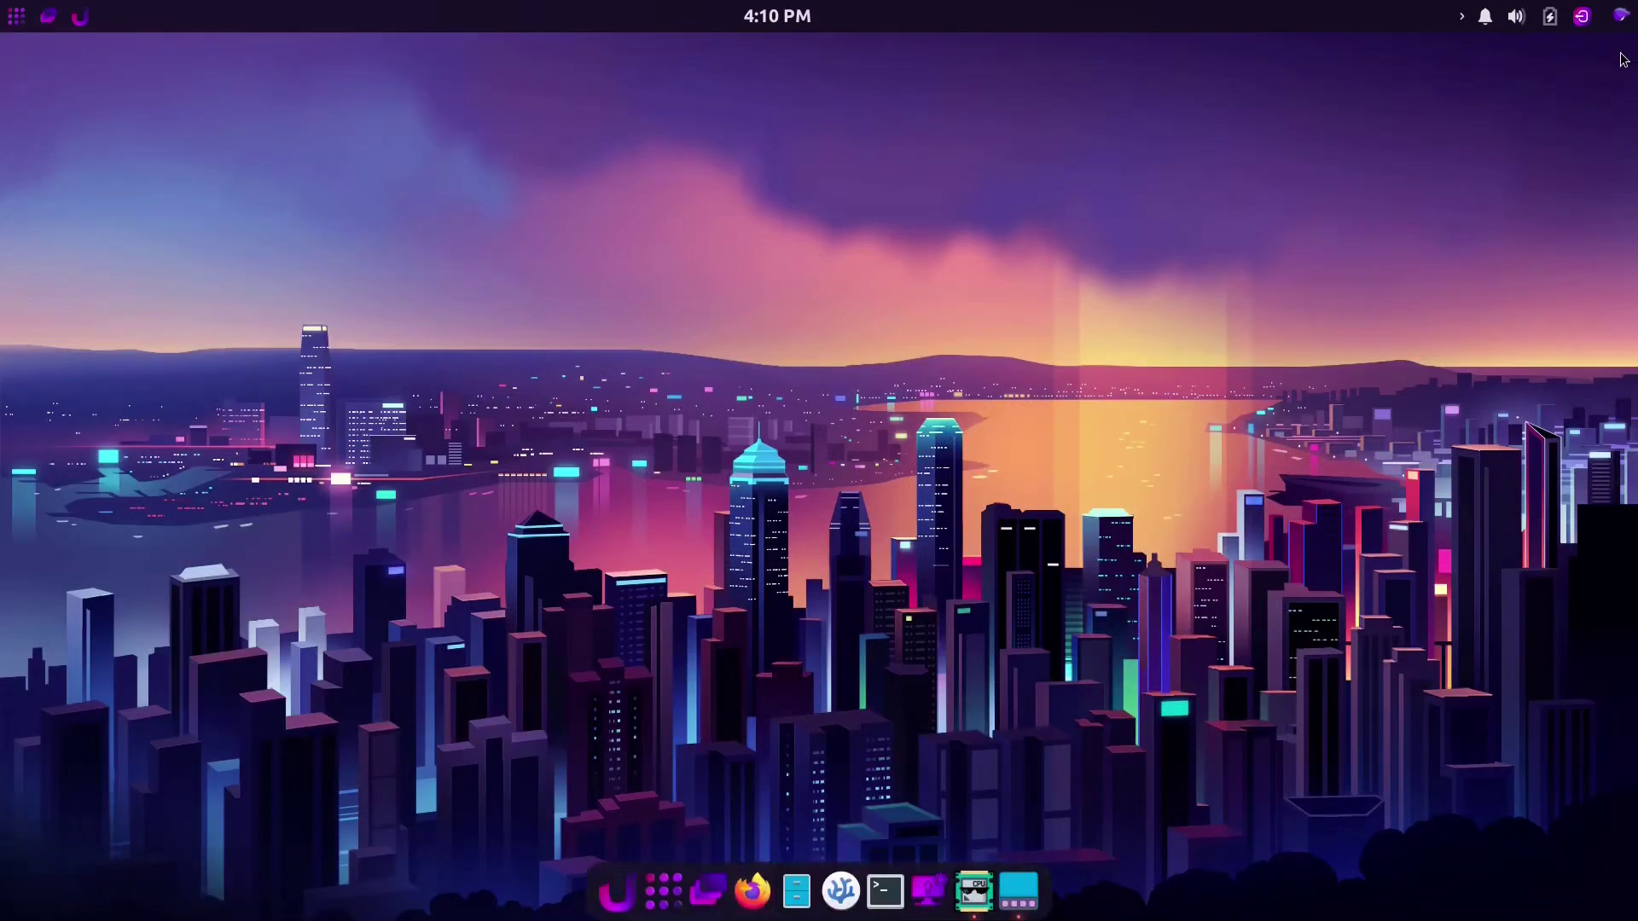